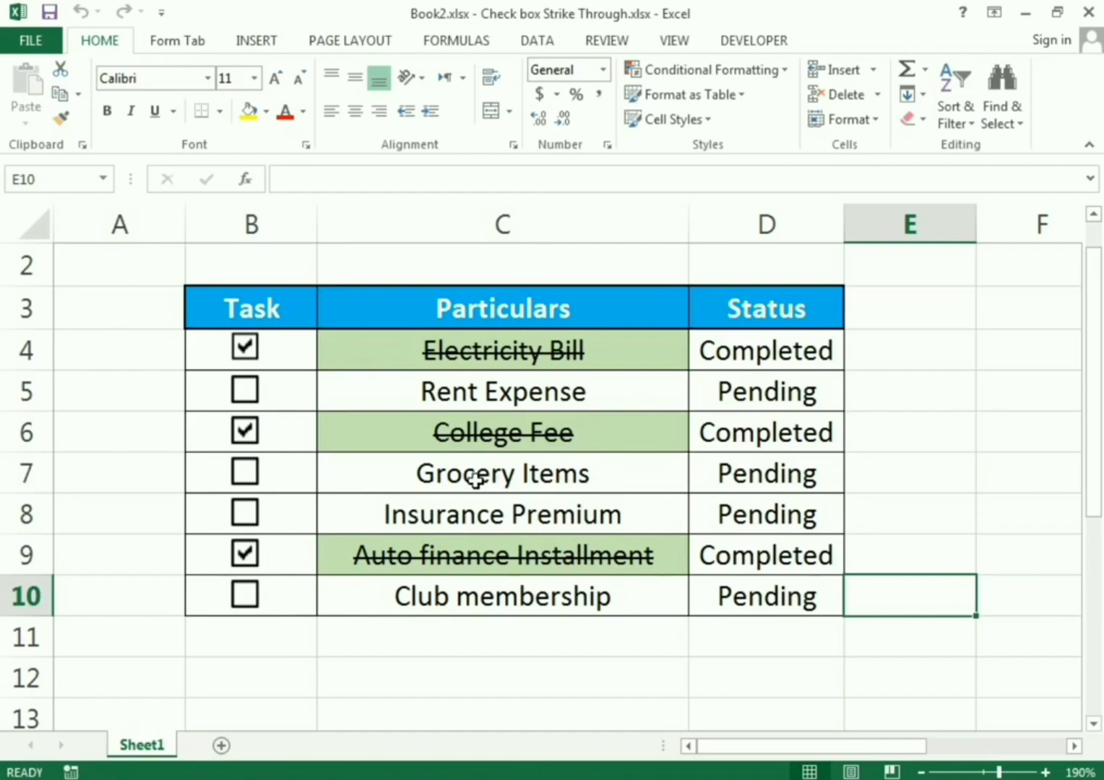
Tick the Grocery Items checkbox in the Sheet1 checklist and add a new blank worksheet
{"action": "left_click", "coordinate": [244, 473]}
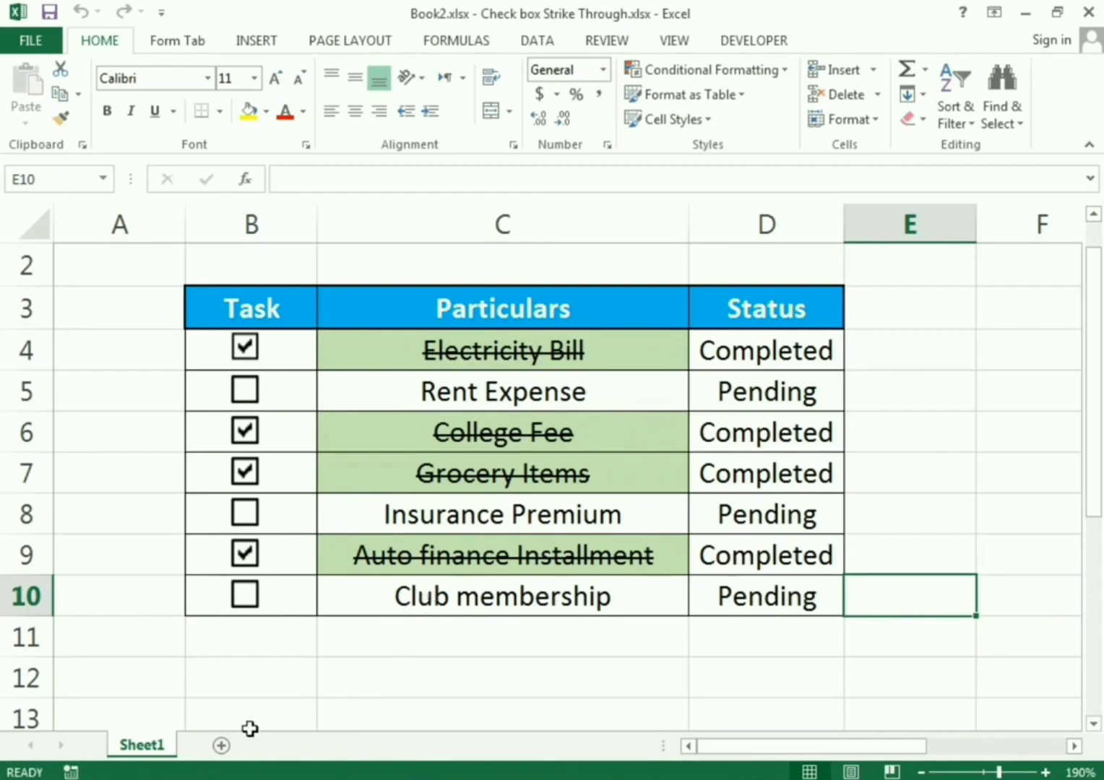
{"action": "left_click", "coordinate": [232, 743]}
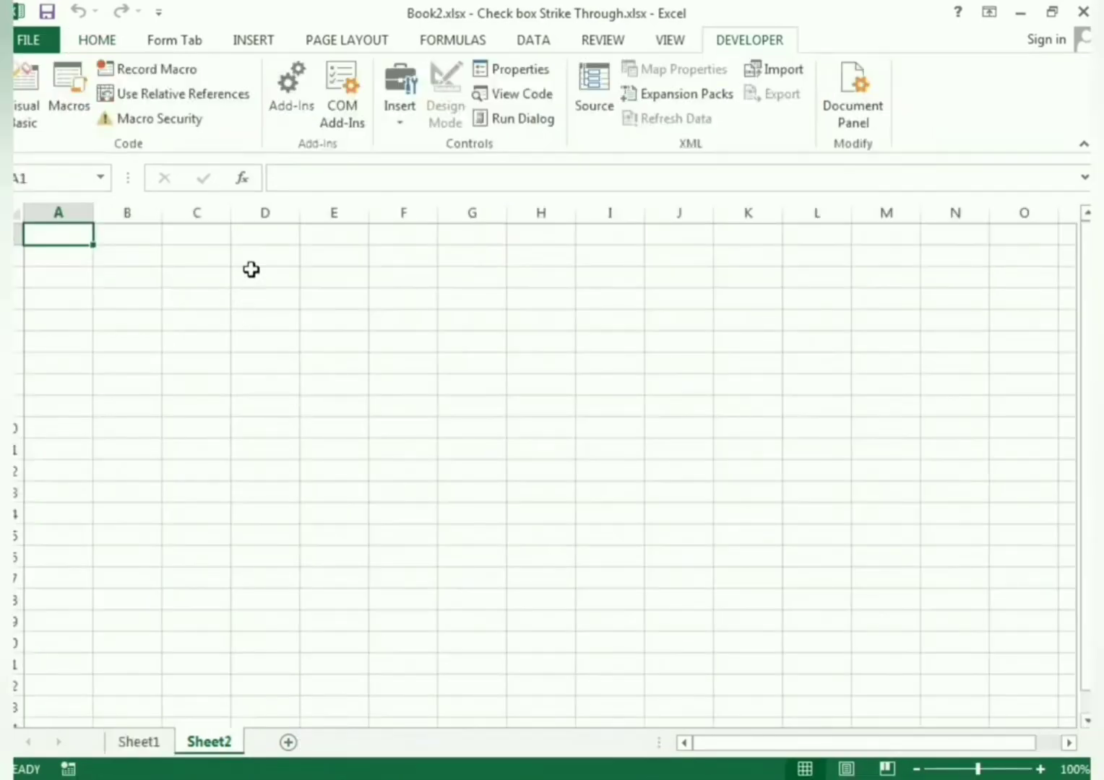
{"action": "left_click", "coordinate": [1043, 769]}
{"action": "left_click", "coordinate": [1043, 769]}
{"action": "left_click", "coordinate": [1043, 769]}
{"action": "left_click", "coordinate": [1042, 768]}
{"action": "left_click", "coordinate": [1043, 768]}
{"action": "left_click", "coordinate": [1043, 769]}
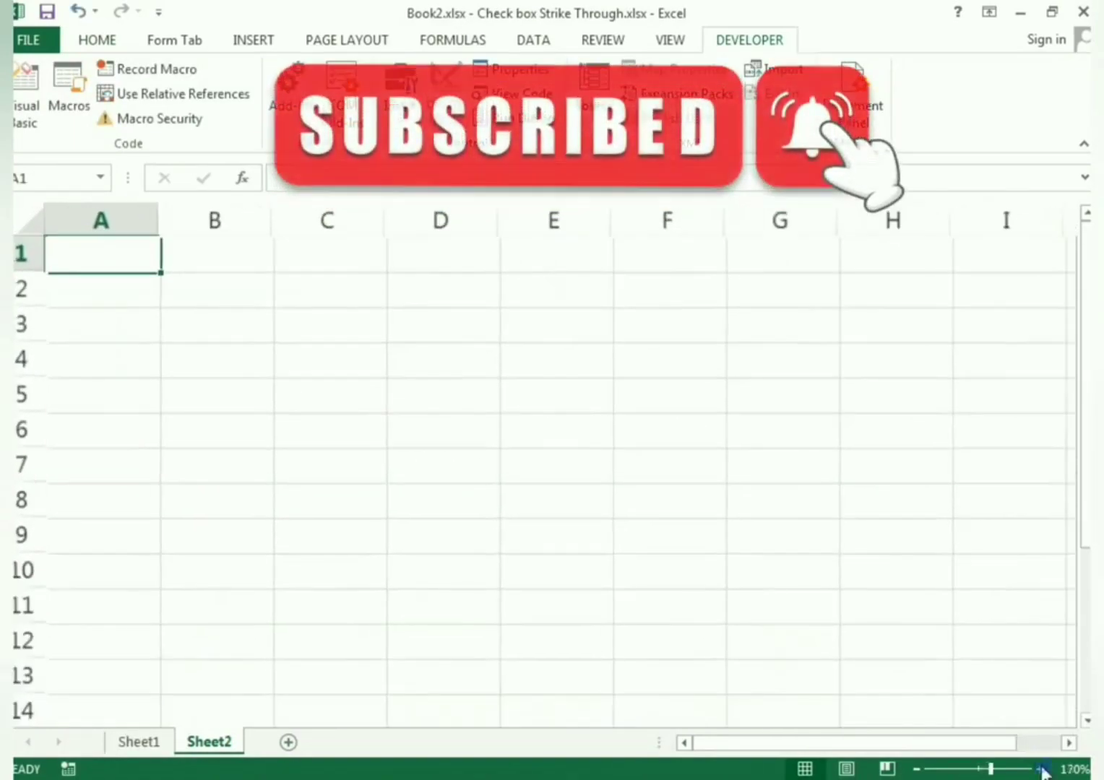
{"action": "left_click", "coordinate": [1042, 769]}
{"action": "left_click", "coordinate": [1042, 769]}
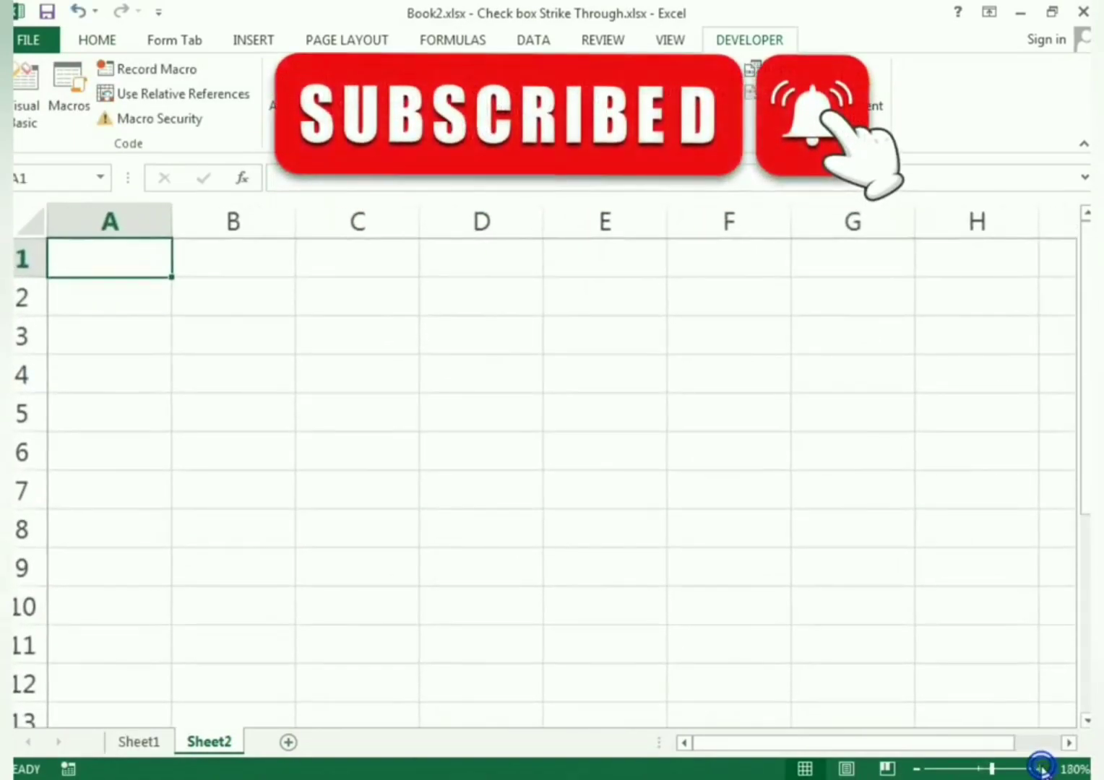
Enter the headers Task, Particulars and Status in cells B2, C2 and D2 of the new sheet
{"action": "left_click", "coordinate": [260, 315]}
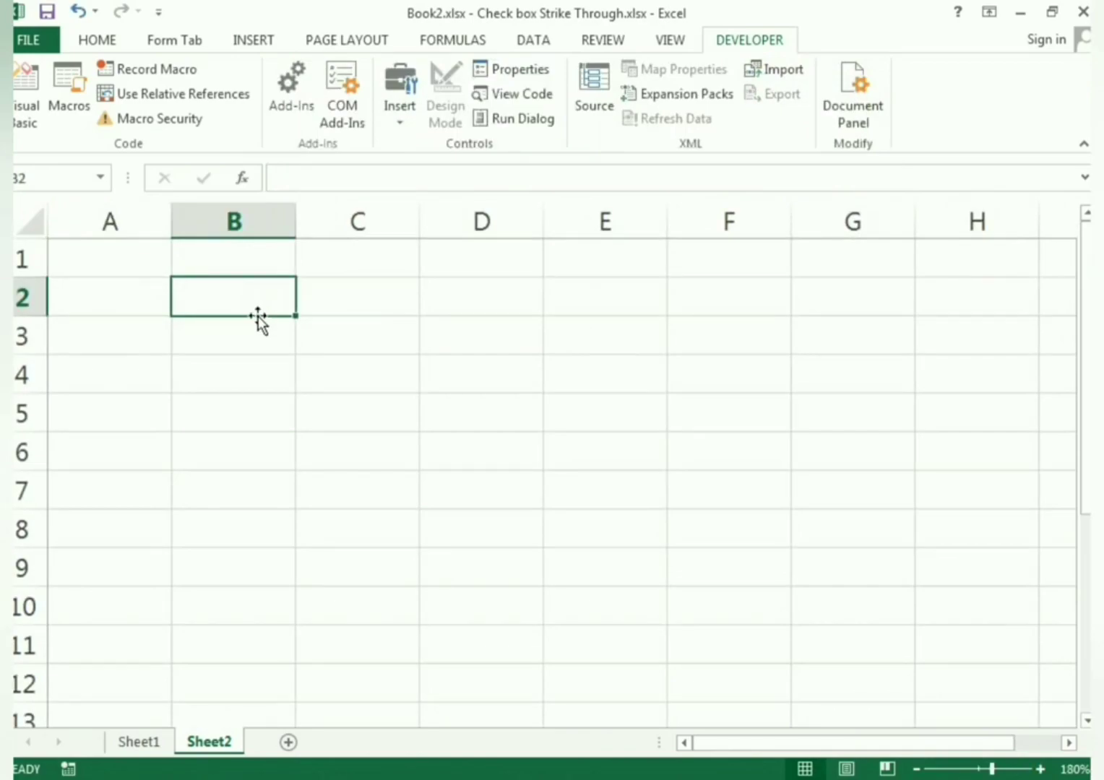
{"action": "type", "text": "Task"}
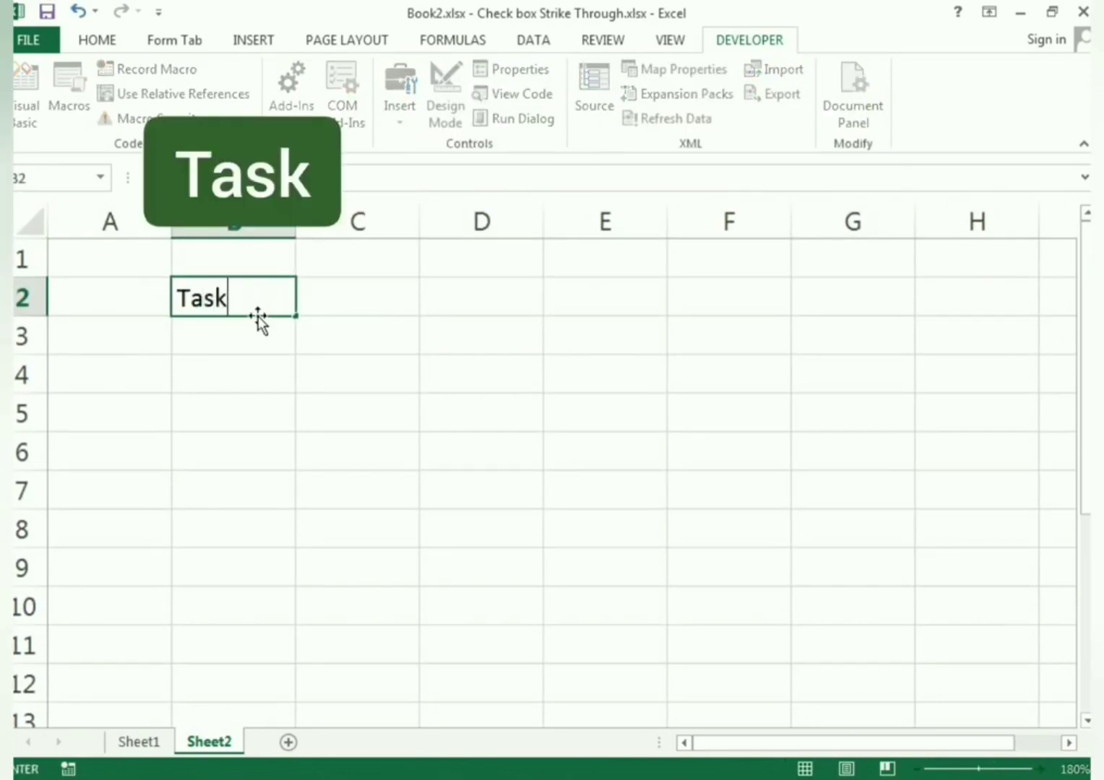
{"action": "key", "text": "Tab"}
{"action": "type", "text": "Particulars"}
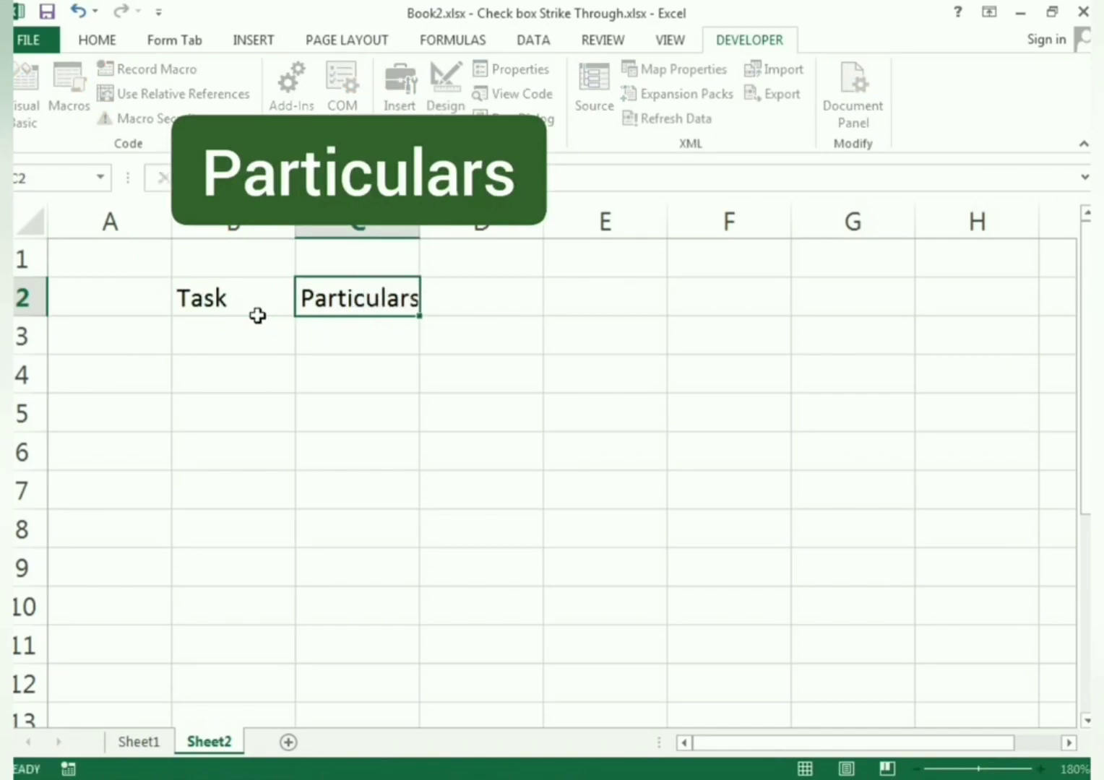
{"action": "key", "text": "Tab"}
{"action": "type", "text": "T"}
{"action": "key", "text": "BackSpace"}
{"action": "type", "text": "Status"}
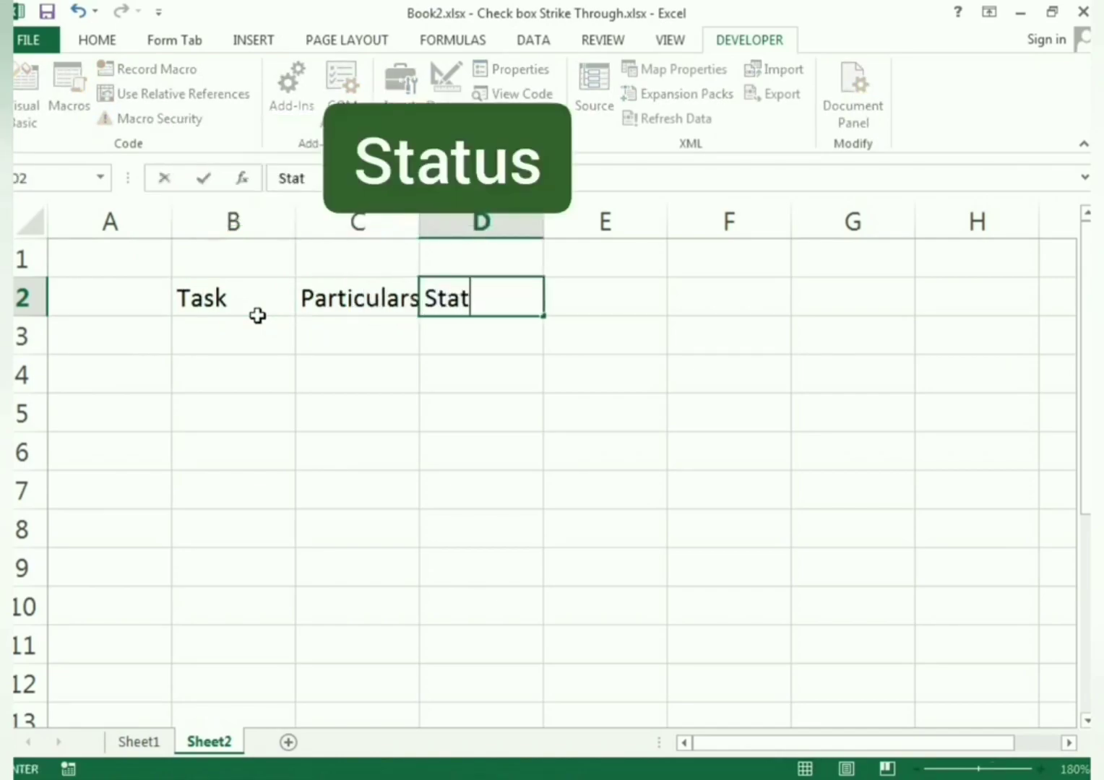
{"action": "key", "text": "Return"}
Copy the particulars in C4:C10 of Sheet1 to Sheet2 starting at C3, and widen column C to fit them
{"action": "left_click_drag", "start_coordinate": [421, 235], "coordinate": [549, 220]}
{"action": "left_click", "coordinate": [393, 346]}
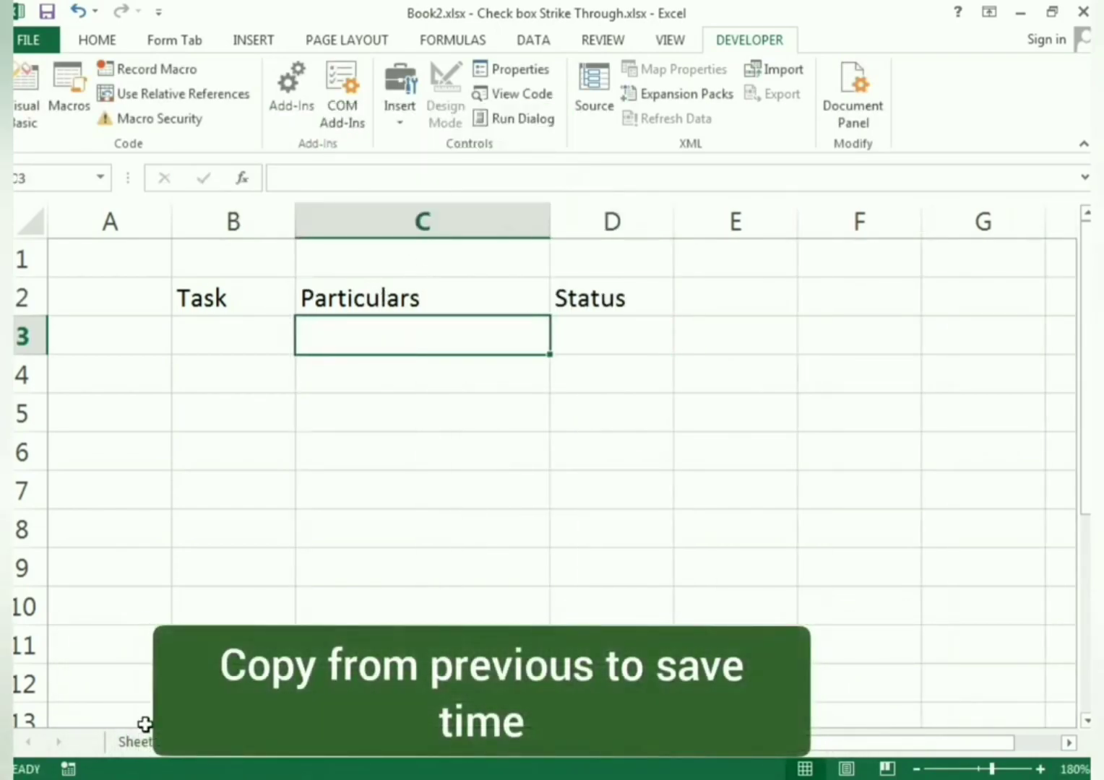
{"action": "left_click", "coordinate": [139, 735]}
{"action": "left_click_drag", "start_coordinate": [410, 361], "coordinate": [440, 592]}
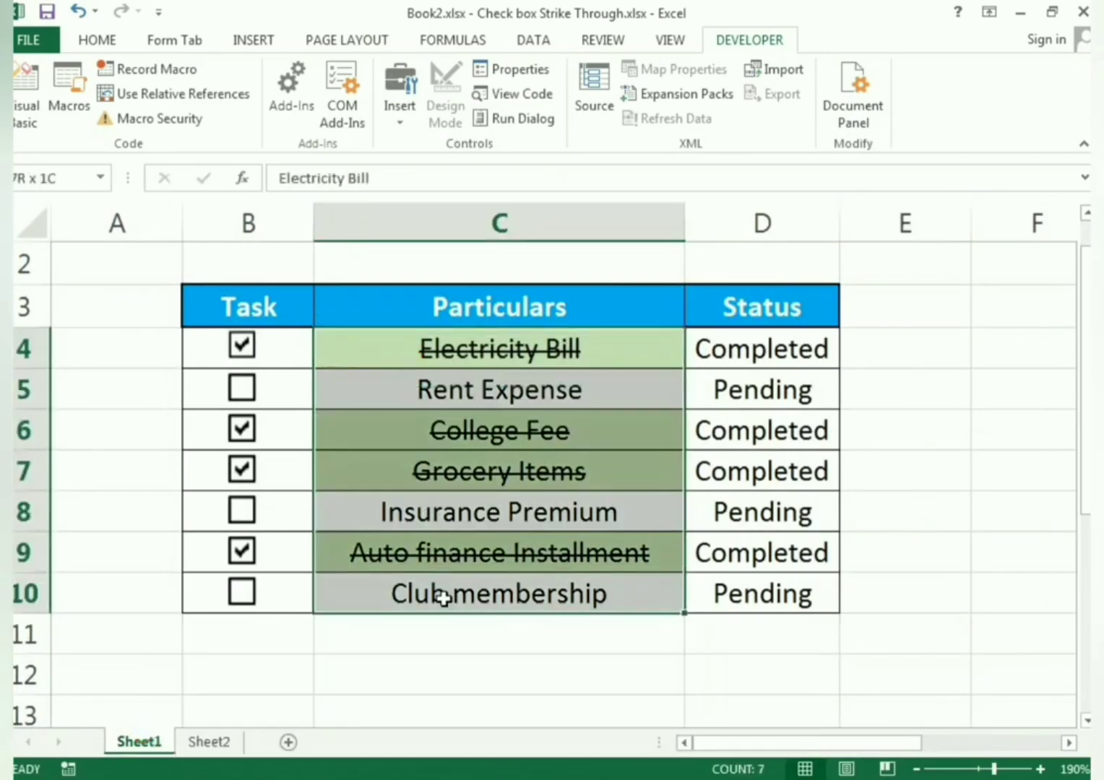
{"action": "key", "text": "ctrl+c"}
{"action": "left_click", "coordinate": [228, 744]}
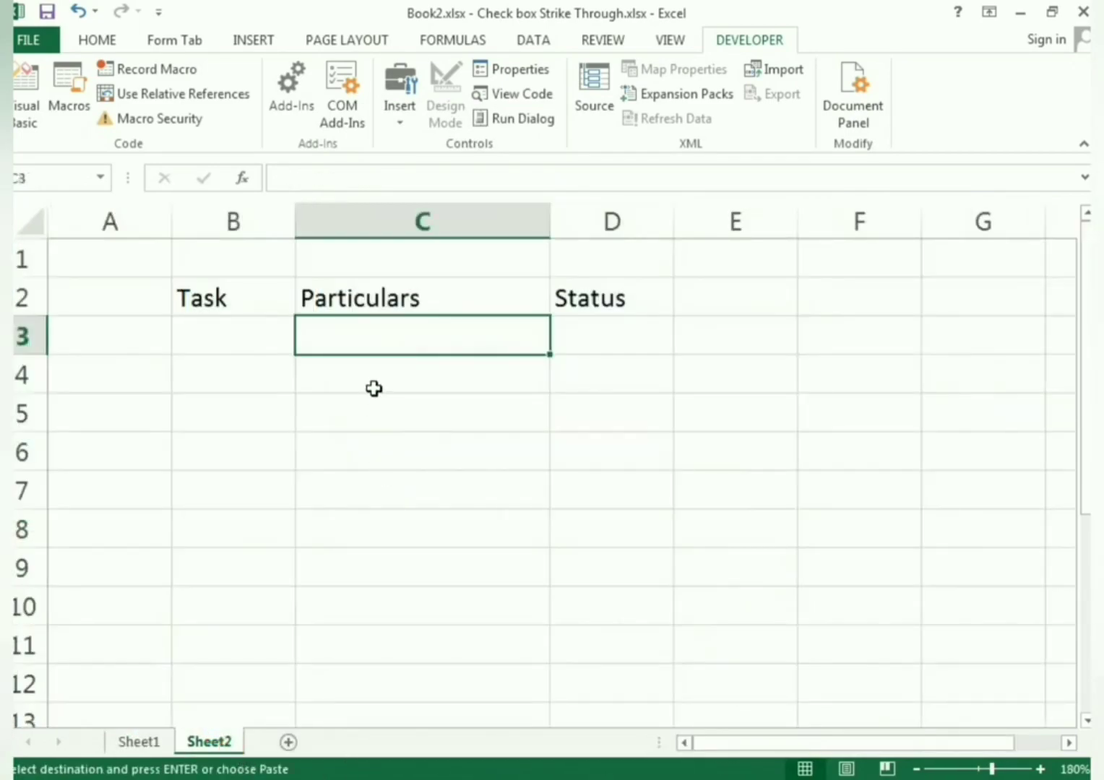
{"action": "key", "text": "ctrl+v"}
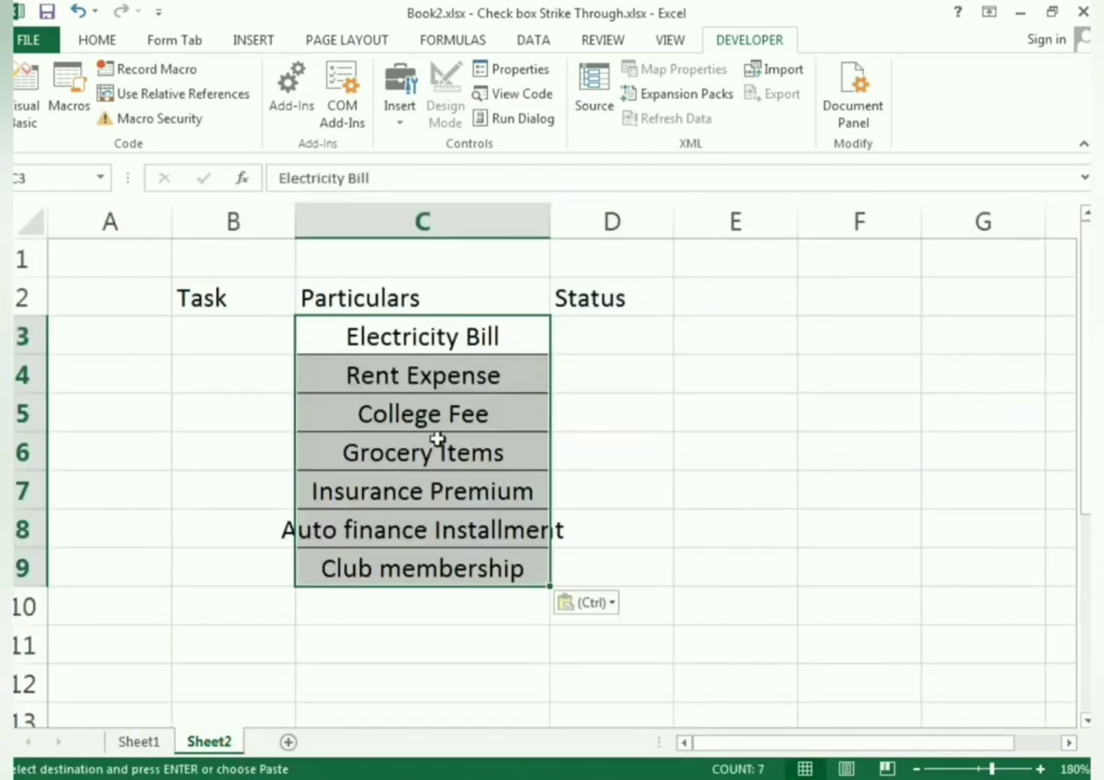
{"action": "double_click", "coordinate": [549, 232]}
{"action": "left_click", "coordinate": [788, 608]}
Center the contents of the table range B2:D9 both horizontally and vertically
{"action": "left_click", "coordinate": [250, 307]}
{"action": "left_click_drag", "start_coordinate": [250, 307], "coordinate": [625, 573]}
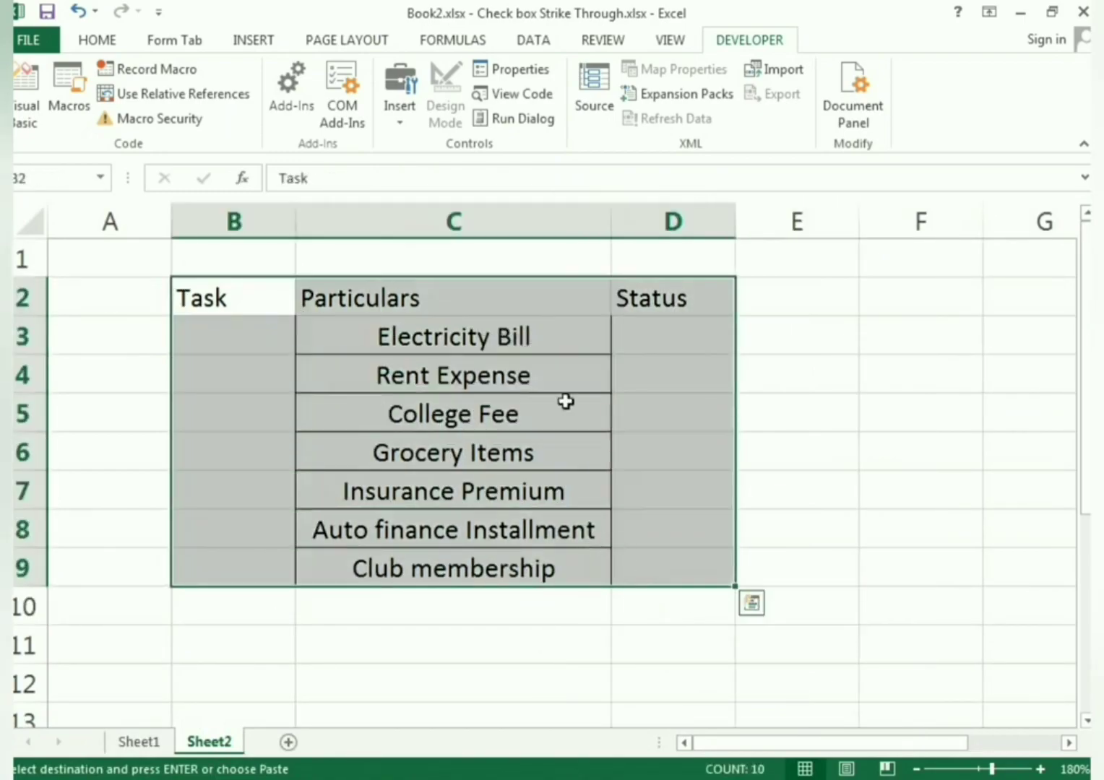
{"action": "left_click", "coordinate": [110, 44]}
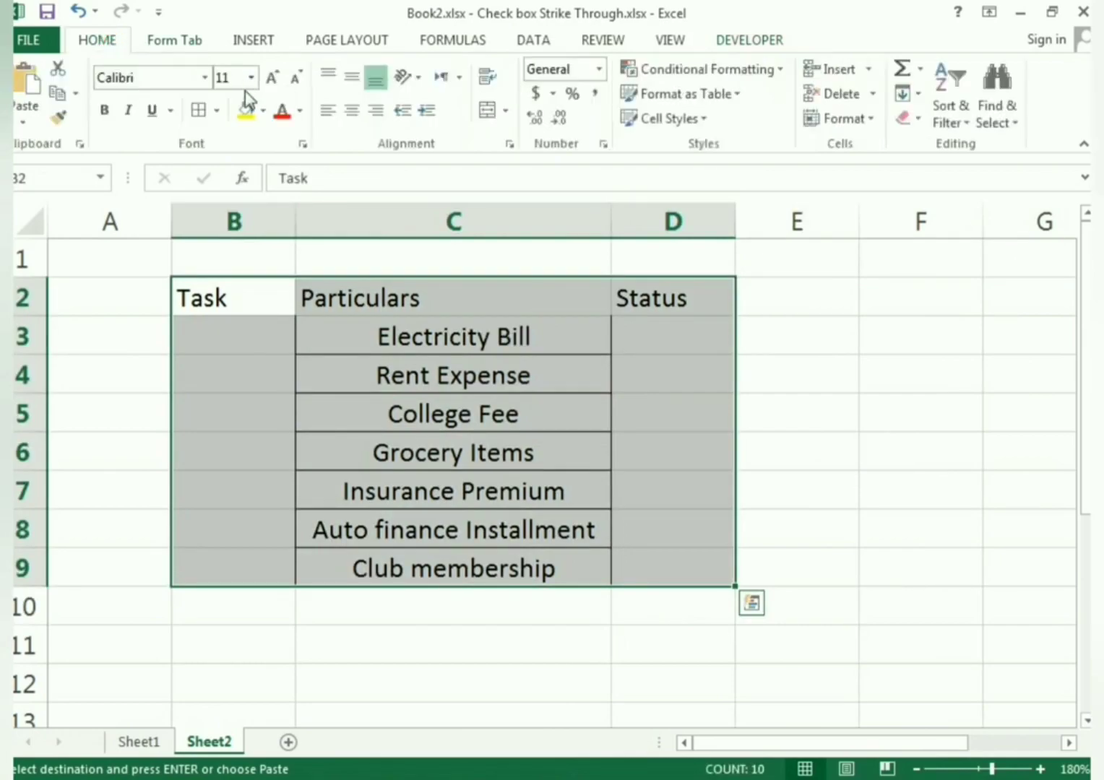
{"action": "left_click", "coordinate": [348, 110]}
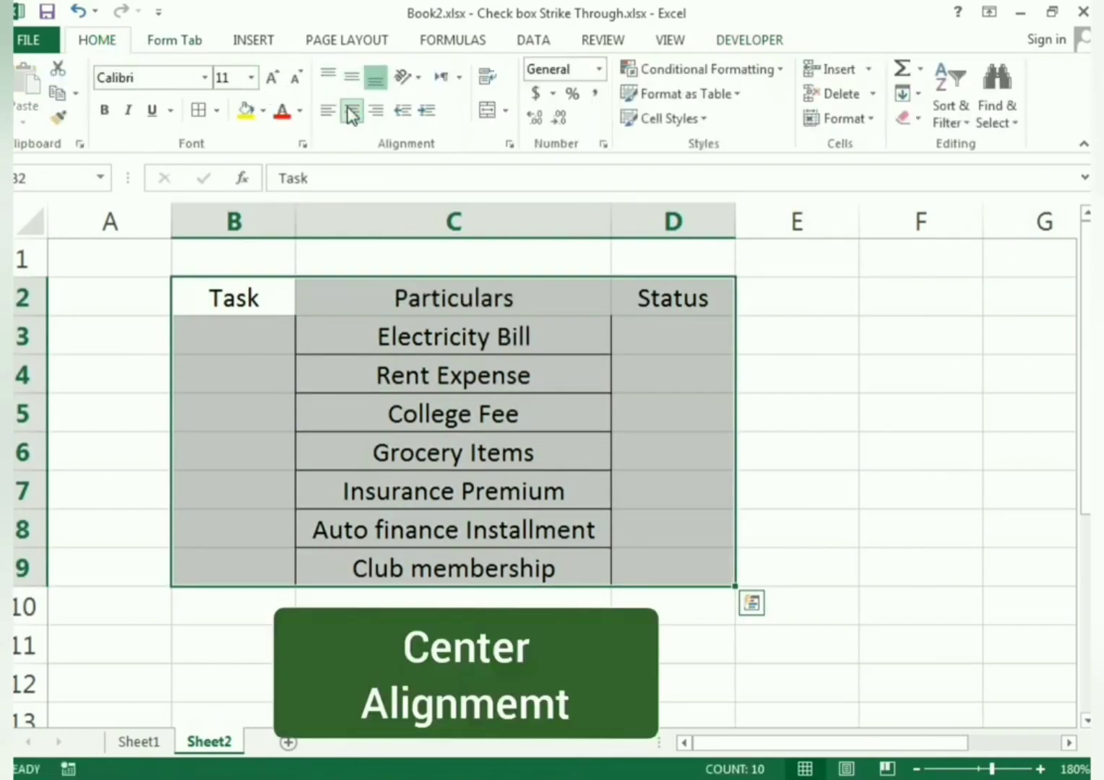
{"action": "left_click", "coordinate": [351, 81]}
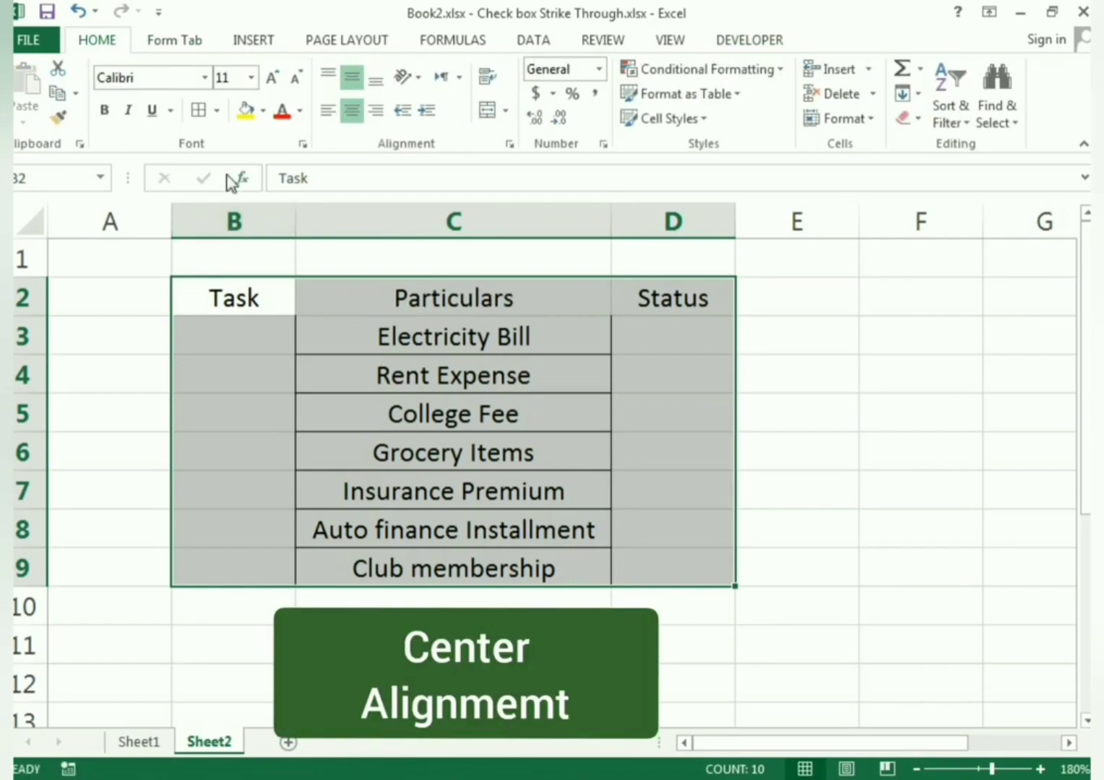
Apply a Thick Box Border followed by All Borders to the table range B2:D9
{"action": "left_click", "coordinate": [217, 112]}
{"action": "left_click", "coordinate": [234, 344]}
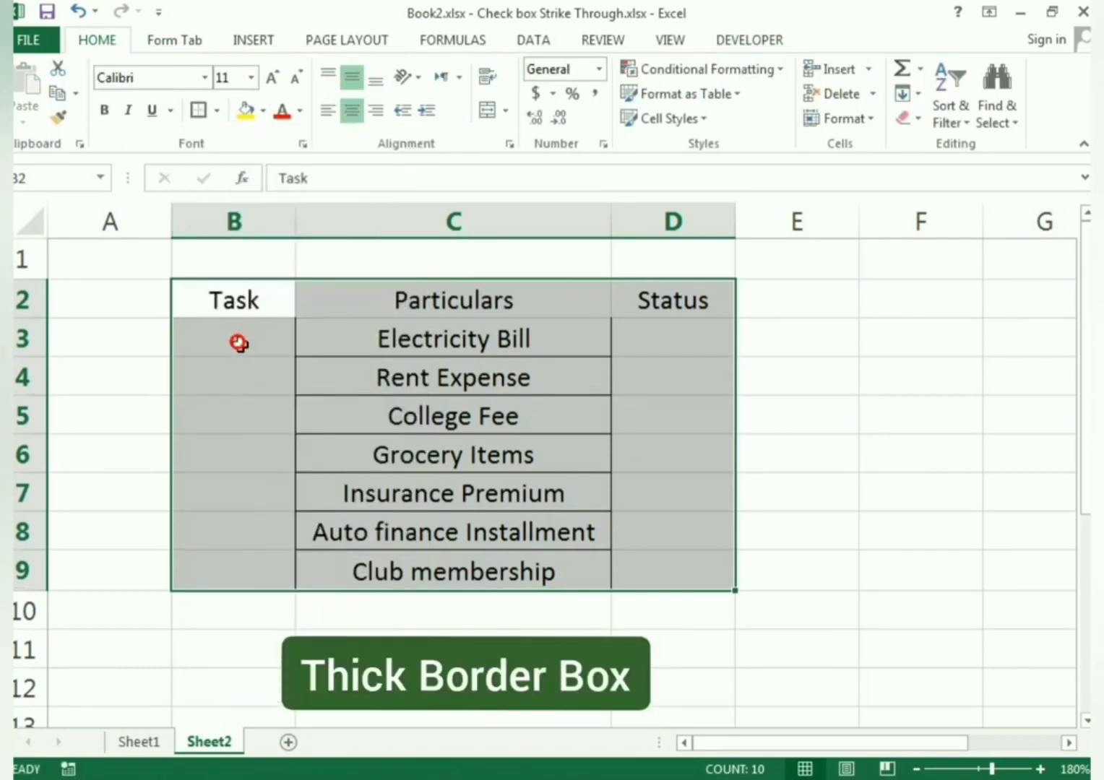
{"action": "left_click", "coordinate": [216, 111]}
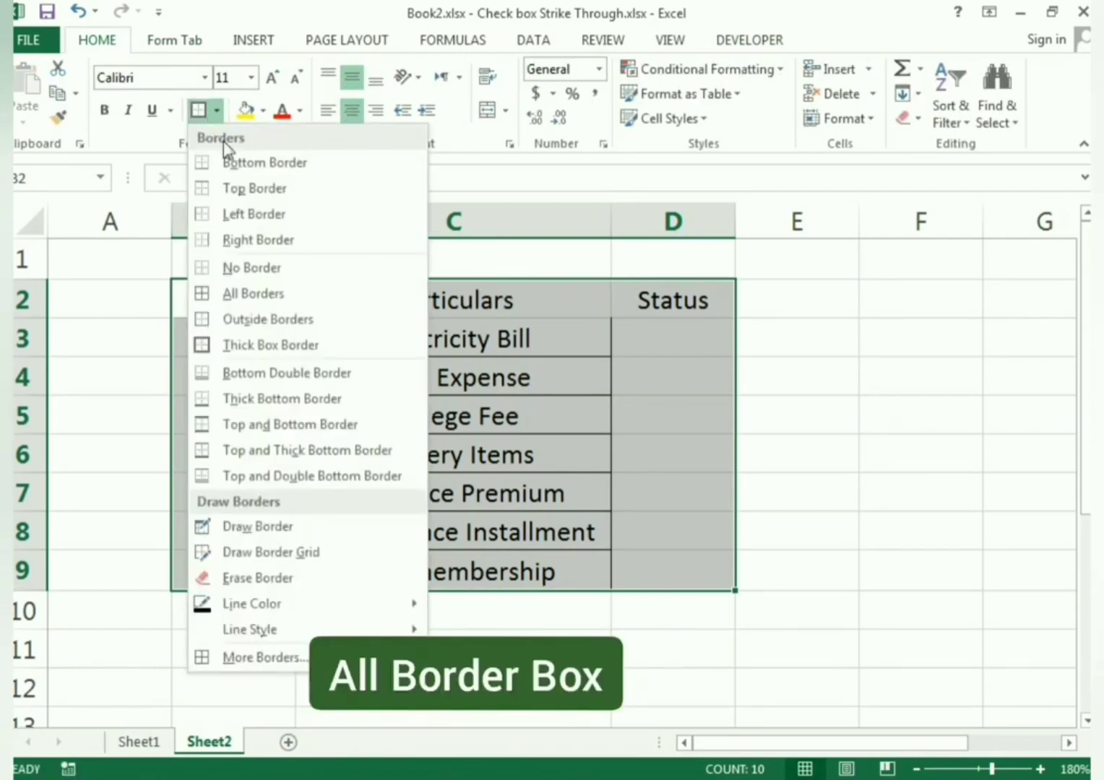
{"action": "left_click", "coordinate": [253, 300]}
{"action": "left_click", "coordinate": [930, 441]}
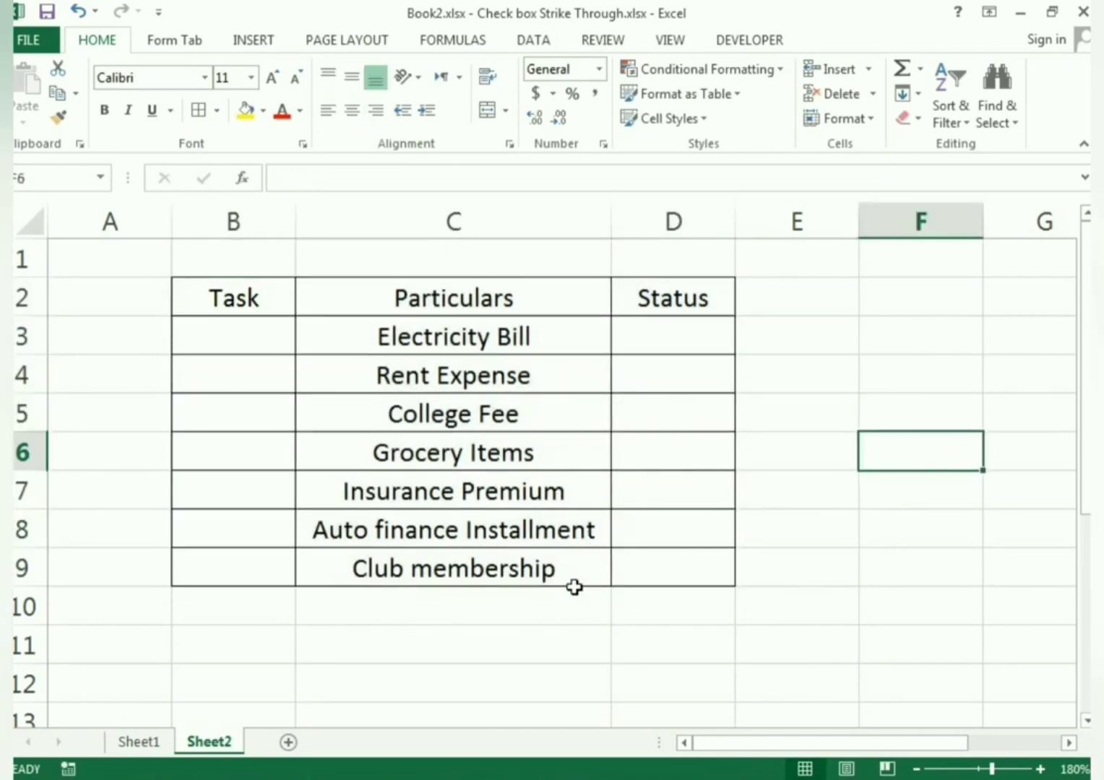
{"action": "left_click", "coordinate": [753, 607]}
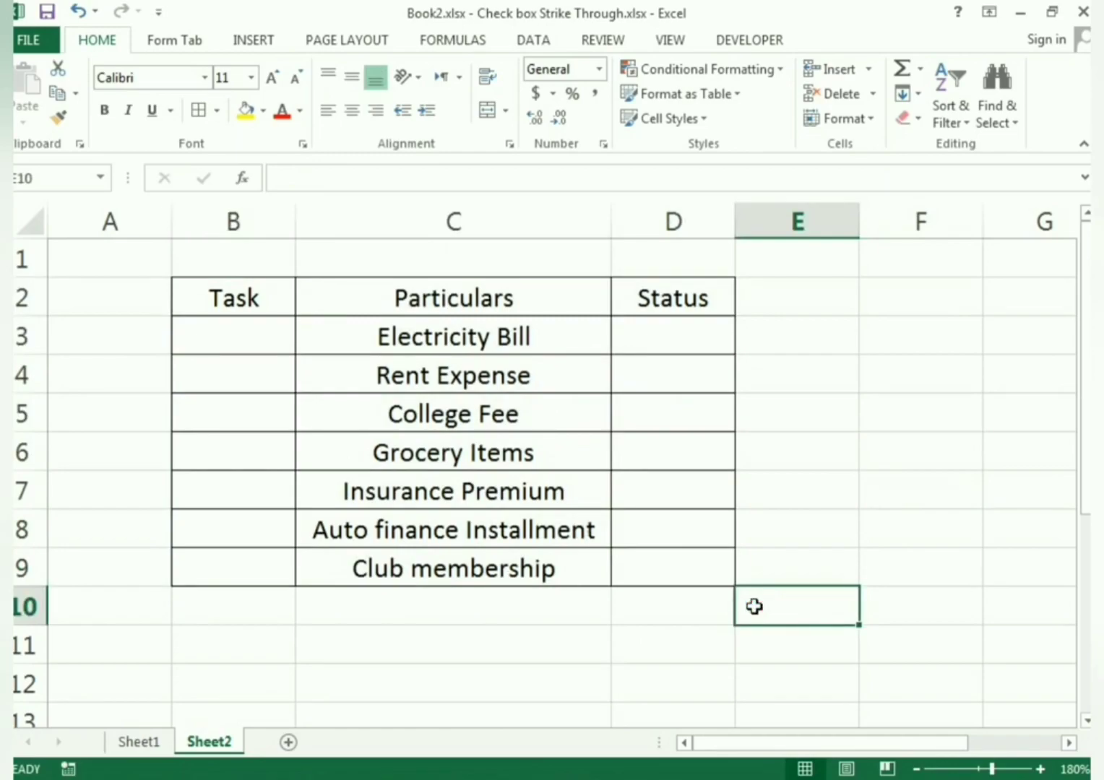
Insert a checkbox form control in cell B3 beside Electricity Bill and remove its caption text
{"action": "left_click", "coordinate": [227, 332]}
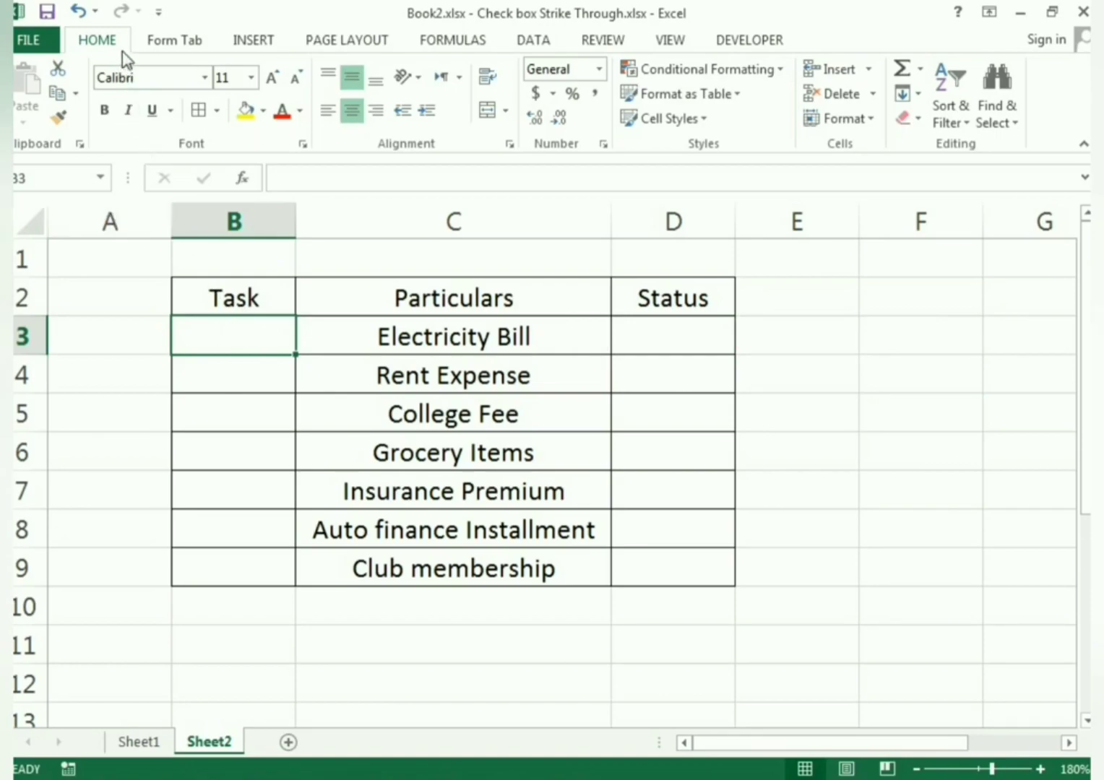
{"action": "left_click", "coordinate": [774, 45]}
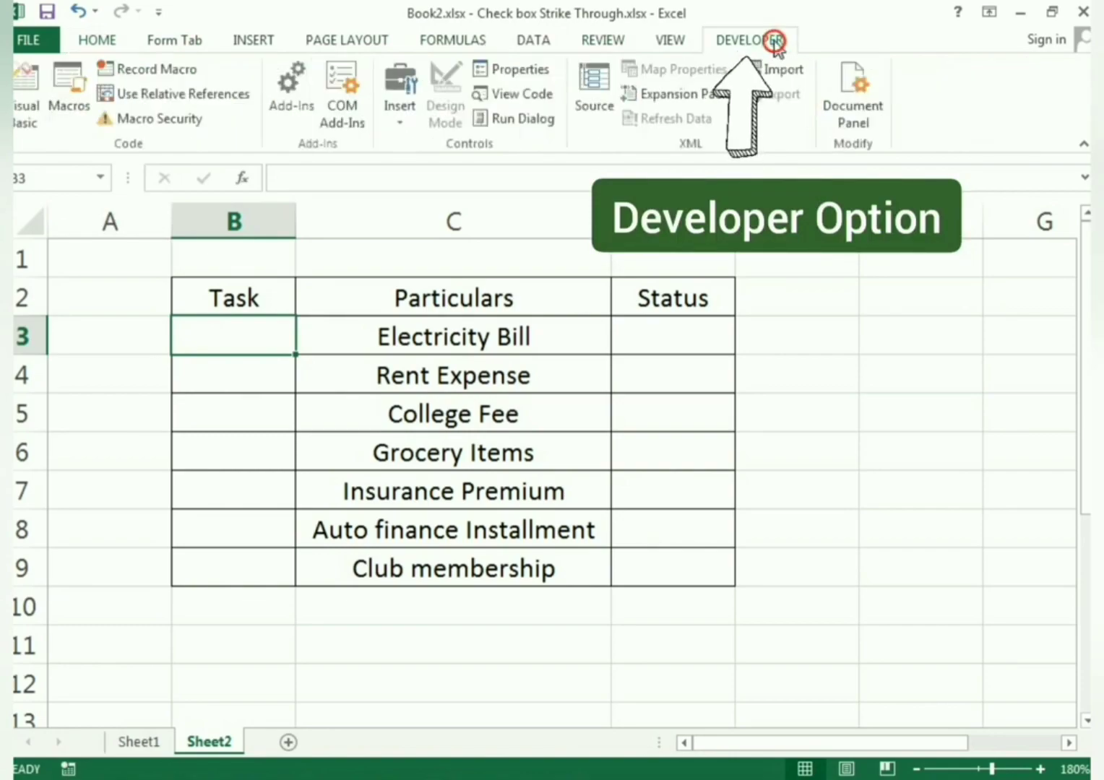
{"action": "left_click", "coordinate": [401, 109]}
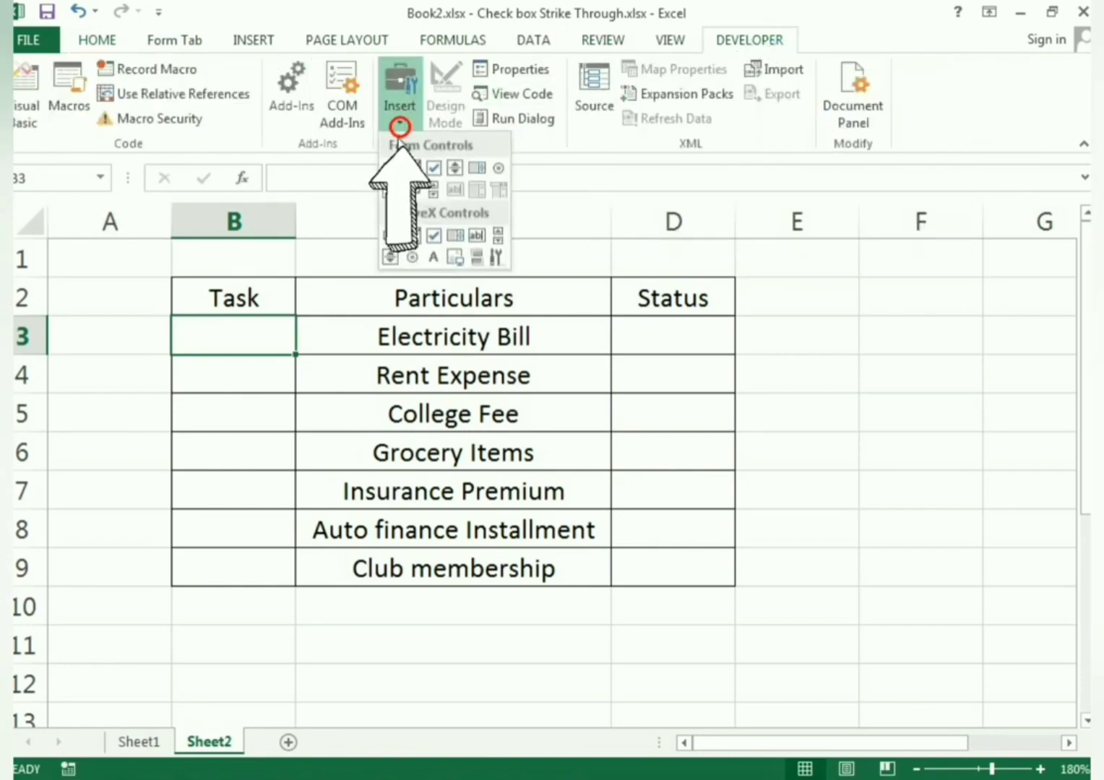
{"action": "left_click", "coordinate": [434, 171]}
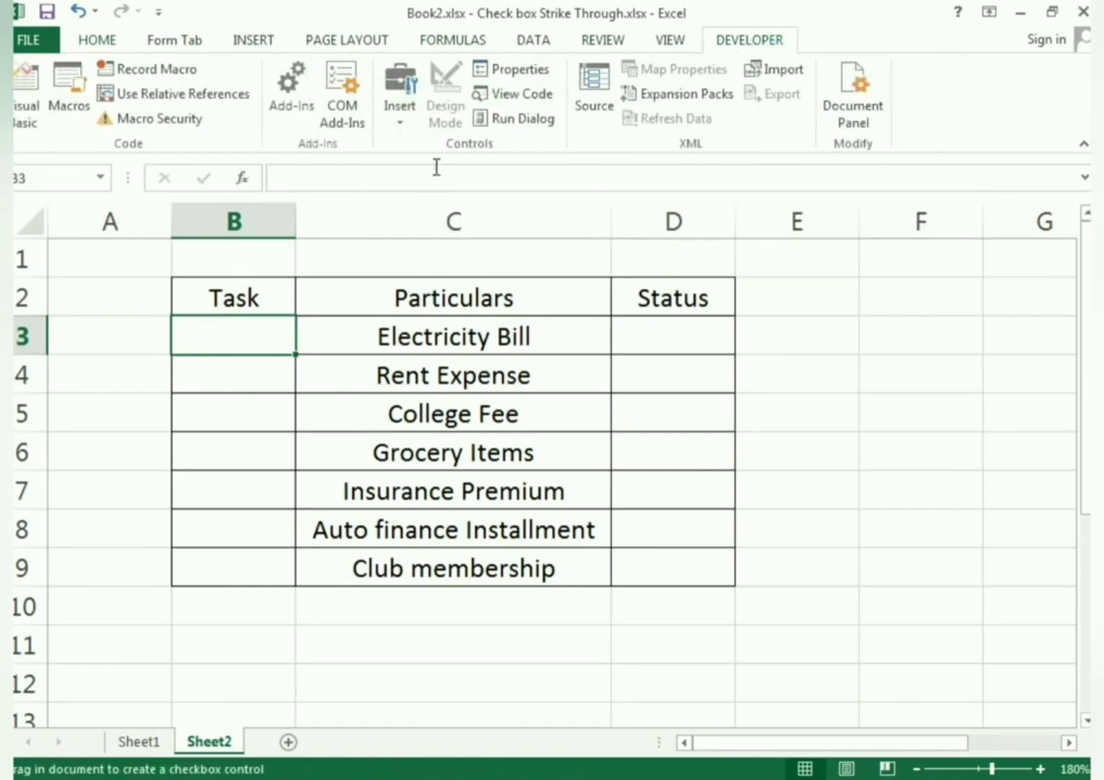
{"action": "left_click_drag", "start_coordinate": [208, 323], "coordinate": [272, 369]}
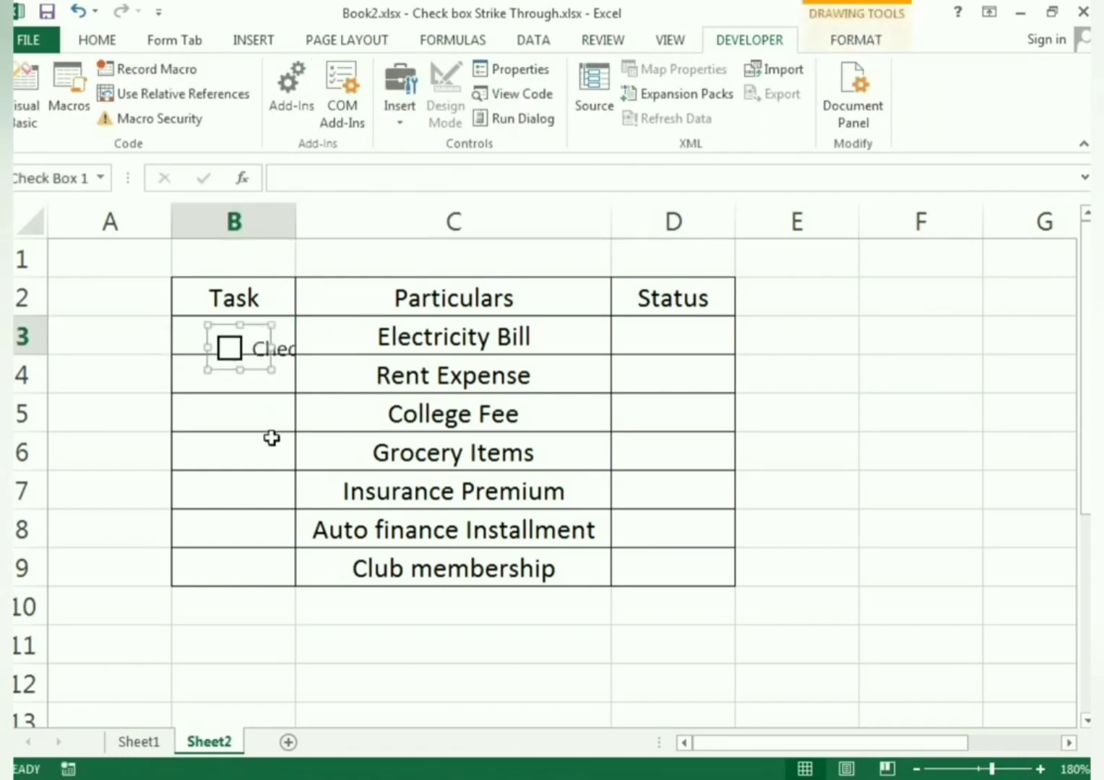
{"action": "left_click", "coordinate": [259, 346]}
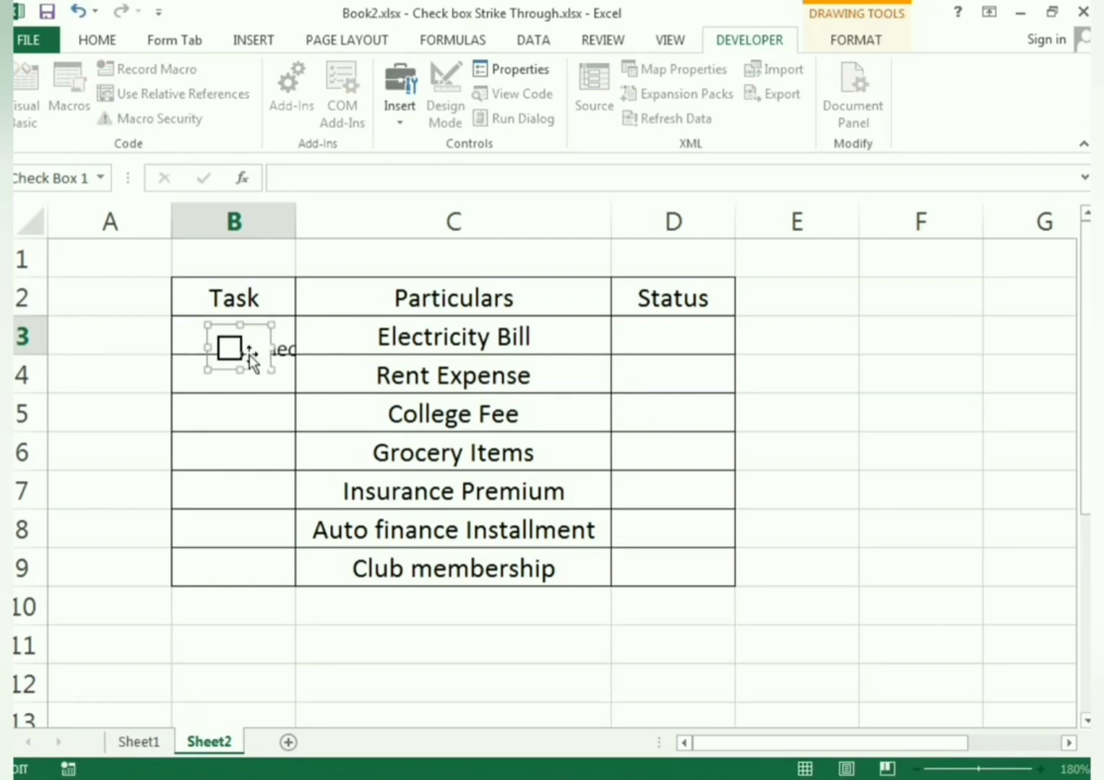
{"action": "left_click", "coordinate": [248, 426]}
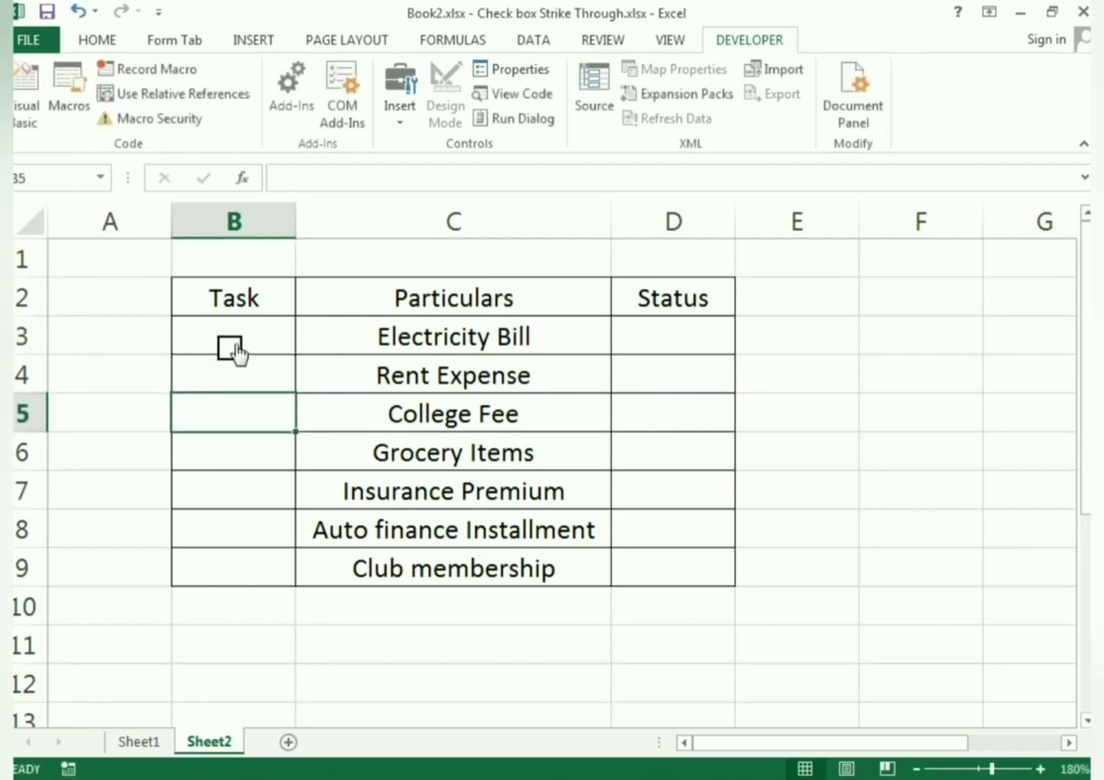
Move the checkbox up so it sits in the center of cell B3
{"action": "right_click", "coordinate": [235, 352]}
{"action": "left_click", "coordinate": [259, 331]}
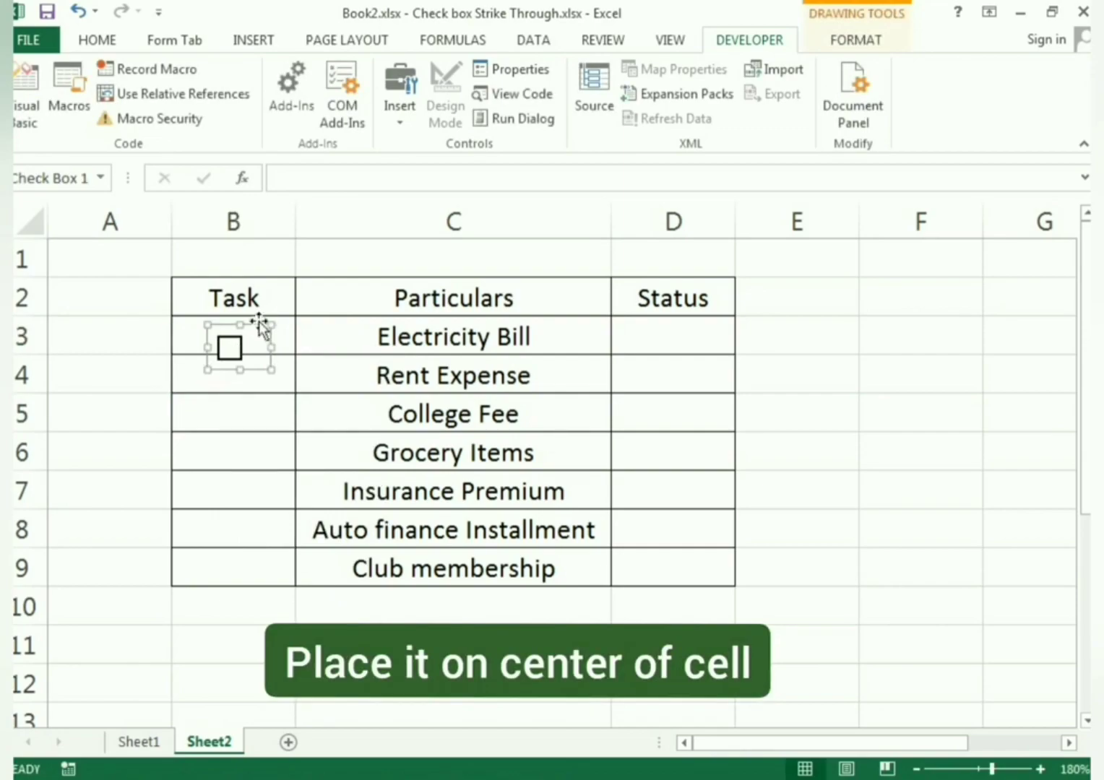
{"action": "left_click_drag", "start_coordinate": [253, 327], "coordinate": [250, 312]}
{"action": "left_click", "coordinate": [805, 454]}
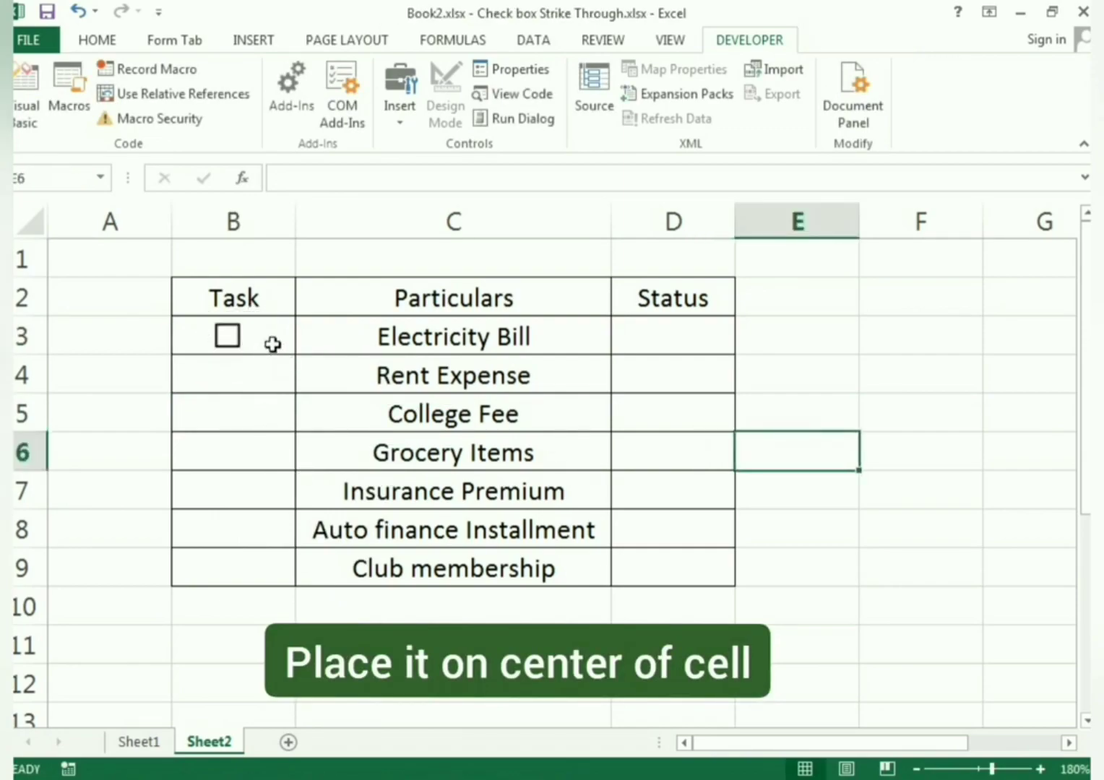
Fill cell B3 with its checkbox down through B9 so every task row gets one
{"action": "left_click", "coordinate": [278, 344]}
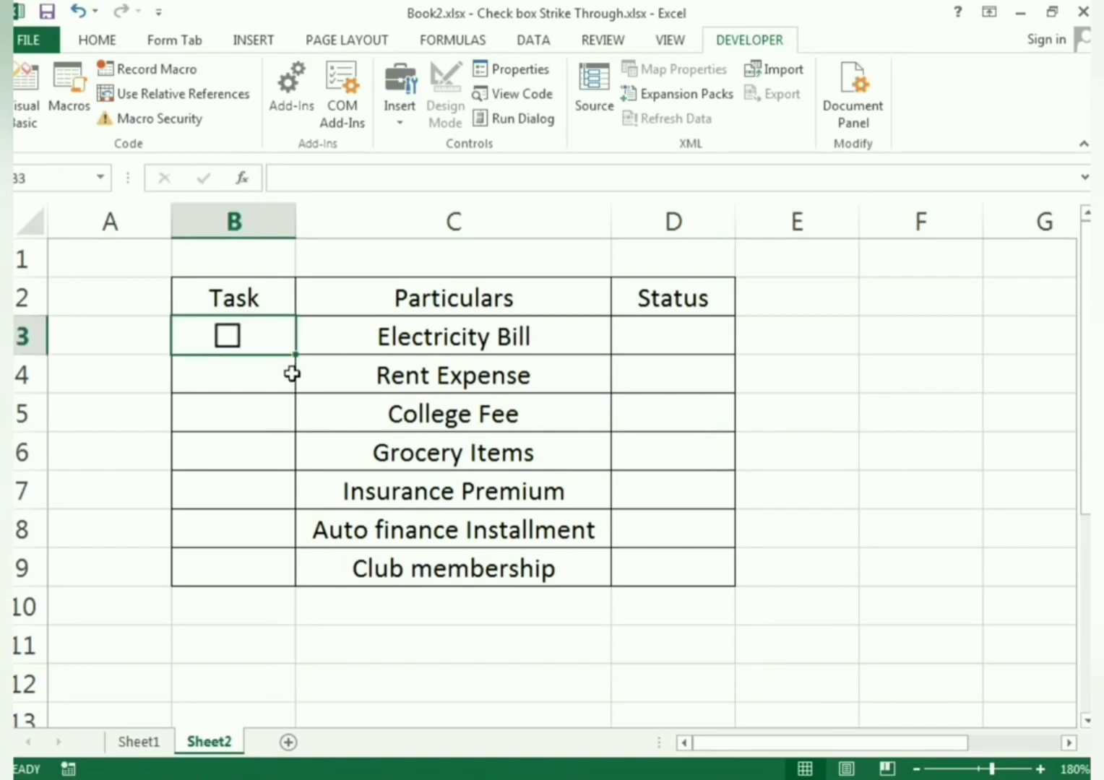
{"action": "left_click_drag", "start_coordinate": [295, 355], "coordinate": [296, 576]}
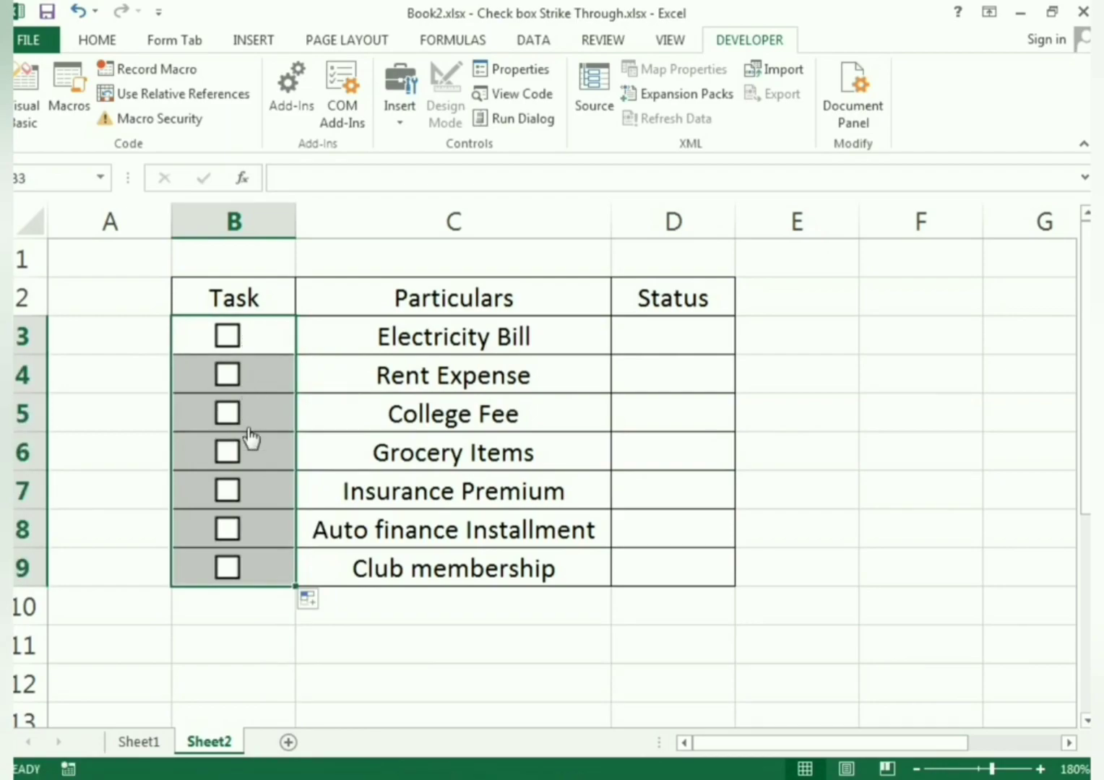
{"action": "left_click", "coordinate": [788, 444]}
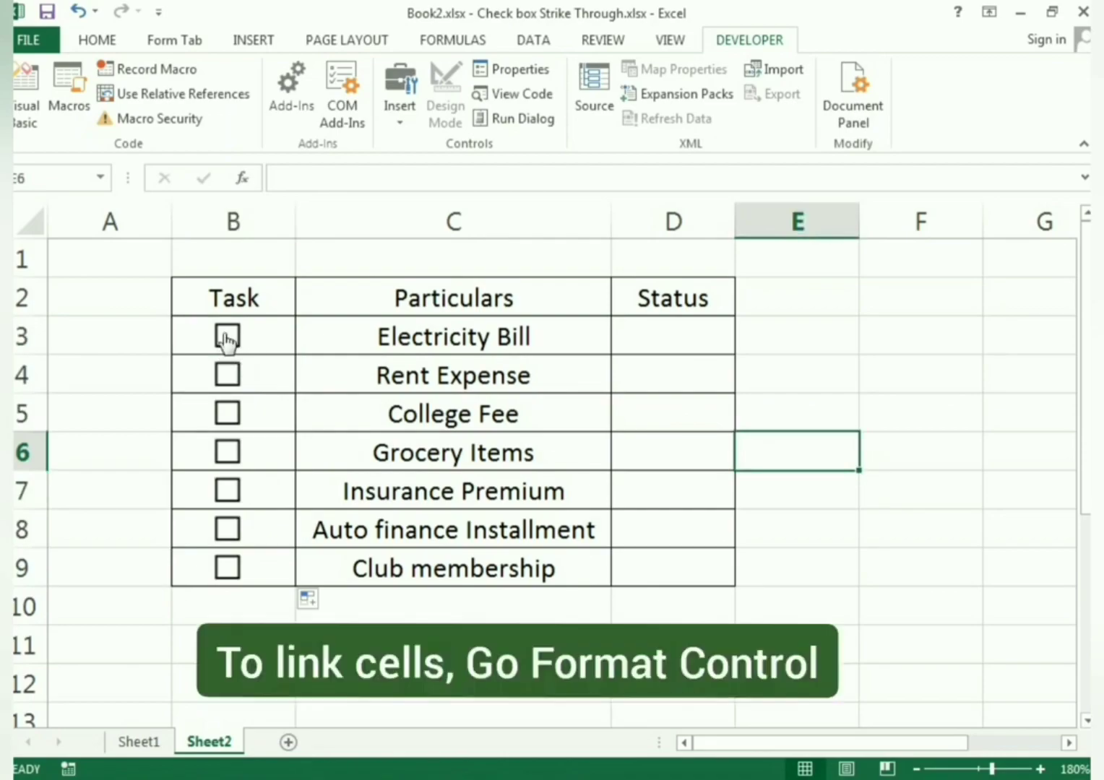
Link the Electricity Bill checkbox to cell $B$3 through its control format settings
{"action": "right_click", "coordinate": [226, 335]}
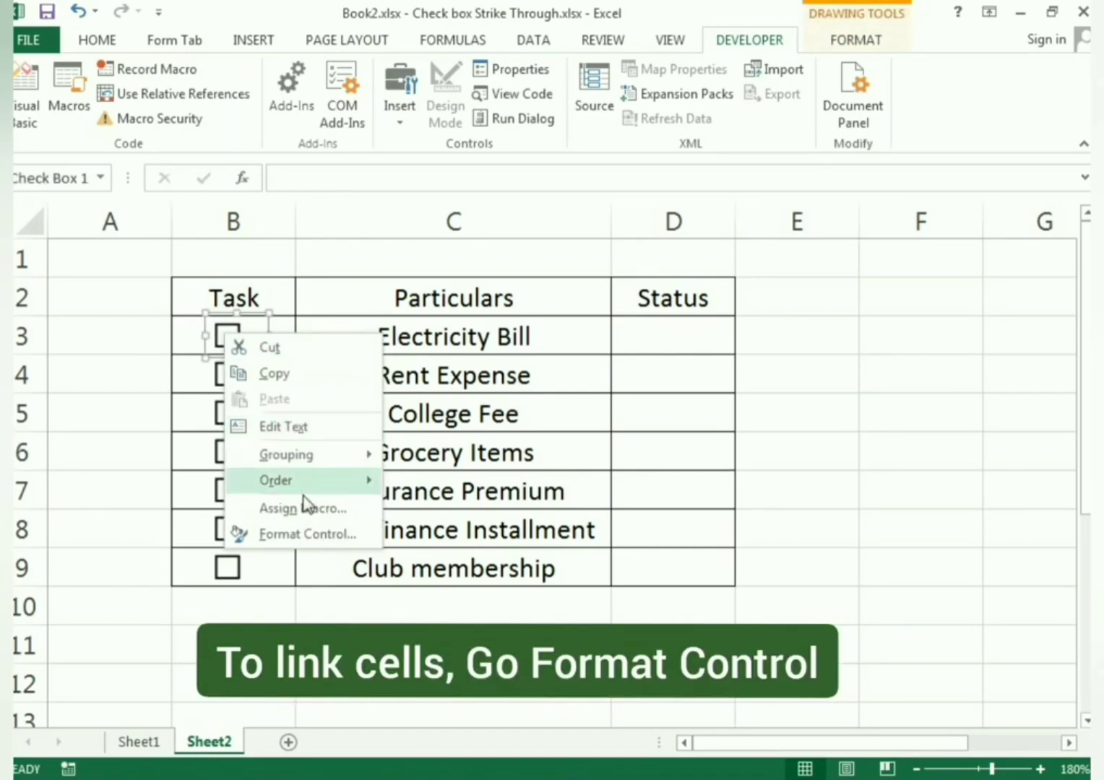
{"action": "left_click", "coordinate": [291, 538]}
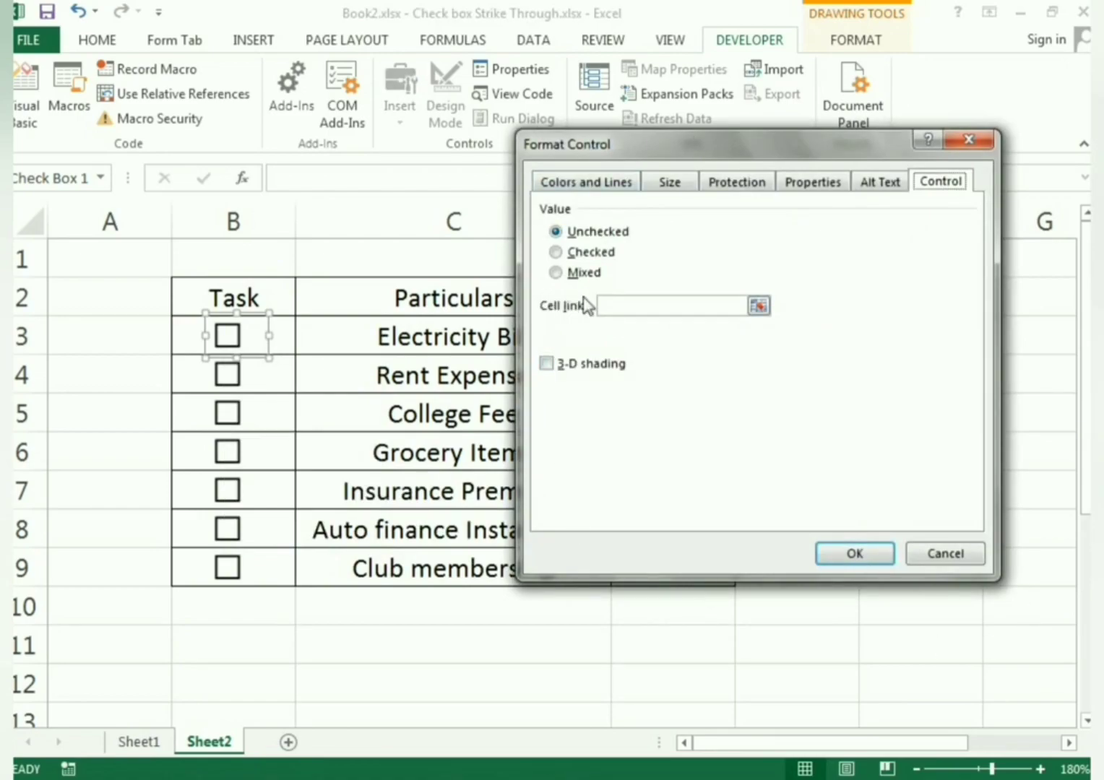
{"action": "left_click", "coordinate": [680, 306]}
{"action": "left_click", "coordinate": [291, 339]}
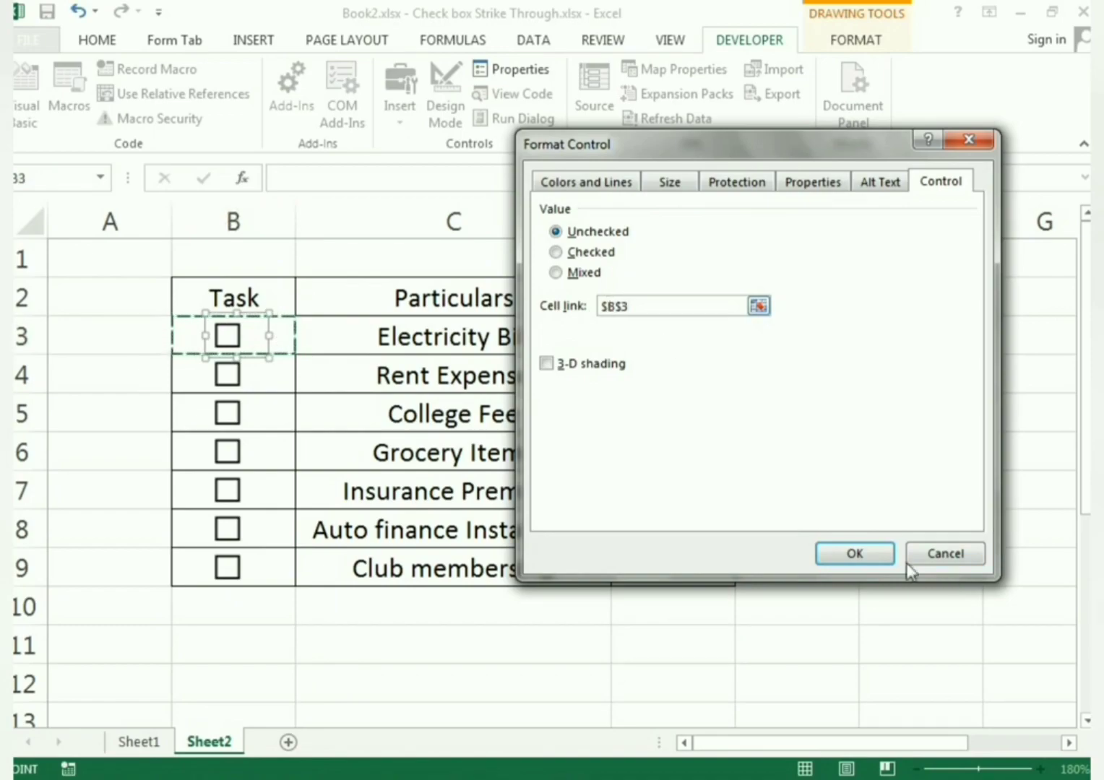
{"action": "left_click", "coordinate": [855, 553]}
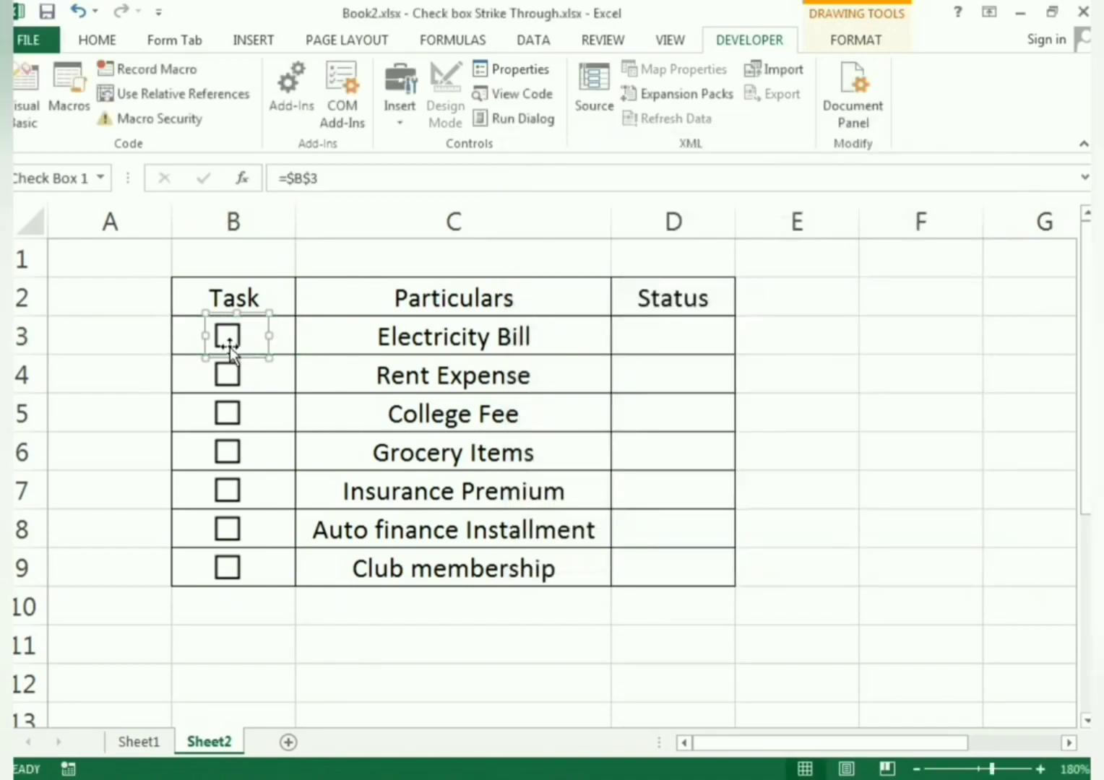
Test the Electricity Bill checkbox by ticking it and clearing it again
{"action": "left_click", "coordinate": [494, 366]}
{"action": "left_click", "coordinate": [229, 337]}
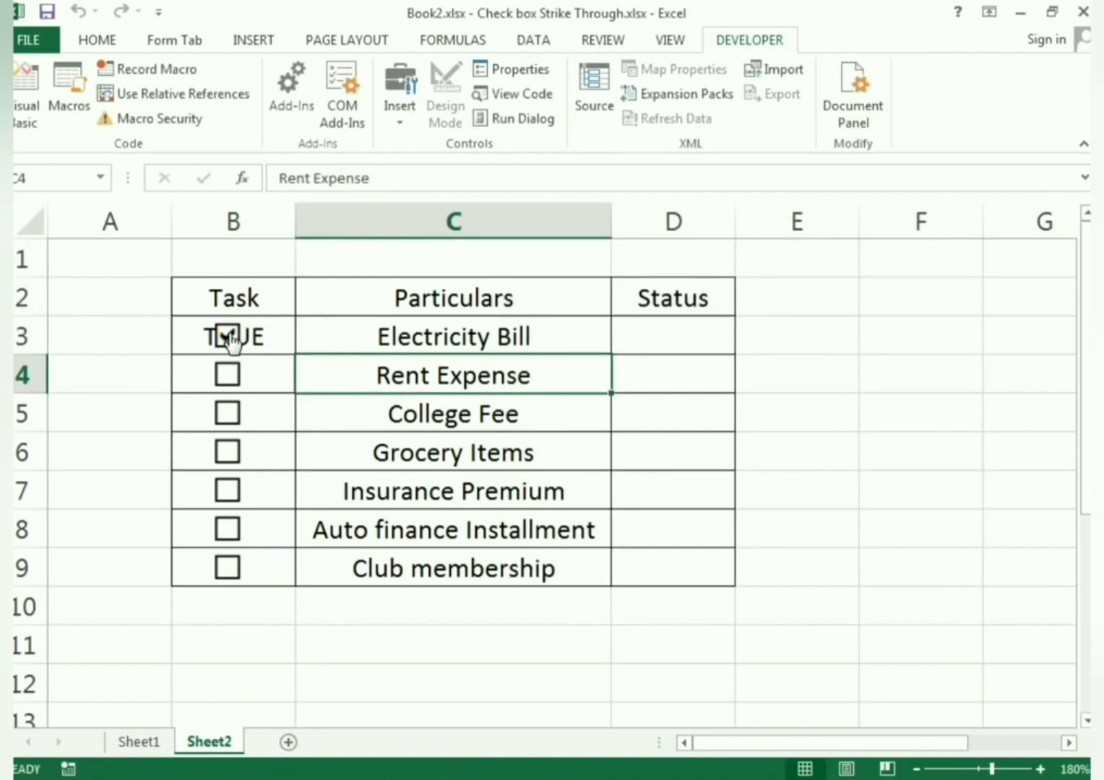
{"action": "left_click", "coordinate": [228, 338]}
Link the Rent Expense checkbox to its own cell $B$4
{"action": "right_click", "coordinate": [235, 380]}
{"action": "left_click", "coordinate": [307, 574]}
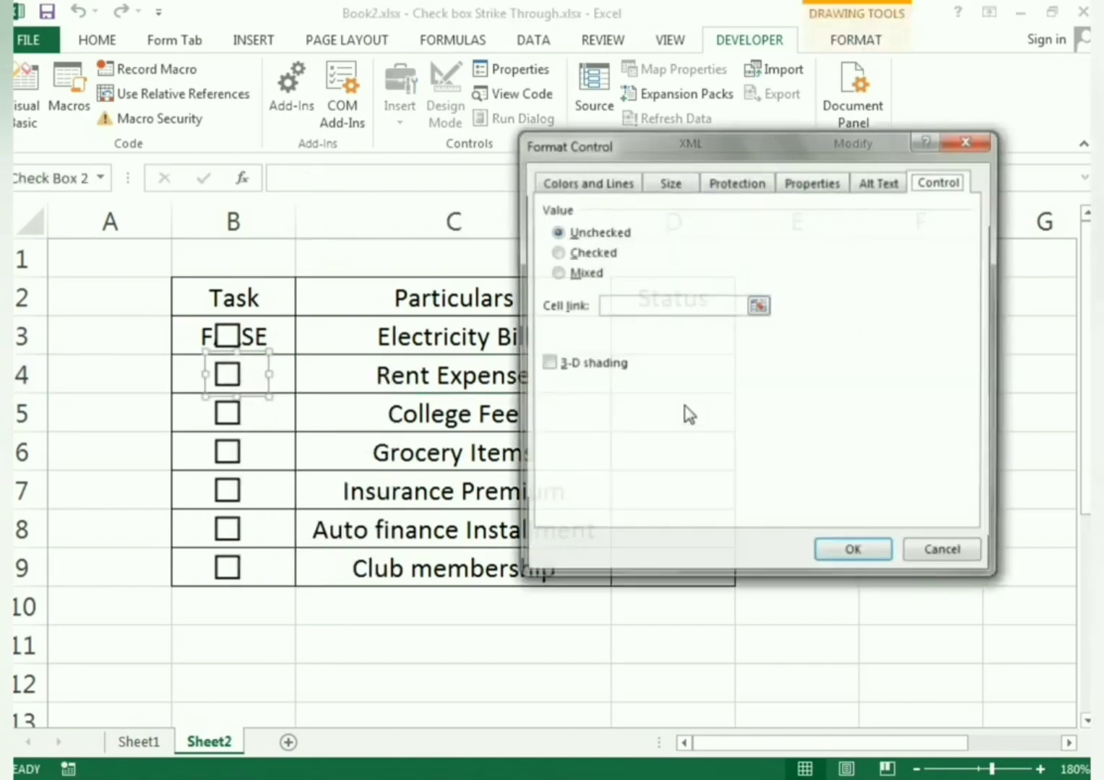
{"action": "left_click", "coordinate": [659, 306]}
{"action": "left_click", "coordinate": [282, 376]}
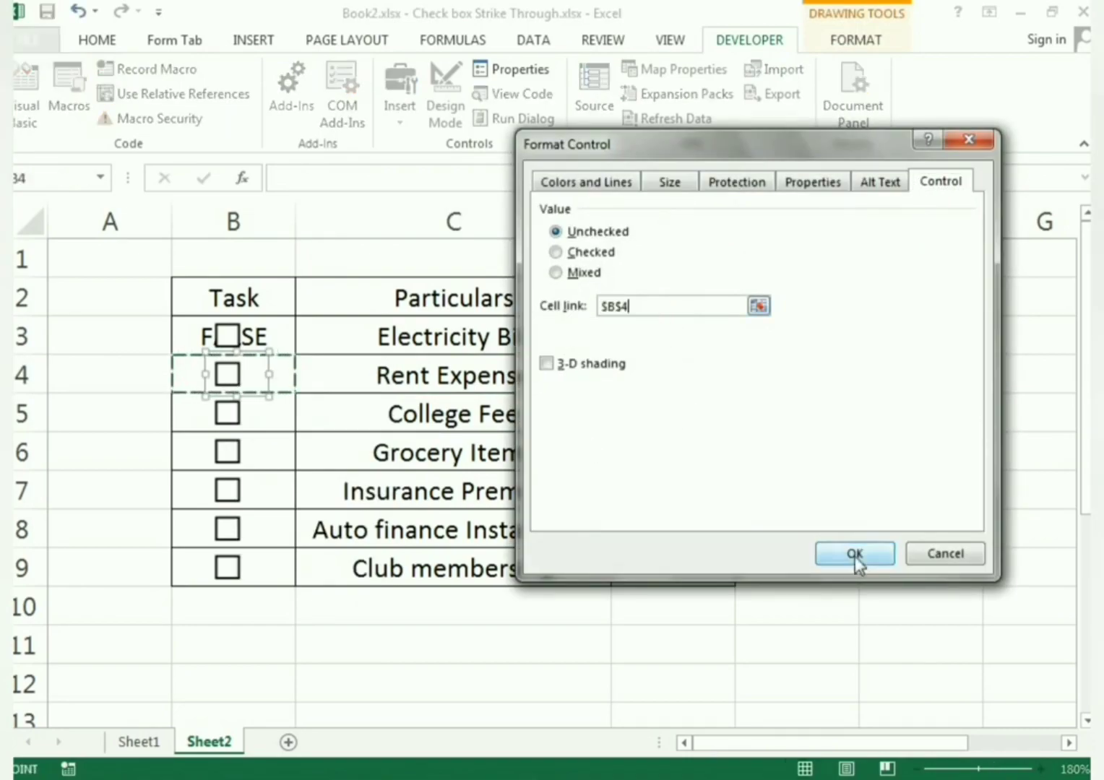
{"action": "left_click", "coordinate": [854, 554]}
Link the College Fee checkbox to its own cell $B$5
{"action": "right_click", "coordinate": [224, 418]}
{"action": "left_click", "coordinate": [353, 619]}
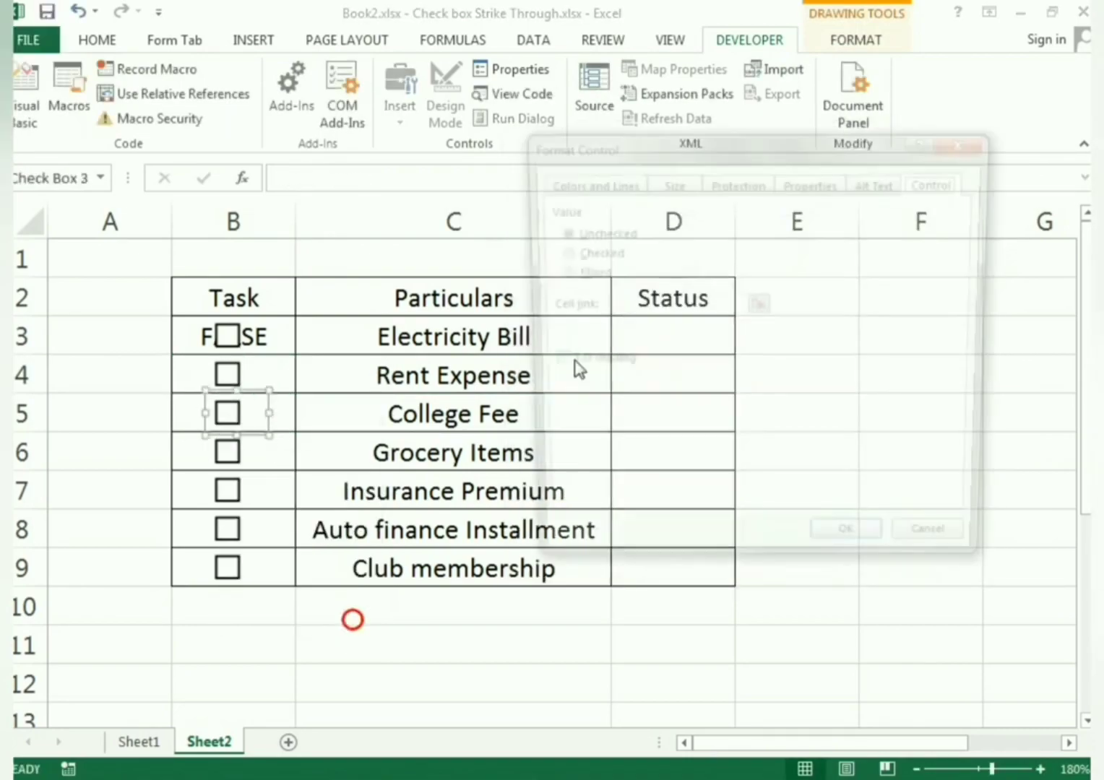
{"action": "left_click", "coordinate": [630, 306]}
{"action": "left_click", "coordinate": [287, 420]}
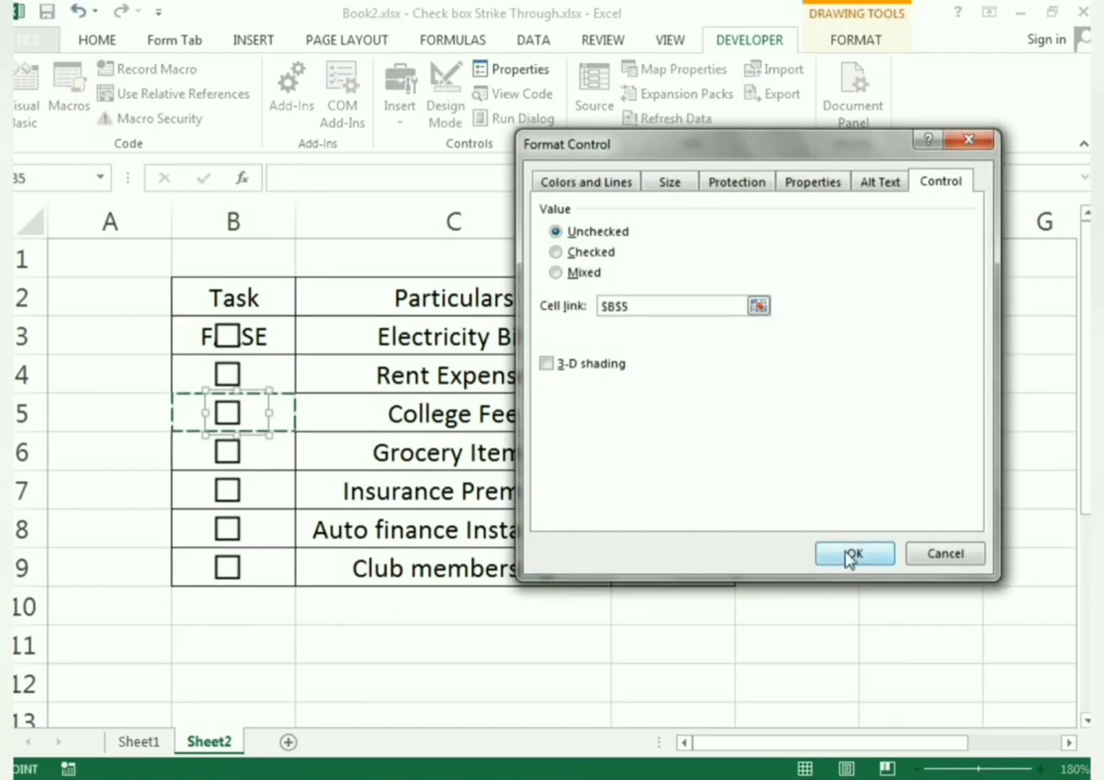
{"action": "left_click", "coordinate": [852, 554]}
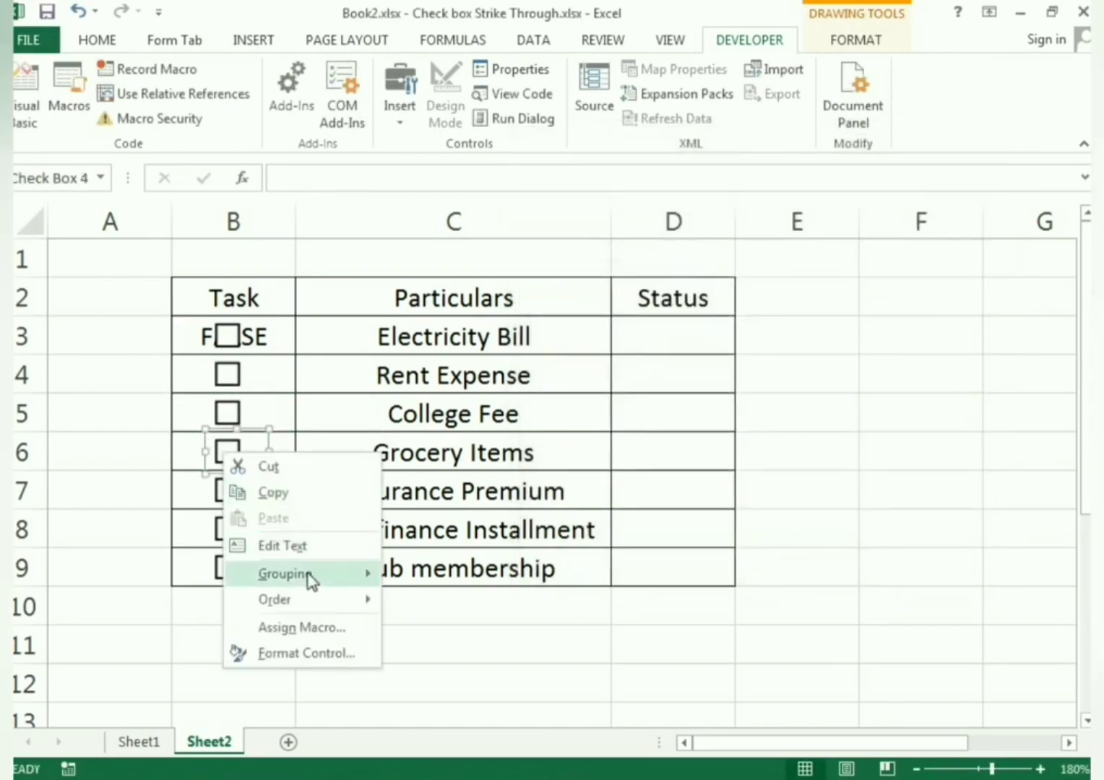
Link the Grocery Items checkbox to its own cell $B$6
{"action": "left_click", "coordinate": [315, 653]}
{"action": "left_click", "coordinate": [643, 307]}
{"action": "left_click", "coordinate": [291, 447]}
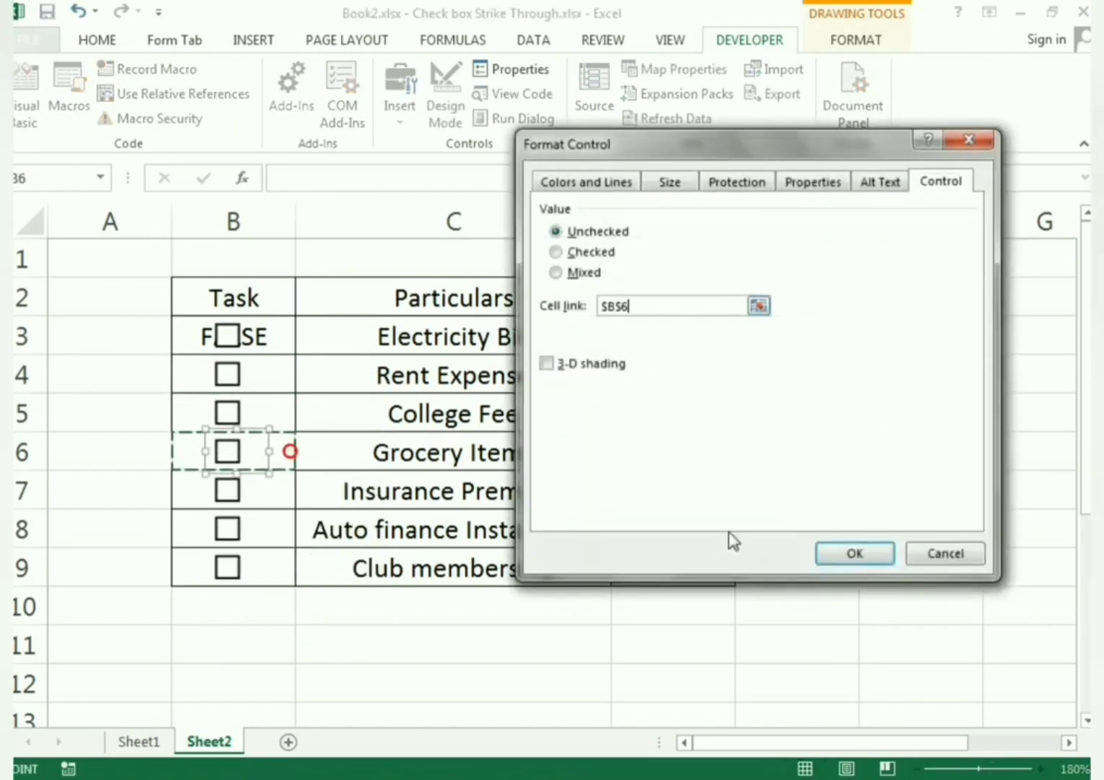
{"action": "left_click", "coordinate": [852, 554]}
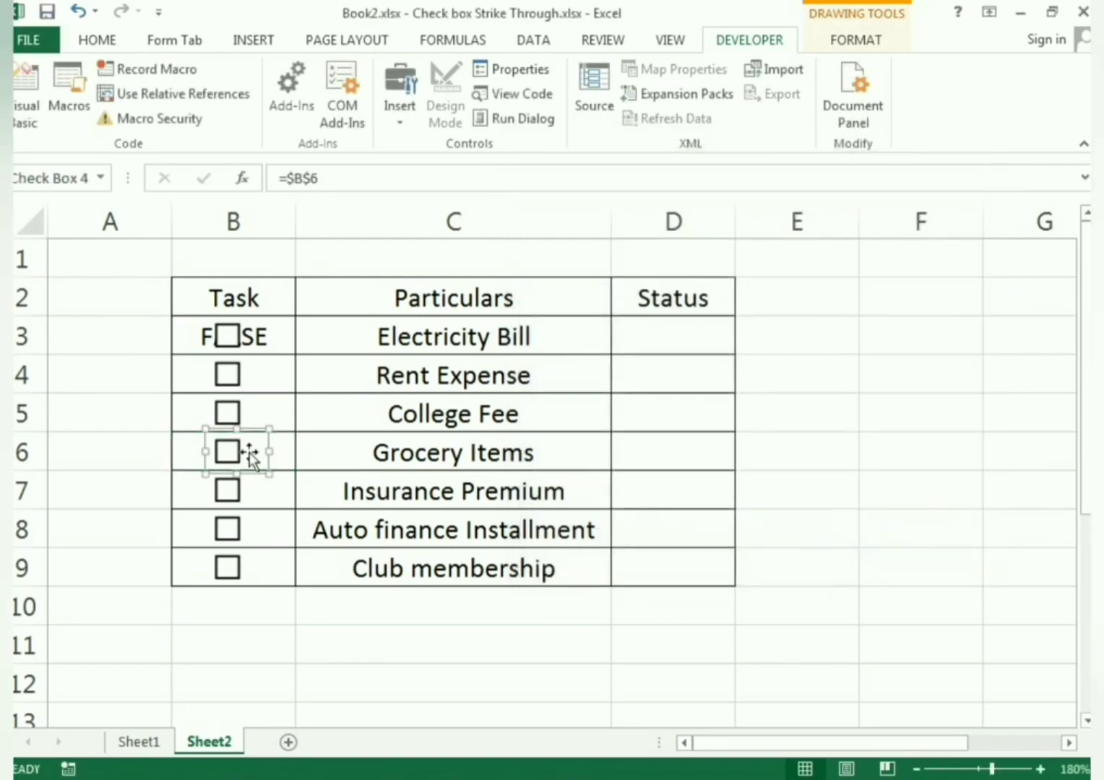
Link the Insurance Premium checkbox to its own cell $B$7
{"action": "right_click", "coordinate": [231, 492]}
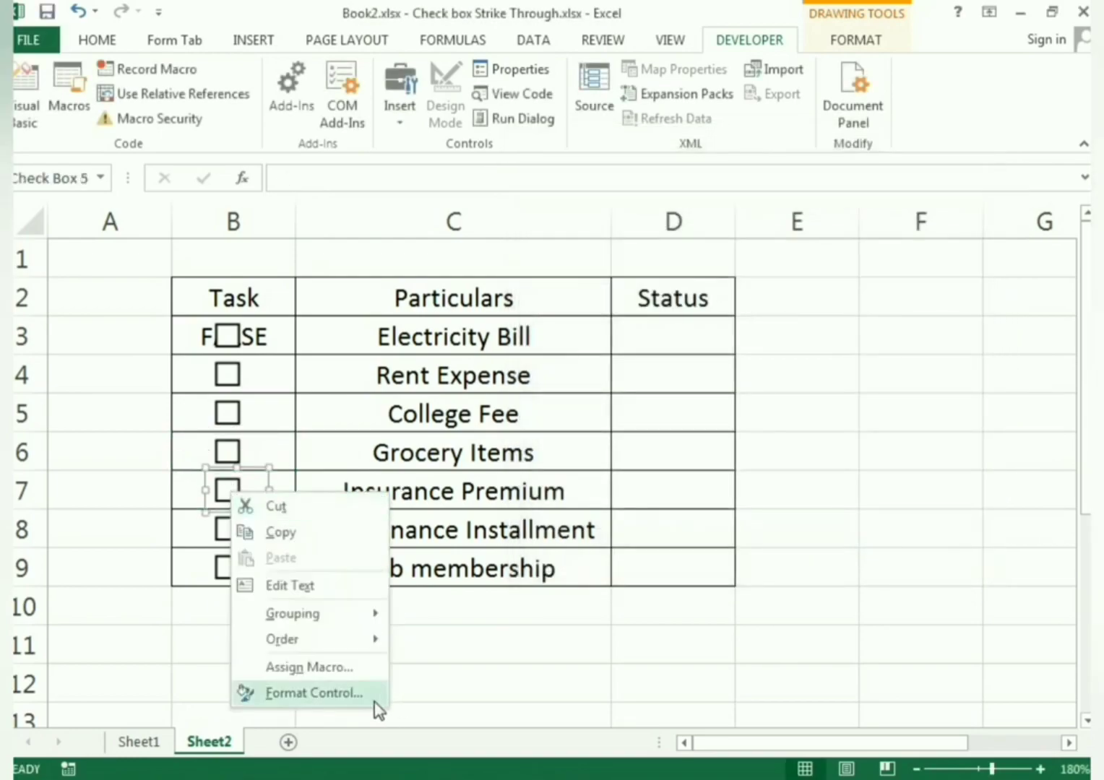
{"action": "left_click", "coordinate": [369, 693]}
{"action": "left_click", "coordinate": [627, 313]}
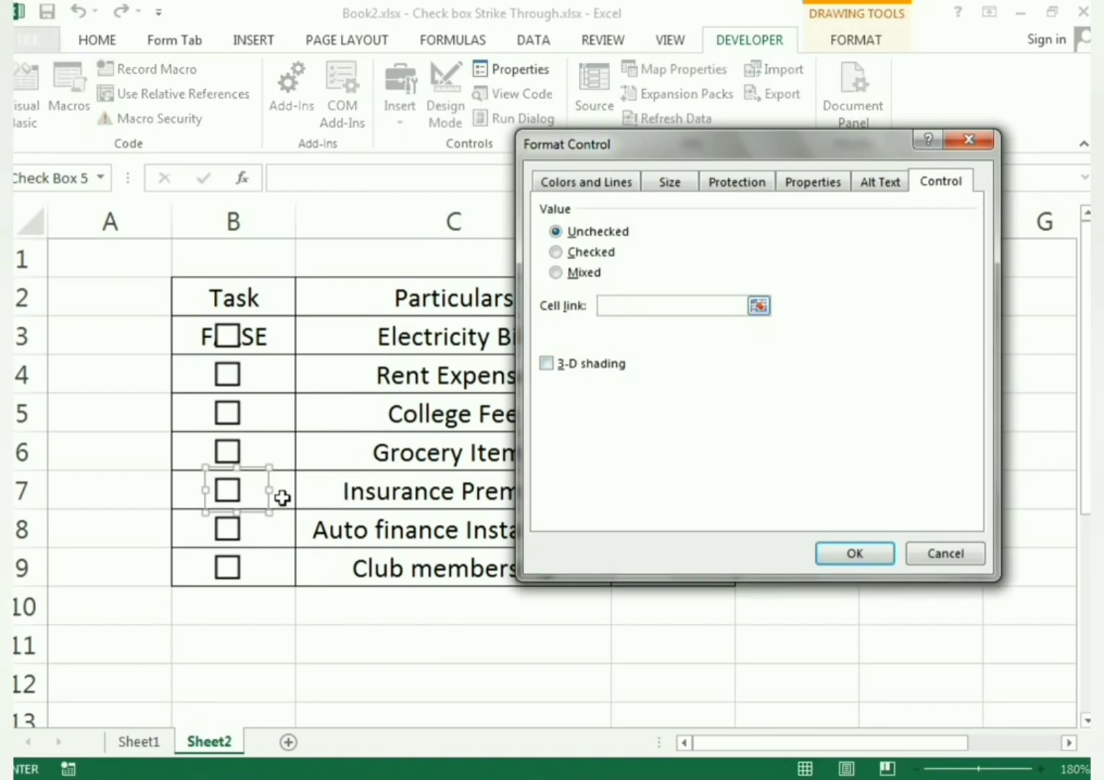
{"action": "left_click", "coordinate": [283, 499]}
{"action": "left_click", "coordinate": [852, 554]}
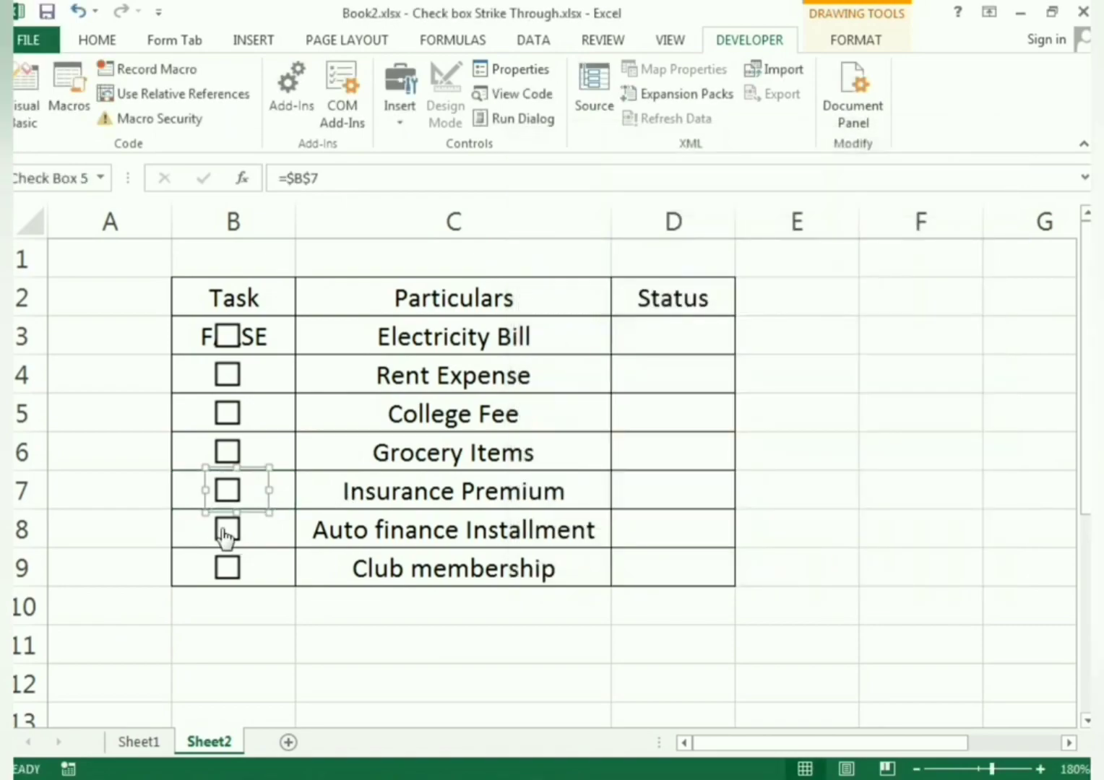
Link the Auto finance Installment checkbox to its own cell $B$8
{"action": "right_click", "coordinate": [225, 529]}
{"action": "left_click", "coordinate": [318, 726]}
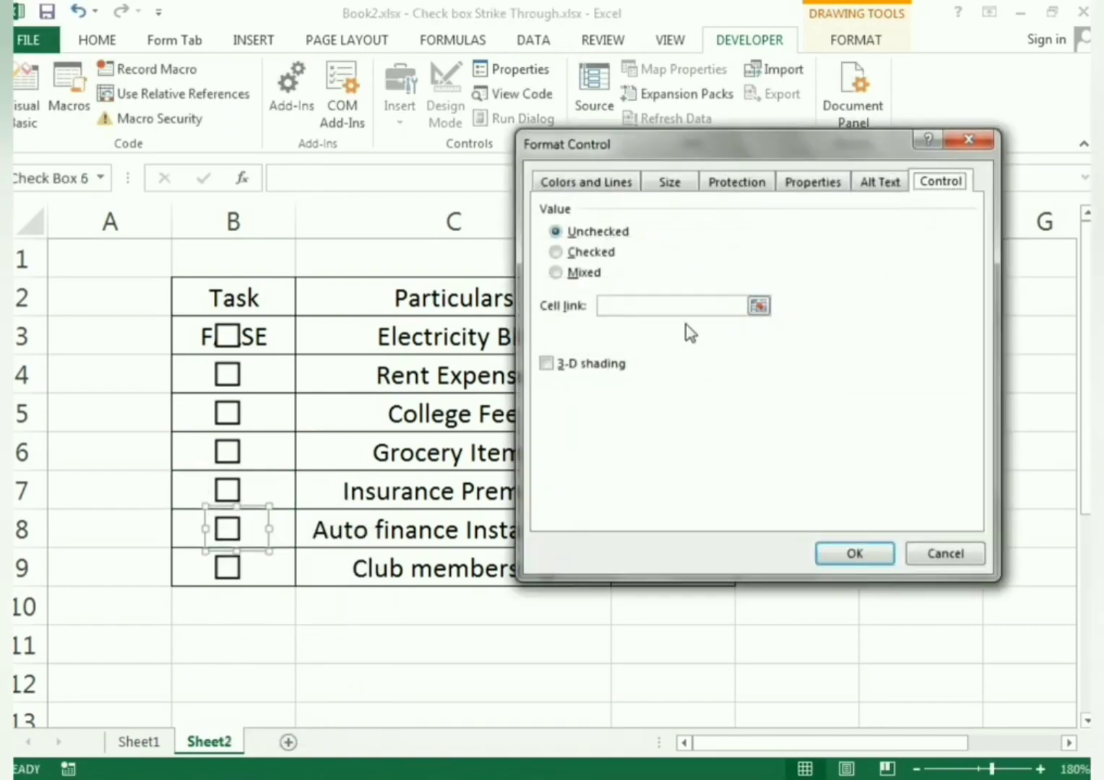
{"action": "left_click", "coordinate": [668, 305]}
{"action": "left_click", "coordinate": [286, 543]}
{"action": "left_click", "coordinate": [855, 553]}
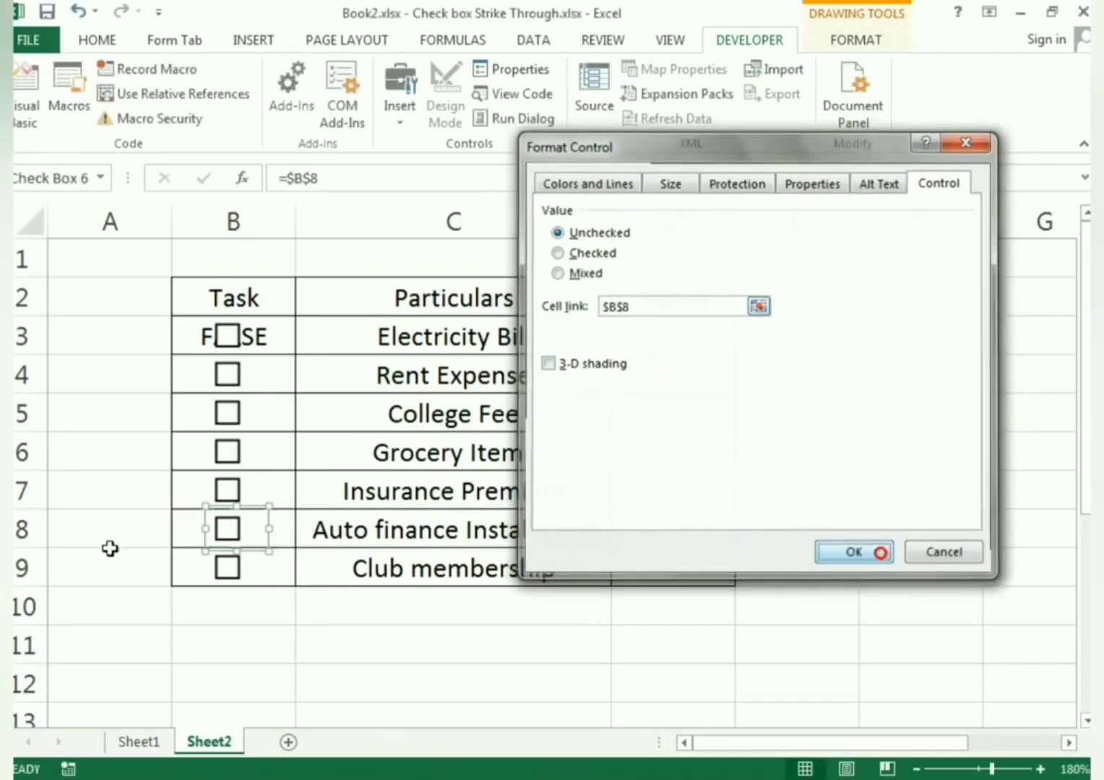
Try to set a cell link for the Club membership checkbox in row 9
{"action": "right_click", "coordinate": [232, 580]}
{"action": "left_click", "coordinate": [297, 560]}
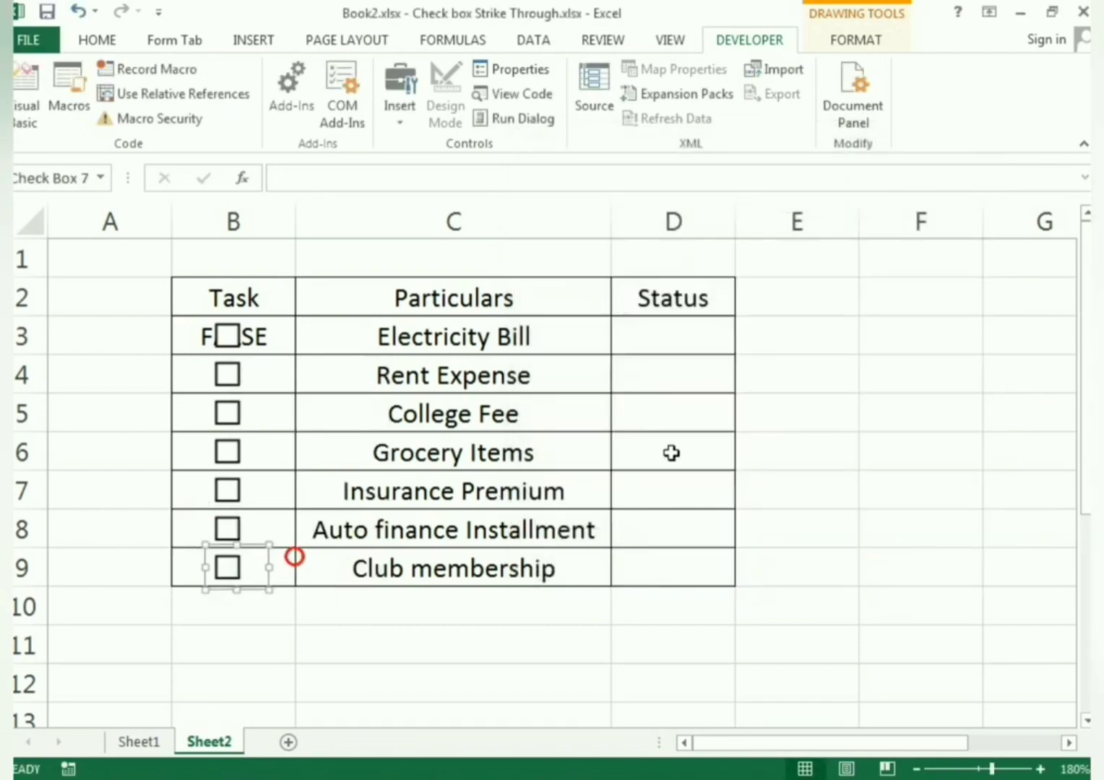
{"action": "left_click", "coordinate": [677, 305]}
{"action": "left_click", "coordinate": [893, 561]}
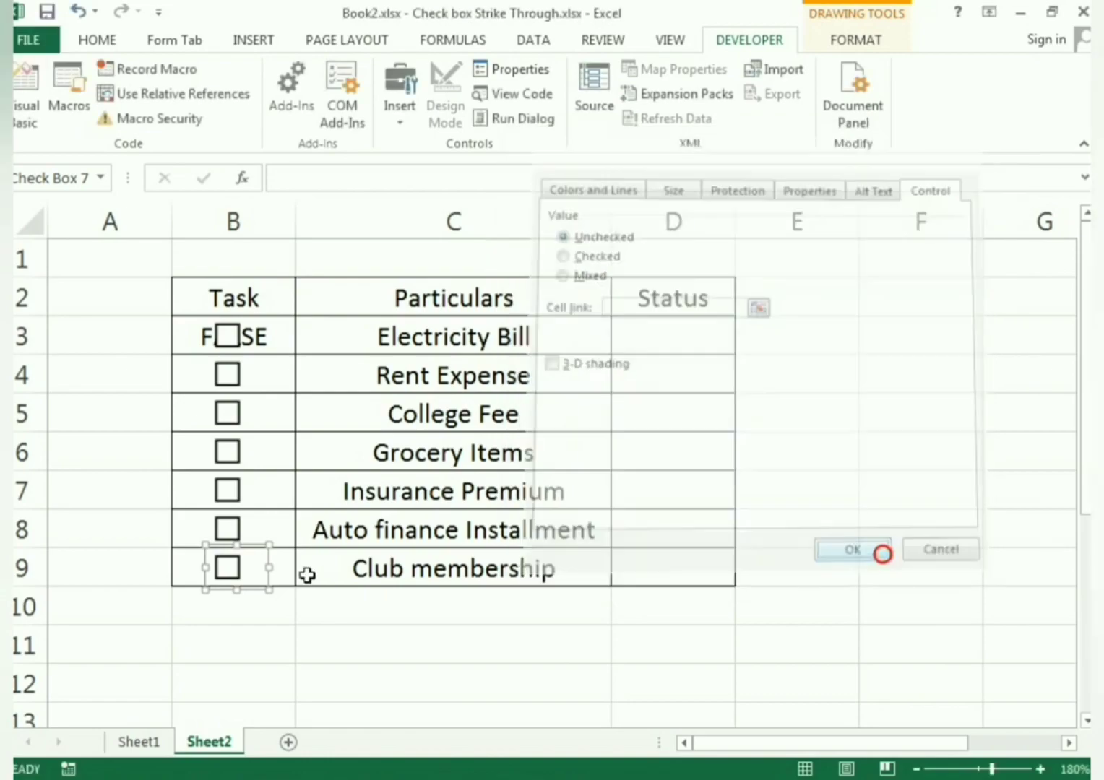
Test the checkboxes in rows 4 to 9, leaving Rent Expense, College Fee and Grocery Items ticked and the others cleared
{"action": "left_click", "coordinate": [583, 564]}
{"action": "left_click", "coordinate": [245, 375]}
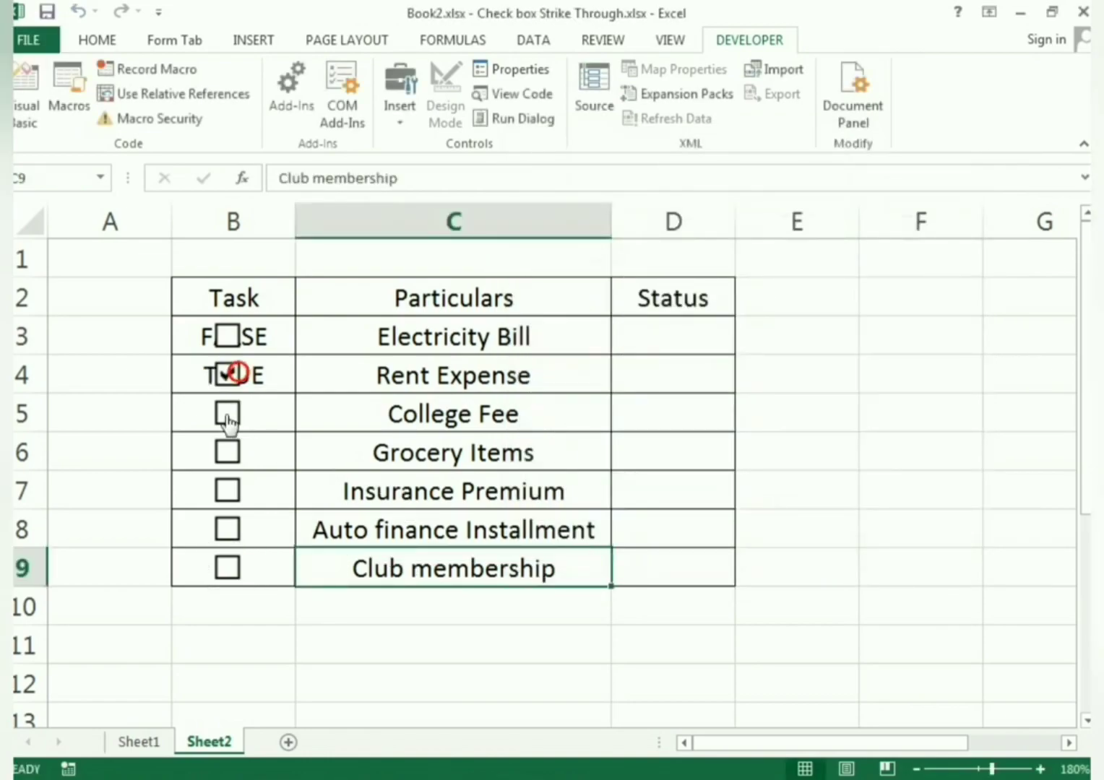
{"action": "left_click", "coordinate": [227, 417]}
{"action": "left_click", "coordinate": [228, 457]}
{"action": "left_click", "coordinate": [229, 496]}
{"action": "left_click", "coordinate": [230, 509]}
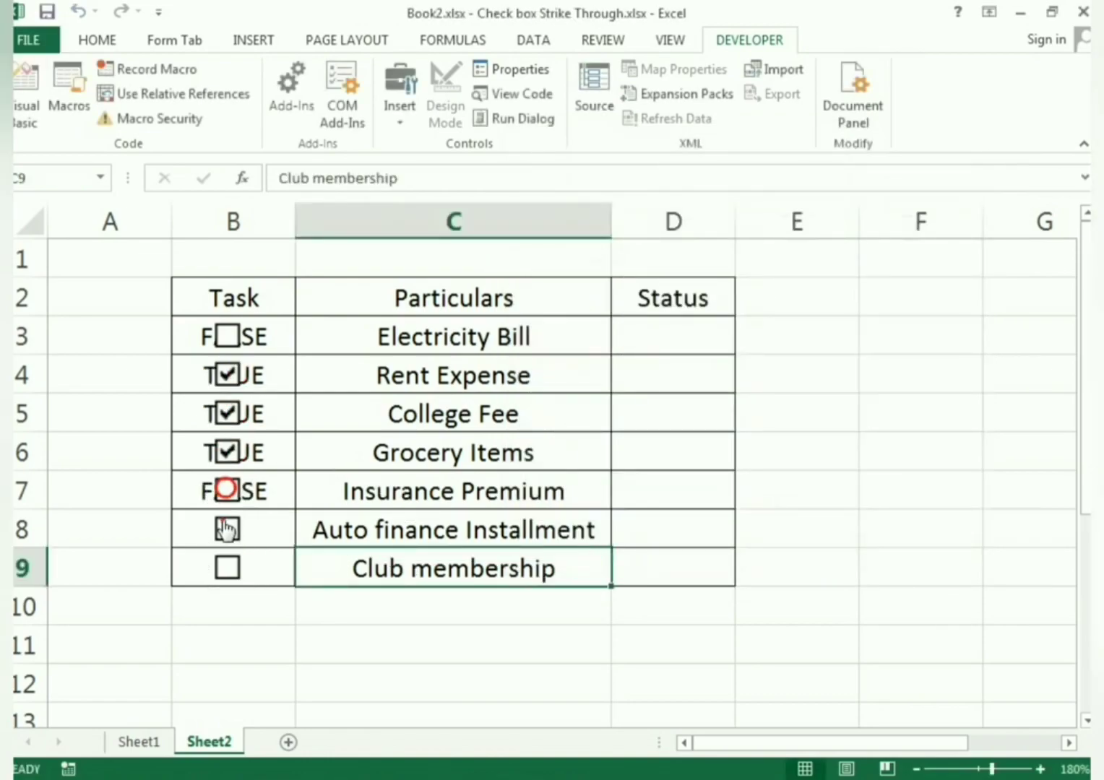
{"action": "left_click", "coordinate": [227, 527]}
{"action": "left_click", "coordinate": [227, 569]}
{"action": "left_click", "coordinate": [225, 532]}
{"action": "left_click", "coordinate": [239, 577]}
Link the Club membership checkbox to its own cell $B$9
{"action": "right_click", "coordinate": [242, 580]}
{"action": "left_click", "coordinate": [302, 554]}
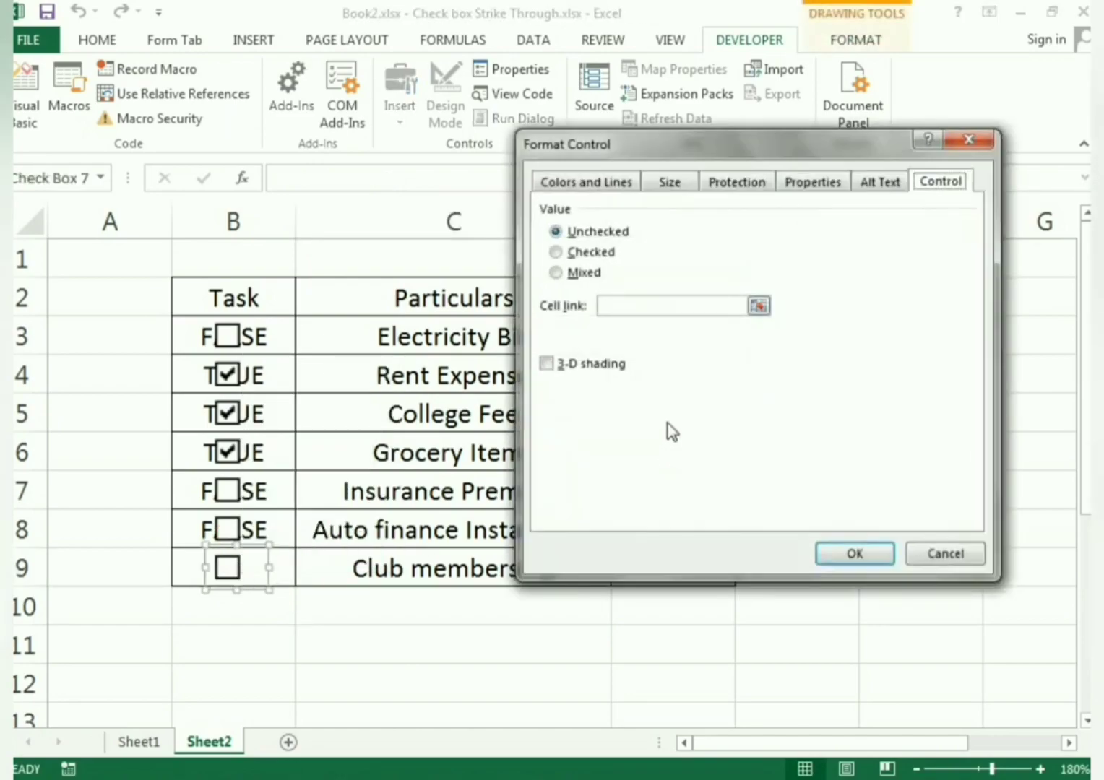
{"action": "left_click", "coordinate": [650, 306]}
{"action": "left_click", "coordinate": [278, 571]}
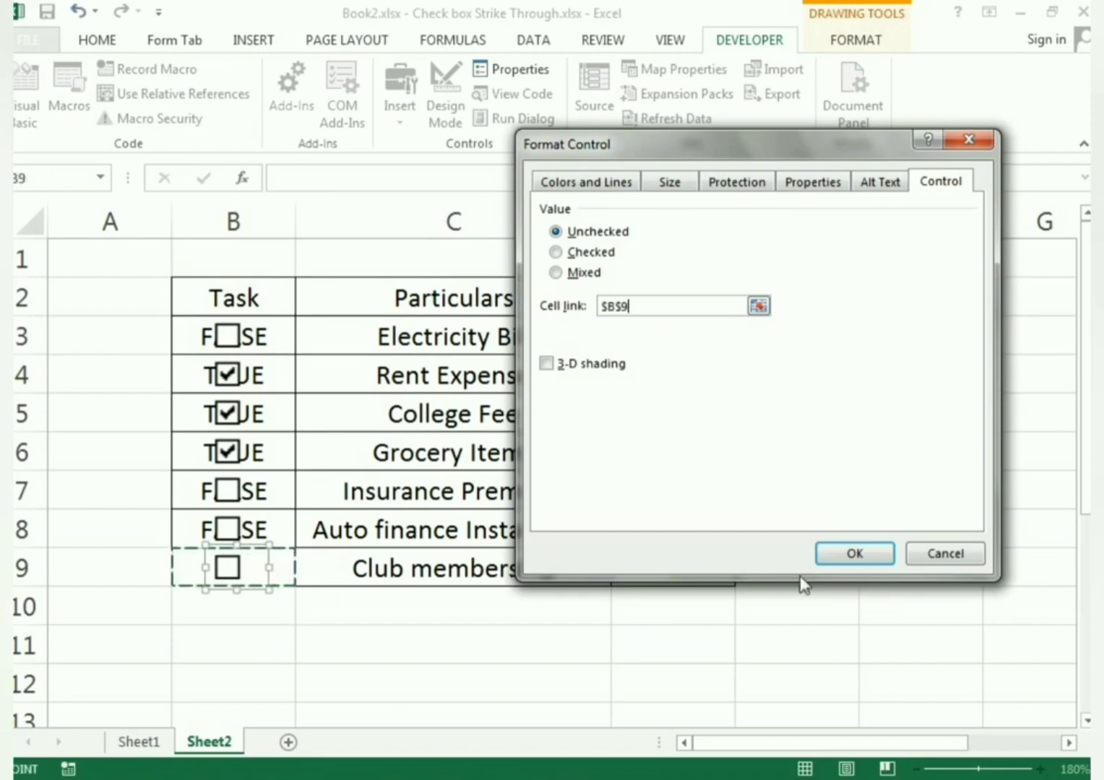
{"action": "left_click", "coordinate": [838, 555]}
Test the Club membership checkbox by ticking it and clearing it again
{"action": "left_click", "coordinate": [313, 633]}
{"action": "left_click", "coordinate": [229, 578]}
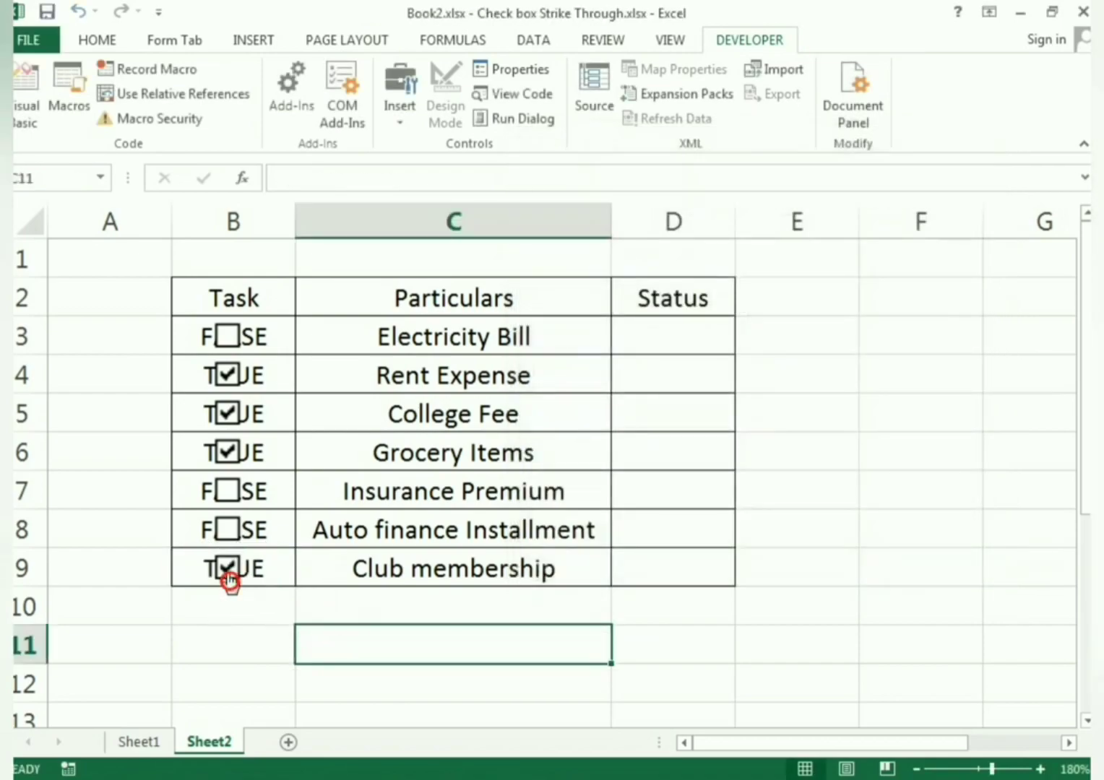
{"action": "left_click", "coordinate": [229, 578]}
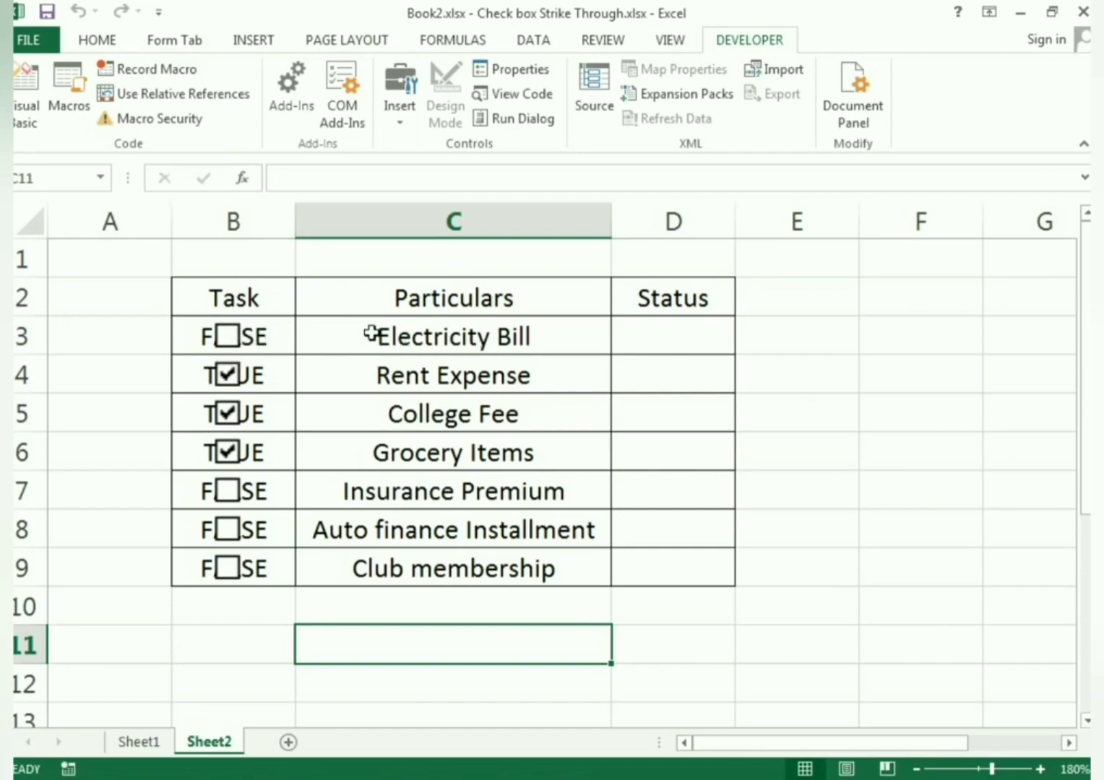
Enter the formula =IF(B3=TRUE,"Completed","Pending") in cell D3 of the Status column
{"action": "left_click", "coordinate": [640, 337]}
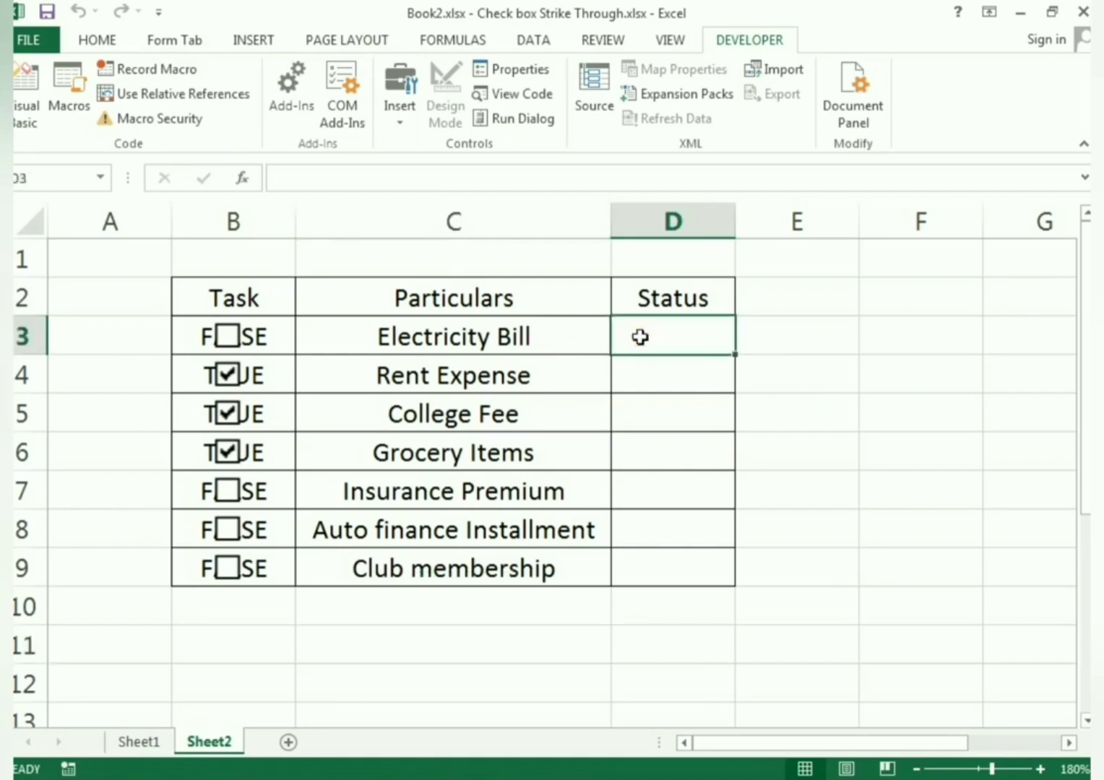
{"action": "type", "text": "=IF"}
{"action": "key", "text": "BackSpace"}
{"action": "type", "text": "F("}
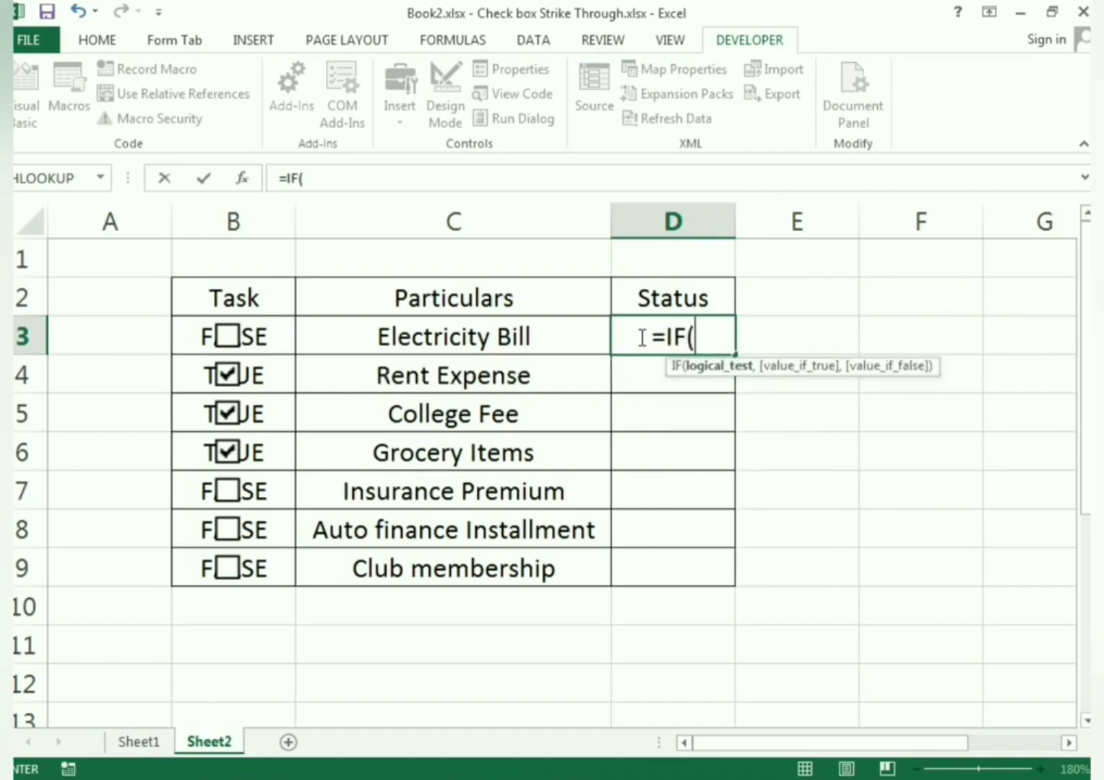
{"action": "left_click", "coordinate": [278, 346]}
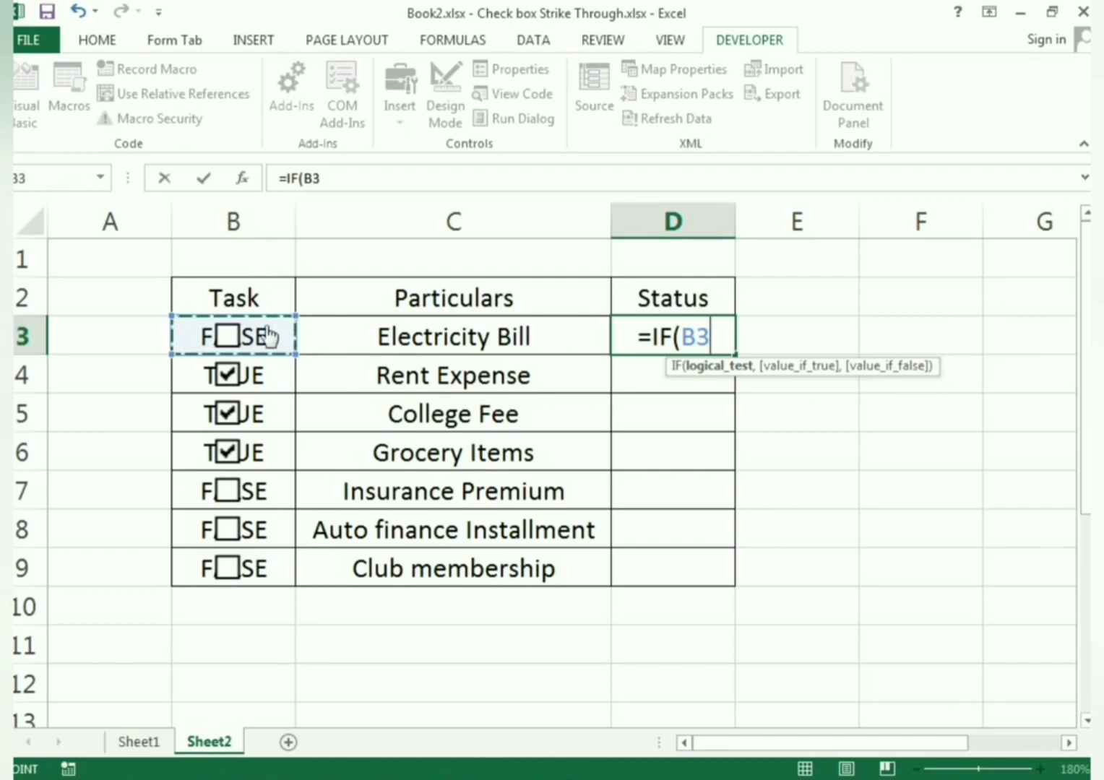
{"action": "type", "text": "="}
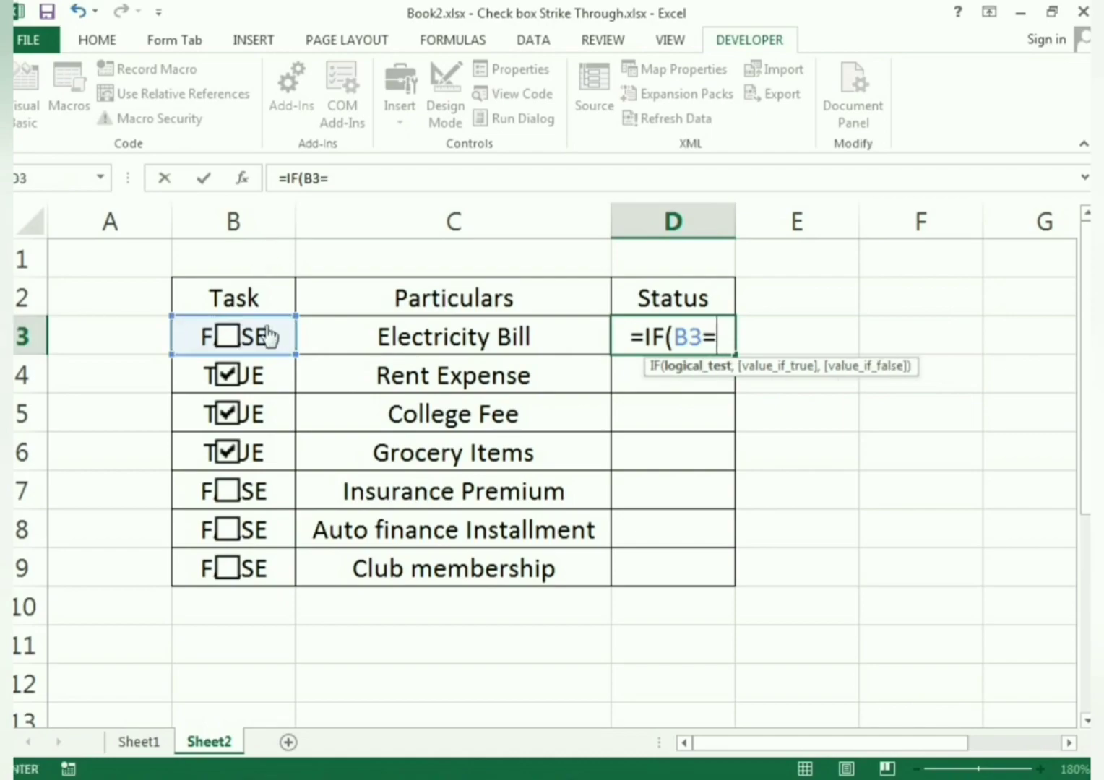
{"action": "type", "text": "t"}
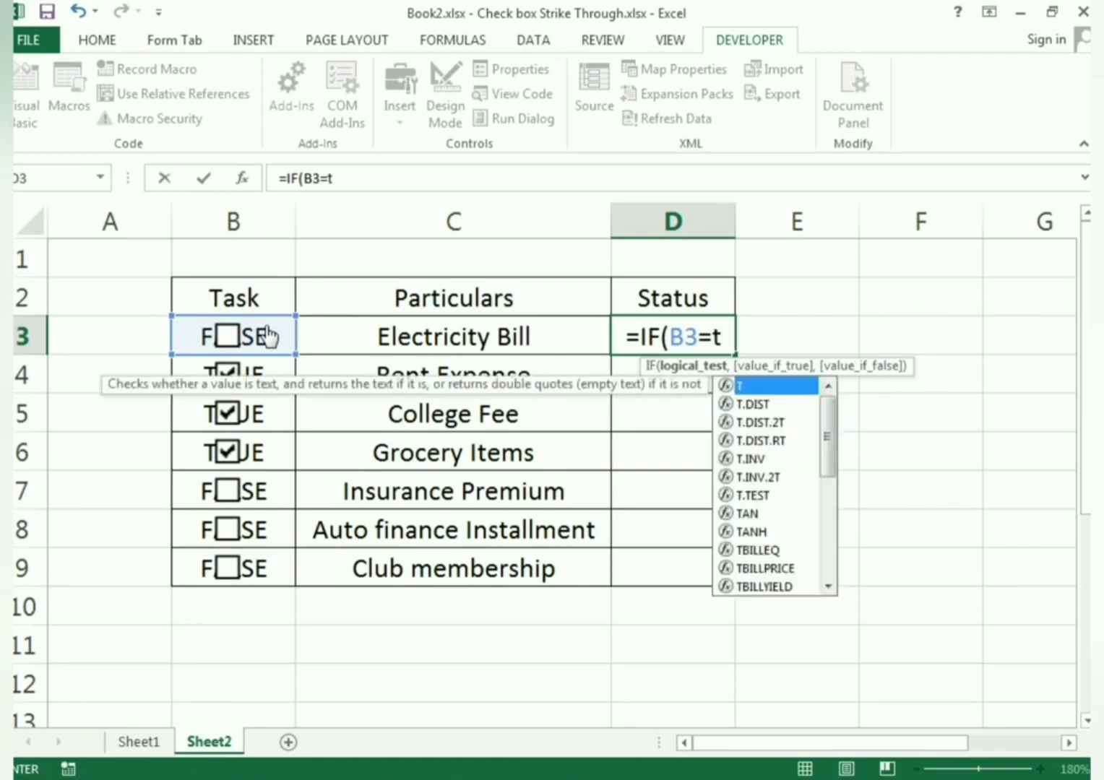
{"action": "type", "text": "RUE"}
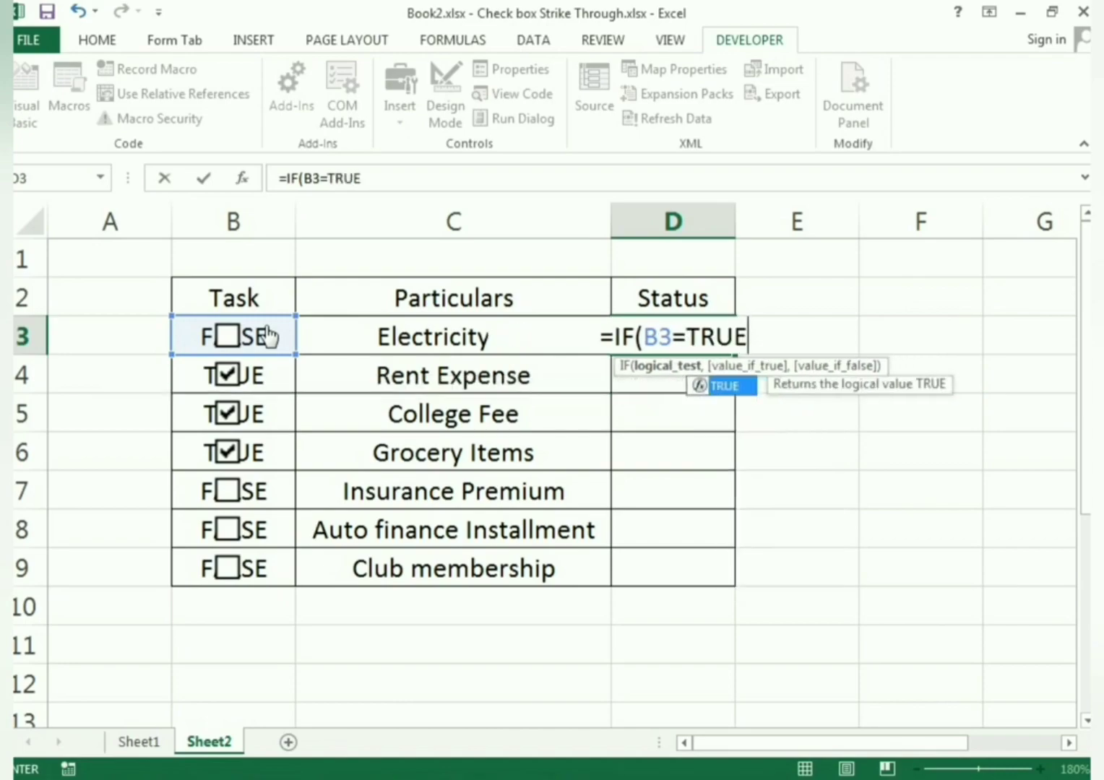
{"action": "type", "text": ",\""}
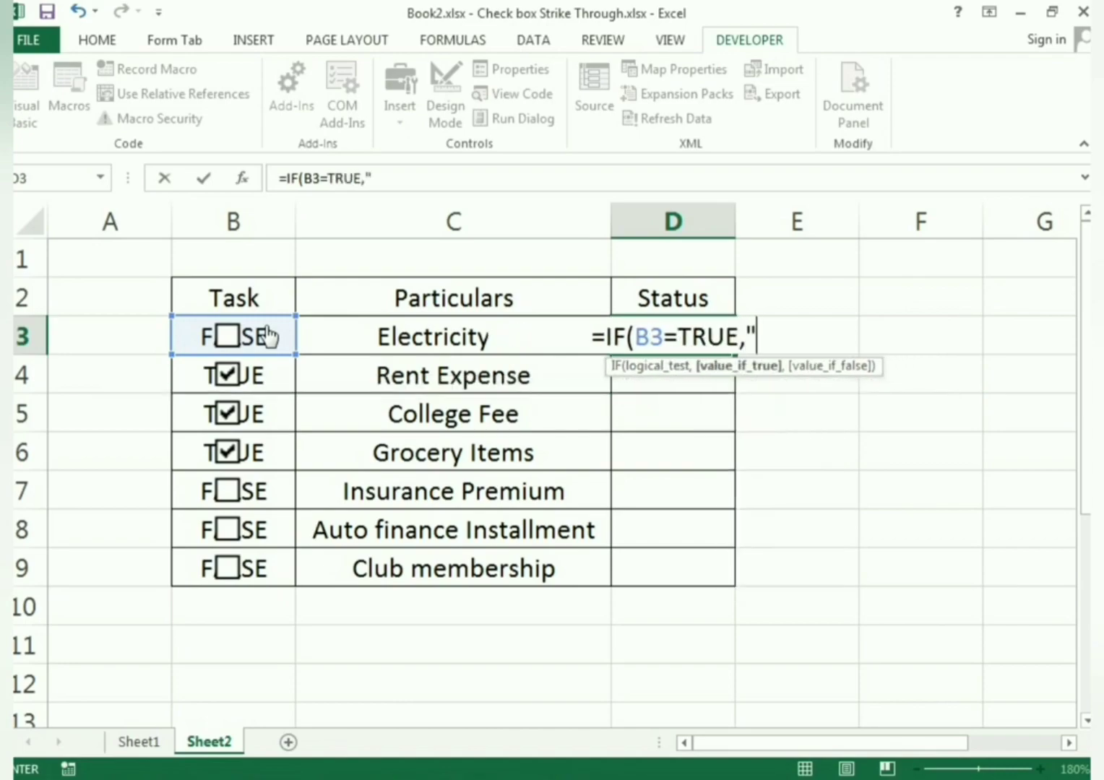
{"action": "type", "text": "c"}
{"action": "key", "text": "BackSpace"}
{"action": "type", "text": "Completed"}
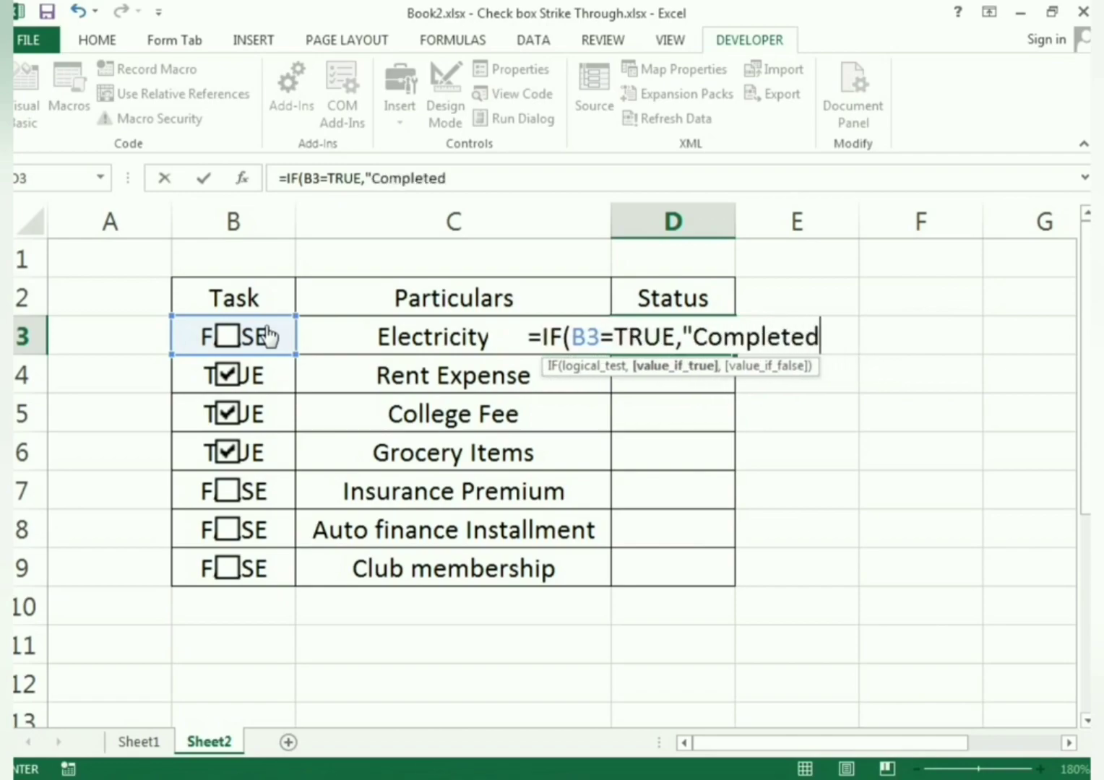
{"action": "type", "text": "\""}
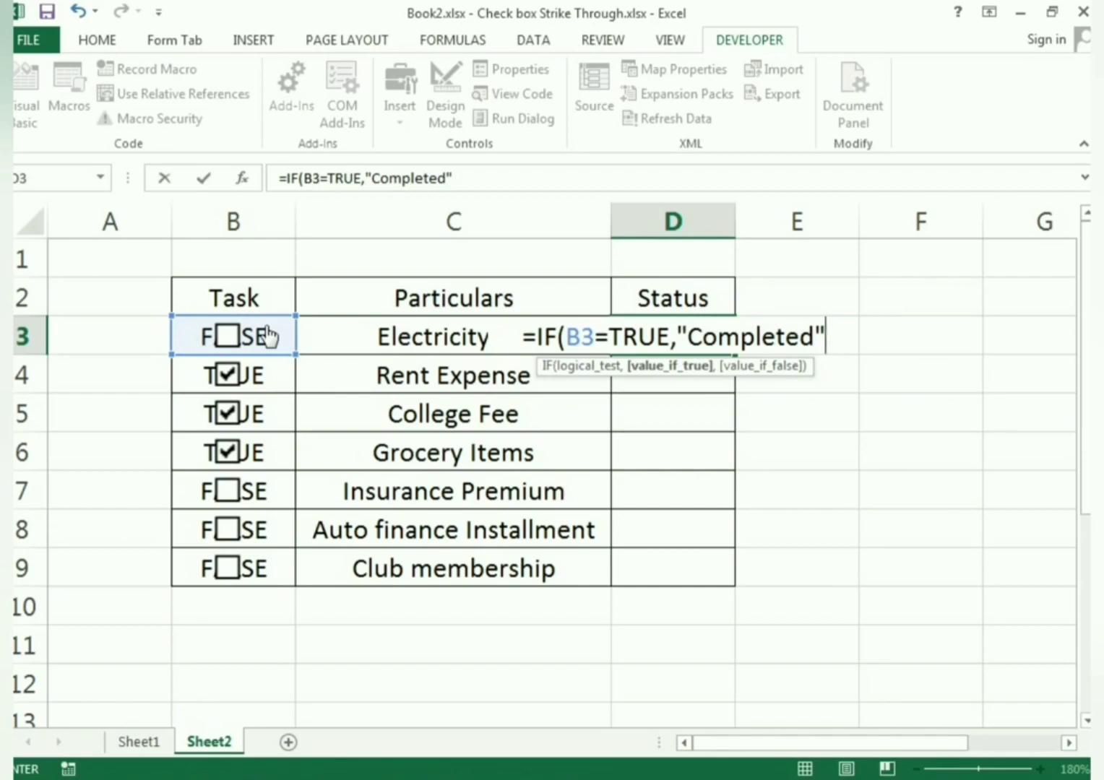
{"action": "type", "text": ","}
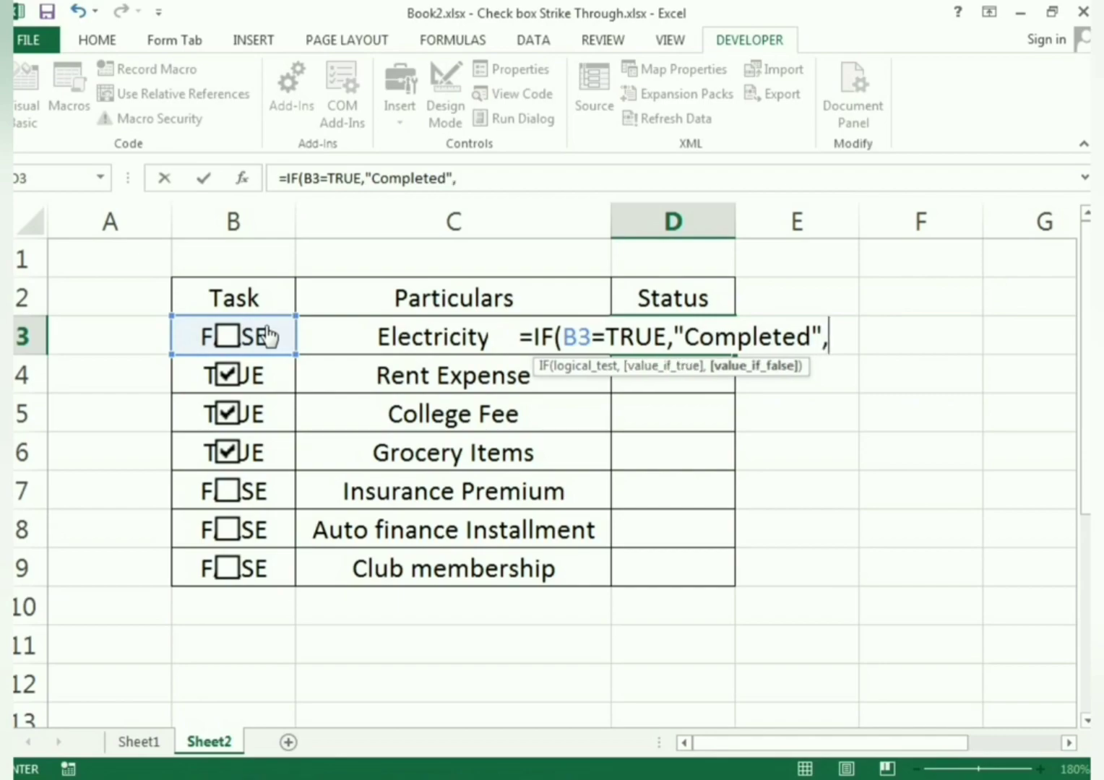
{"action": "type", "text": "\""}
{"action": "type", "text": "P"}
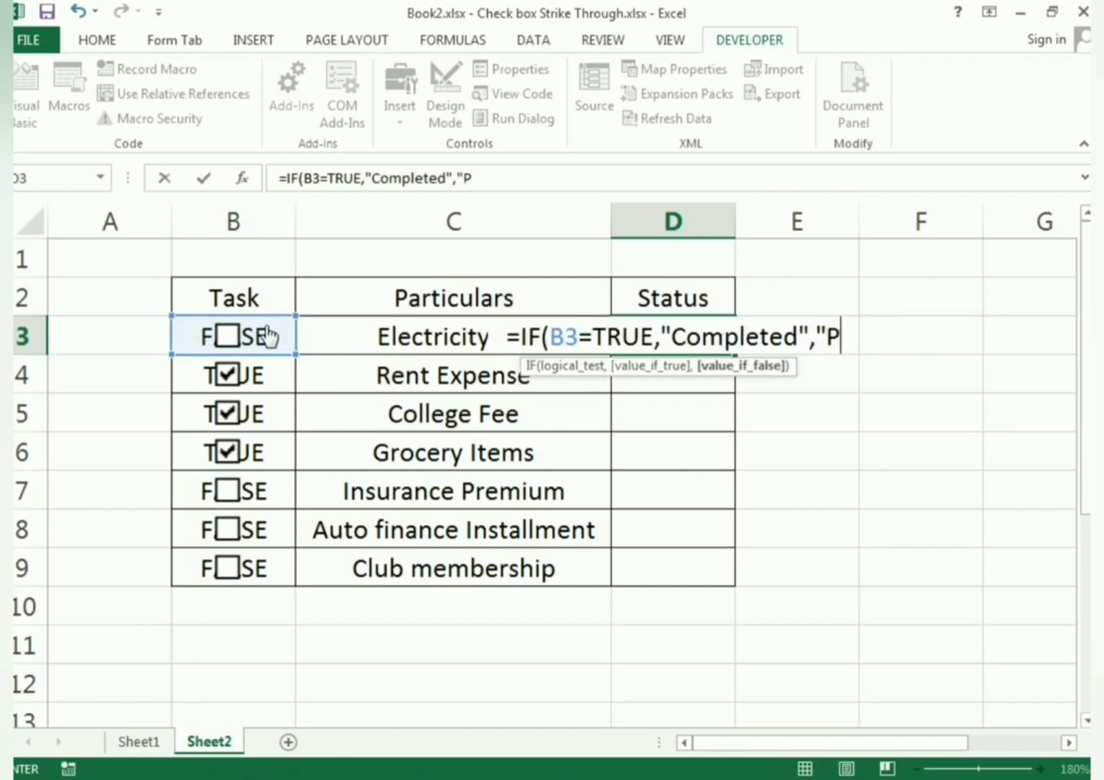
{"action": "type", "text": "ending\")"}
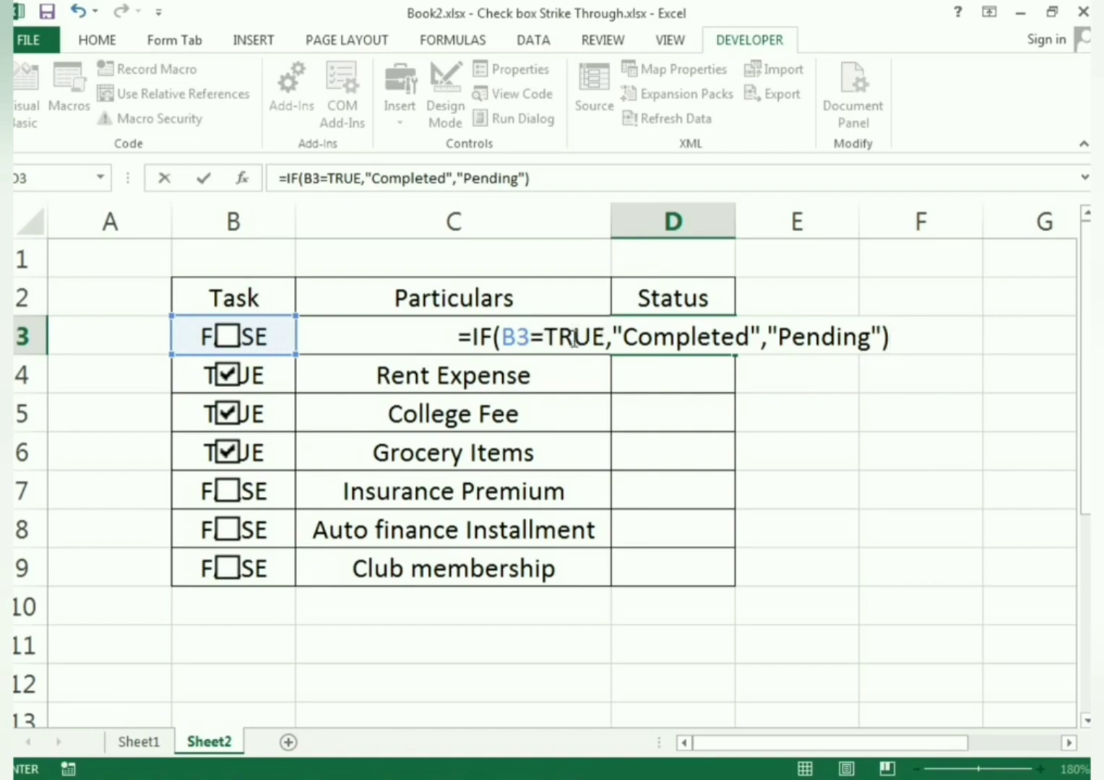
{"action": "key", "text": "Return"}
Tick the Electricity Bill checkbox to test the status formula, and autofit the width of column D
{"action": "left_click", "coordinate": [705, 341]}
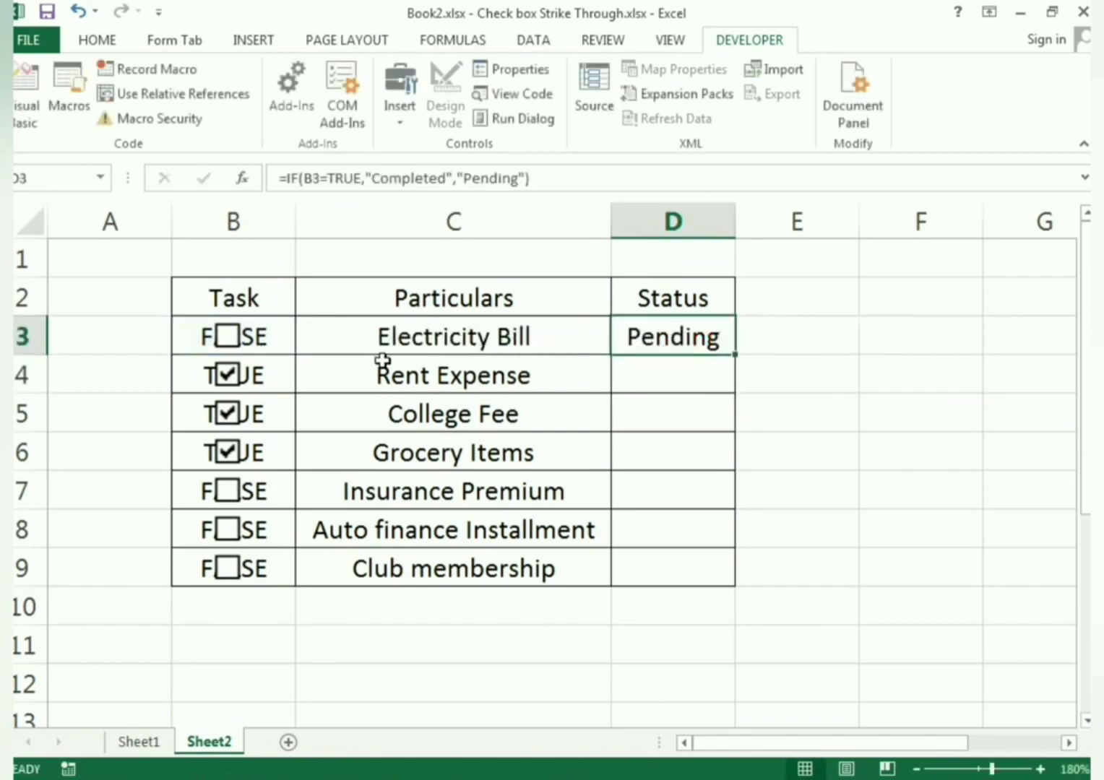
{"action": "left_click", "coordinate": [228, 336]}
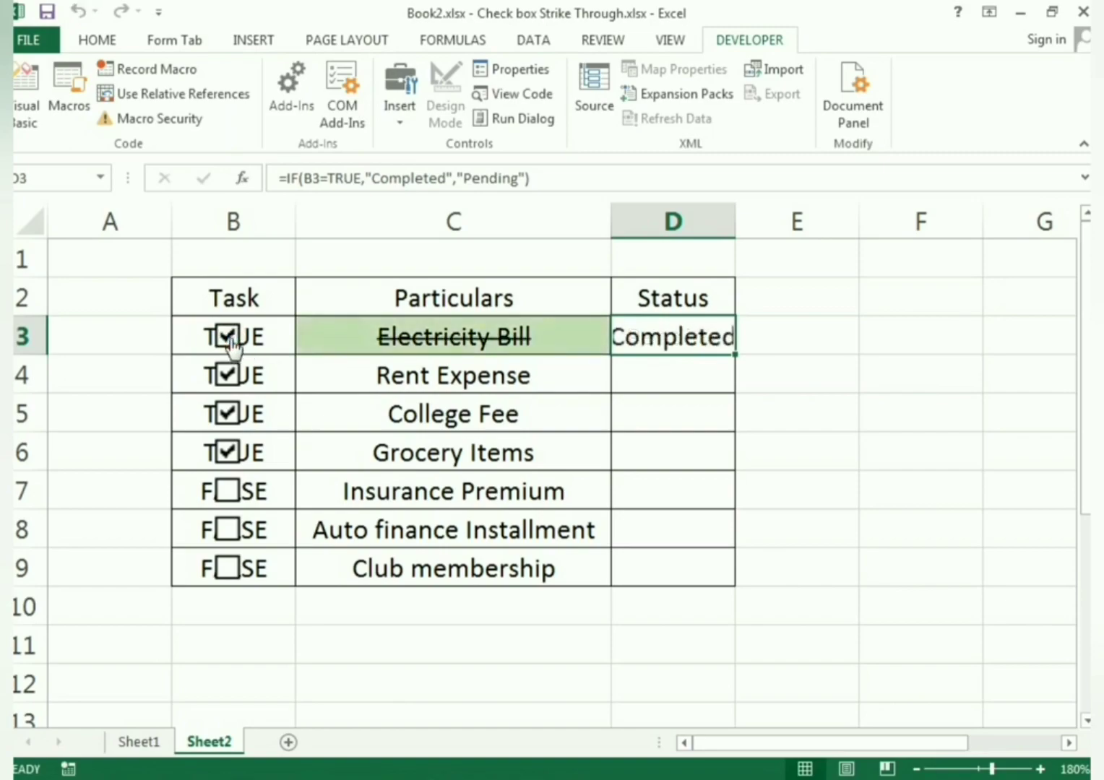
{"action": "double_click", "coordinate": [736, 229]}
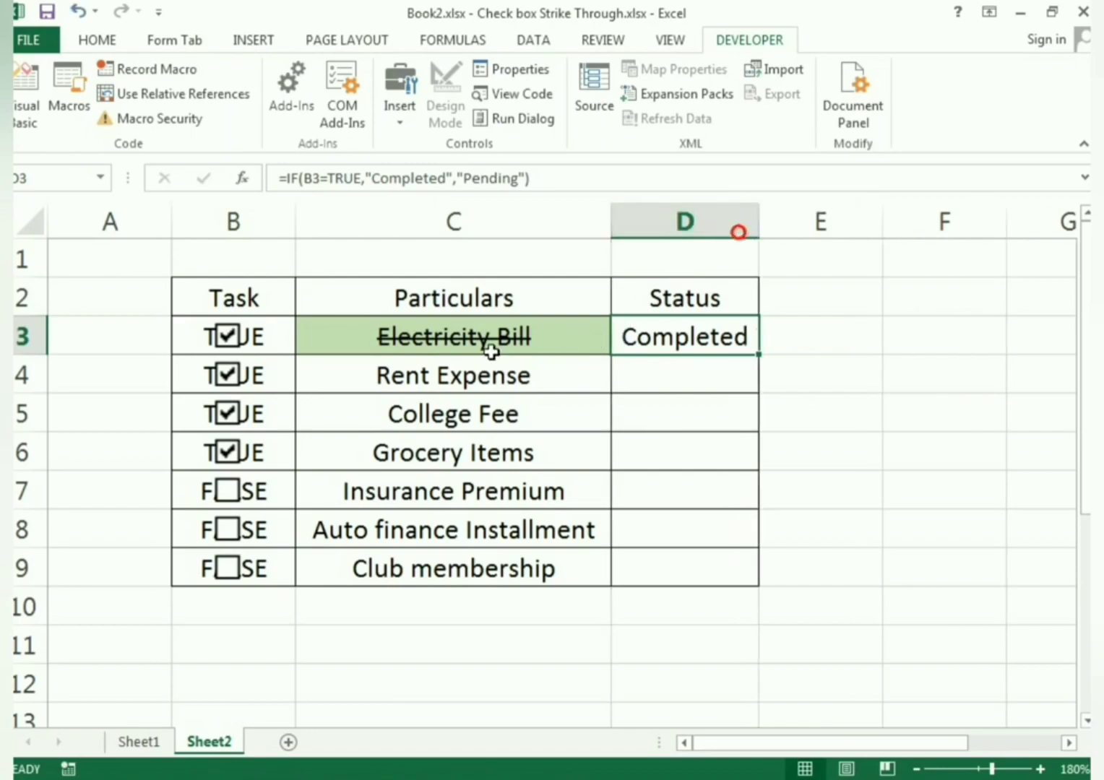
Clear the conditional formatting rules from the Particulars cells C3:C9
{"action": "left_click_drag", "start_coordinate": [529, 337], "coordinate": [530, 531]}
{"action": "left_click_drag", "start_coordinate": [502, 338], "coordinate": [557, 567]}
{"action": "left_click", "coordinate": [99, 42]}
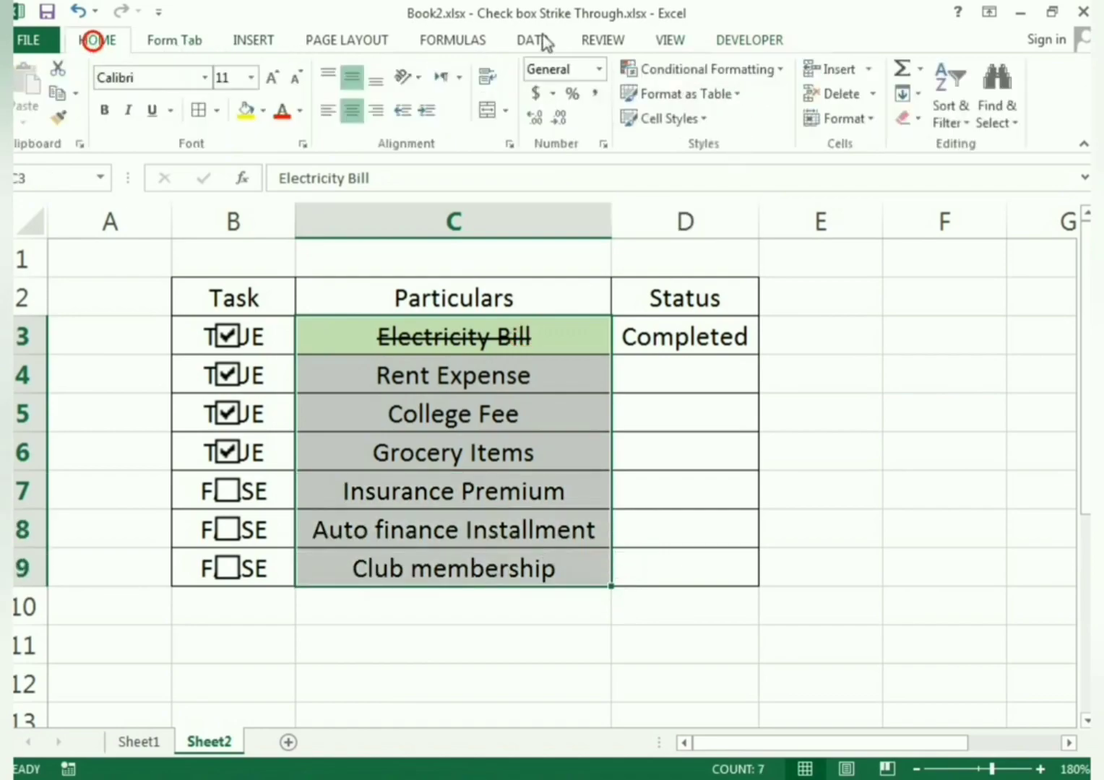
{"action": "left_click", "coordinate": [665, 69]}
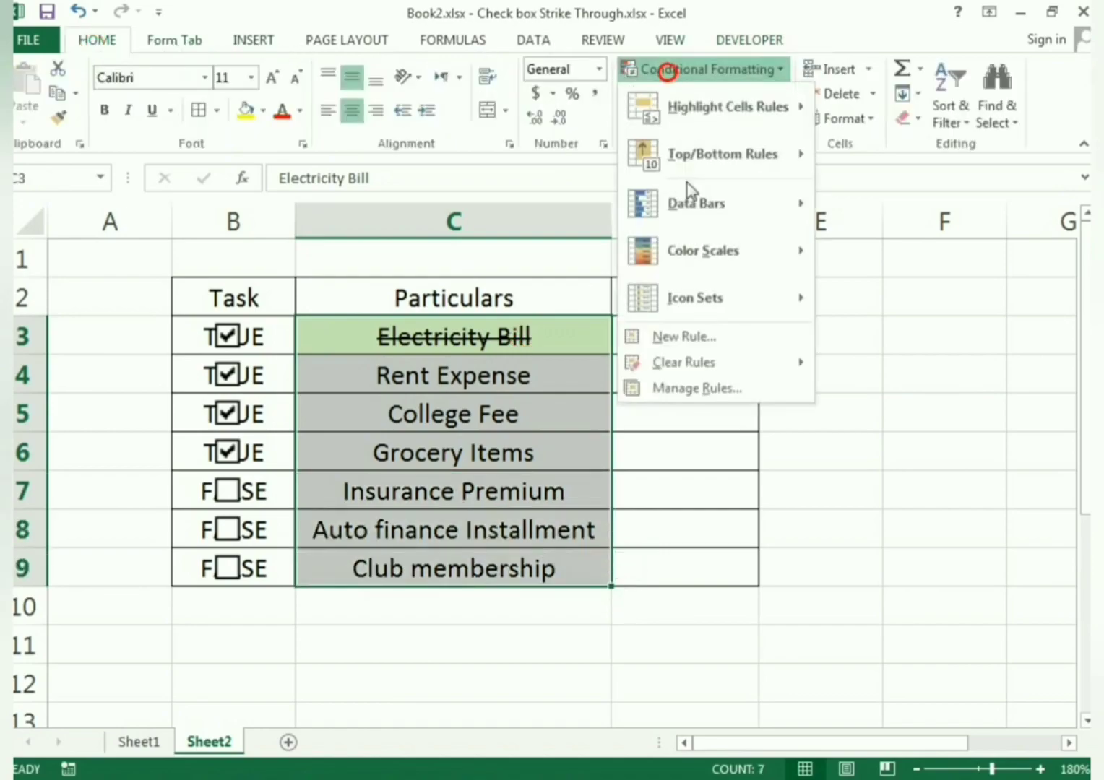
{"action": "left_click", "coordinate": [744, 361]}
{"action": "left_click", "coordinate": [843, 389]}
{"action": "left_click", "coordinate": [843, 391]}
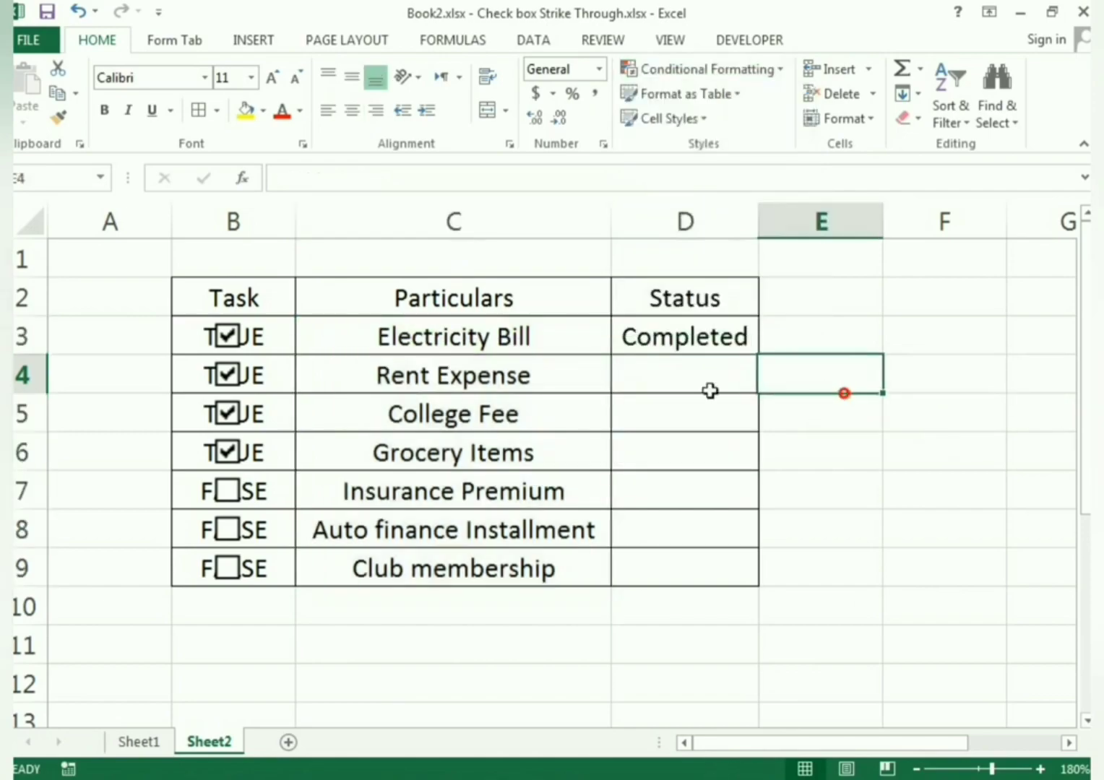
{"action": "left_click", "coordinate": [509, 369]}
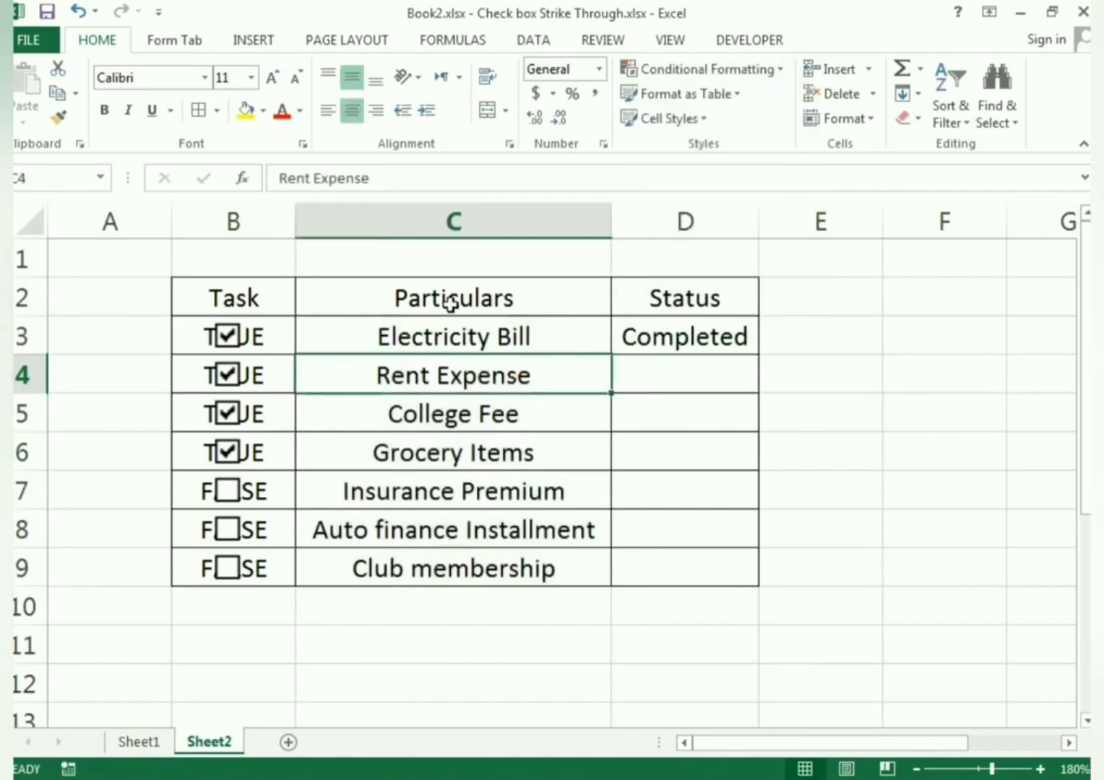
{"action": "left_click", "coordinate": [435, 332]}
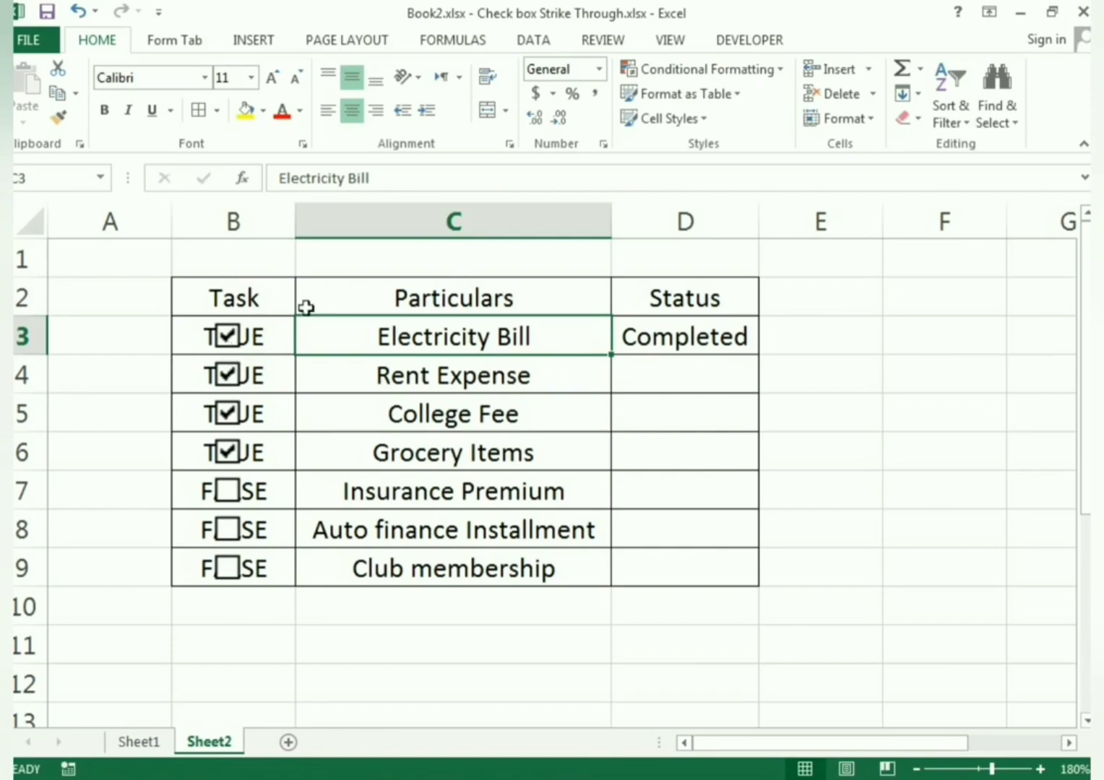
Fill the status formula from D3 down to D9 and test it by ticking Insurance Premium and clearing Rent Expense
{"action": "left_click", "coordinate": [654, 345]}
{"action": "left_click_drag", "start_coordinate": [762, 355], "coordinate": [795, 594]}
{"action": "left_click", "coordinate": [868, 567]}
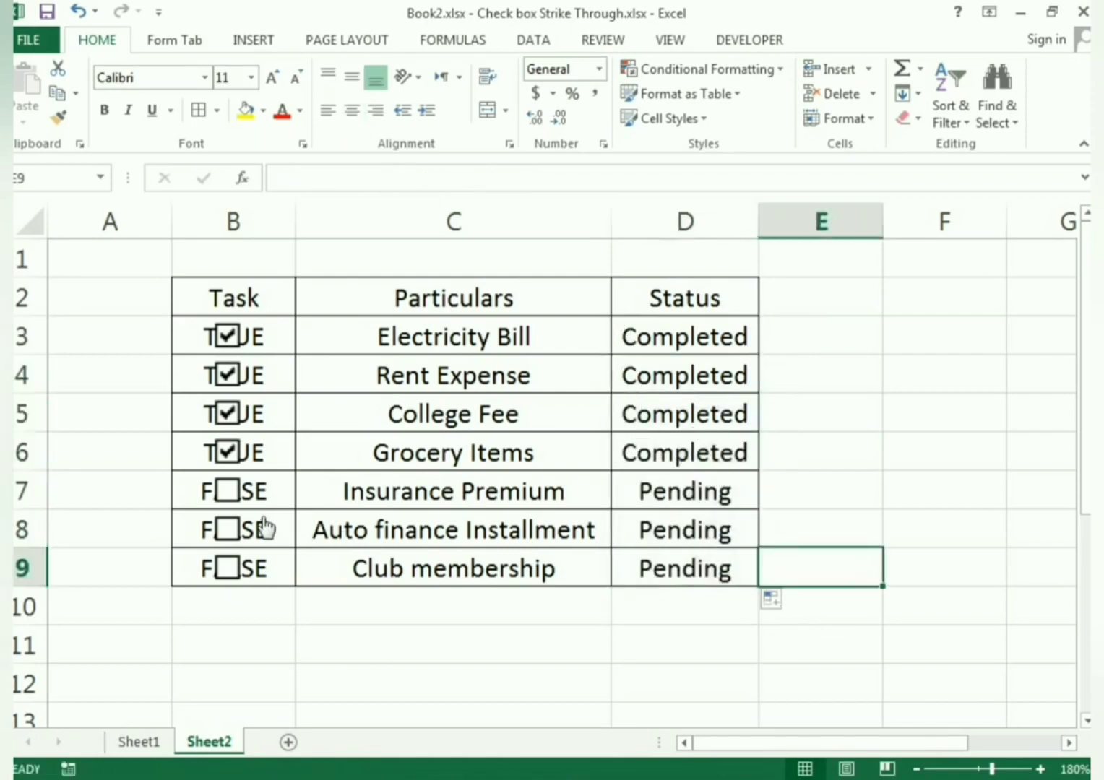
{"action": "left_click", "coordinate": [229, 491]}
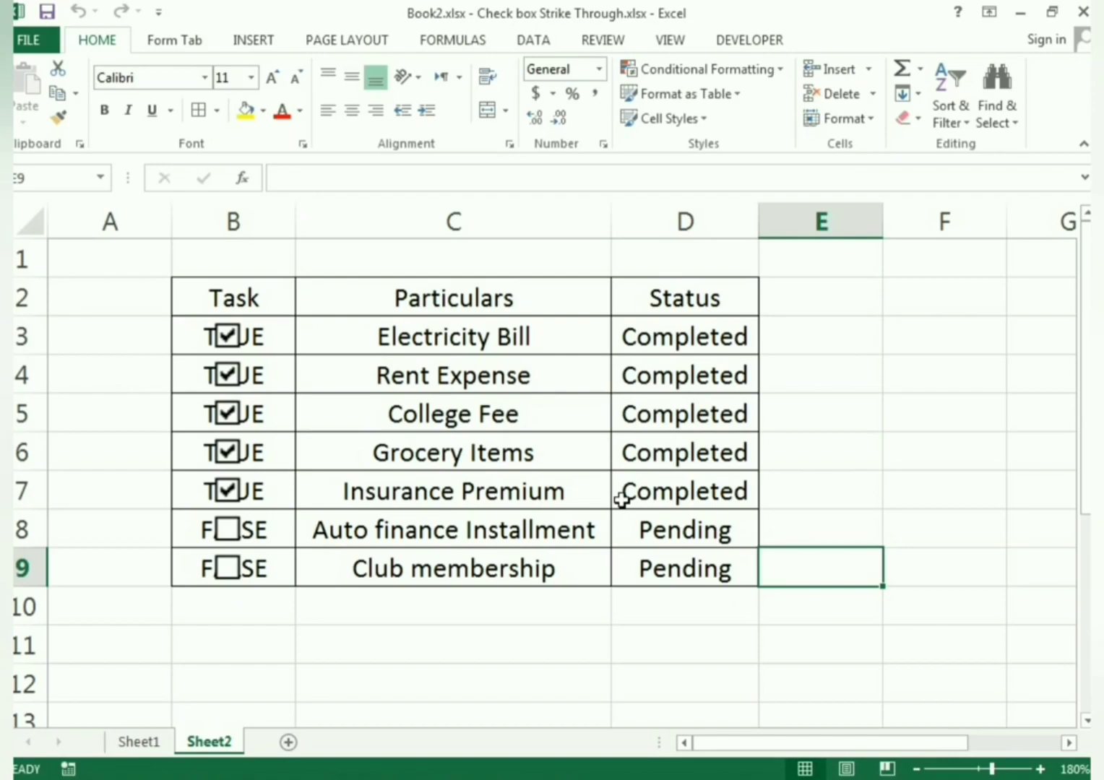
{"action": "left_click", "coordinate": [229, 375]}
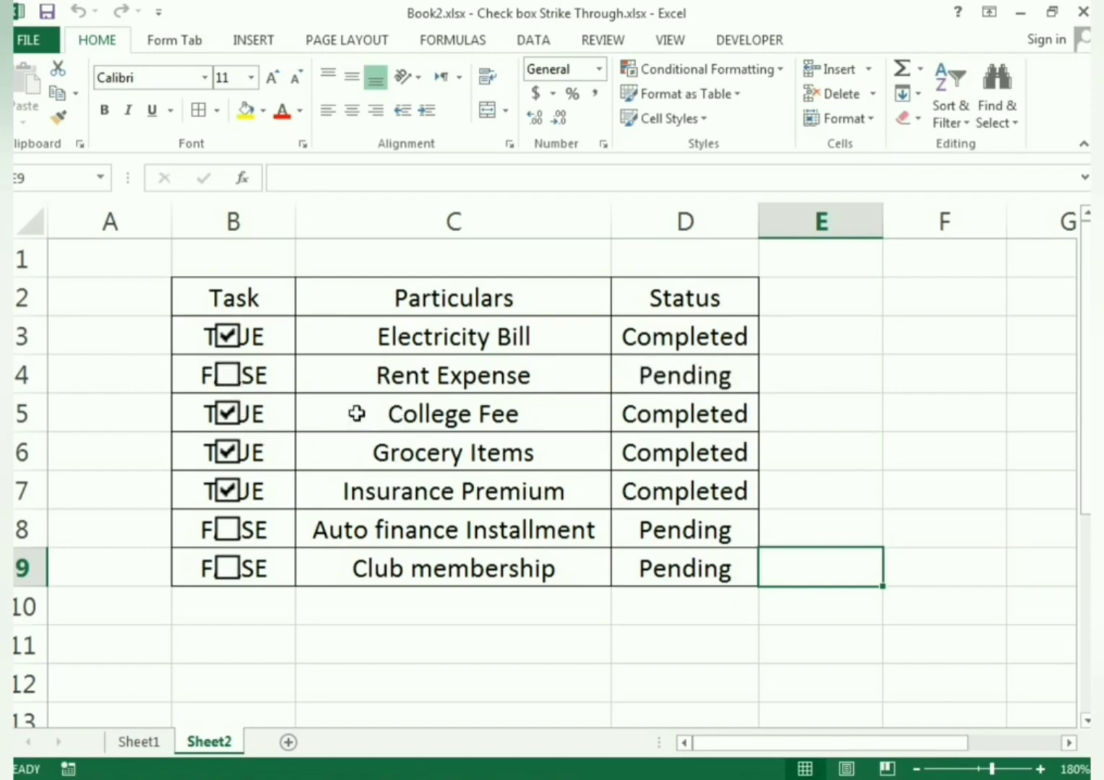
{"action": "left_click", "coordinate": [277, 341]}
{"action": "left_click_drag", "start_coordinate": [277, 341], "coordinate": [283, 554]}
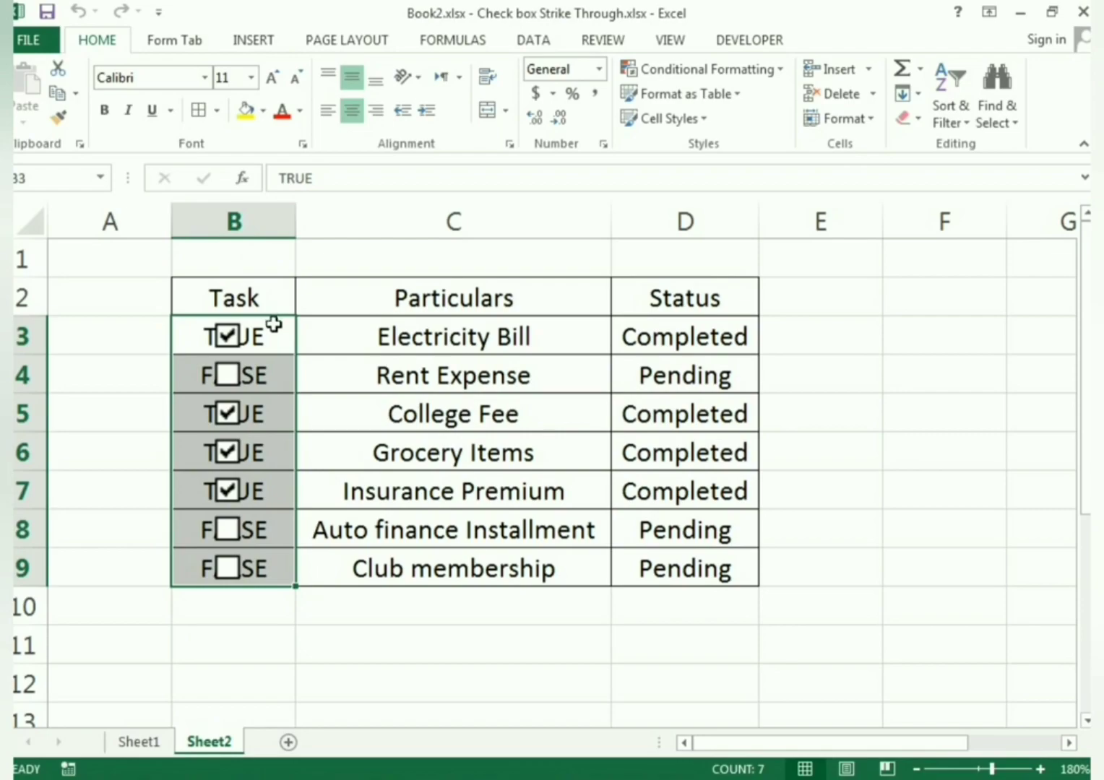
{"action": "left_click", "coordinate": [418, 614]}
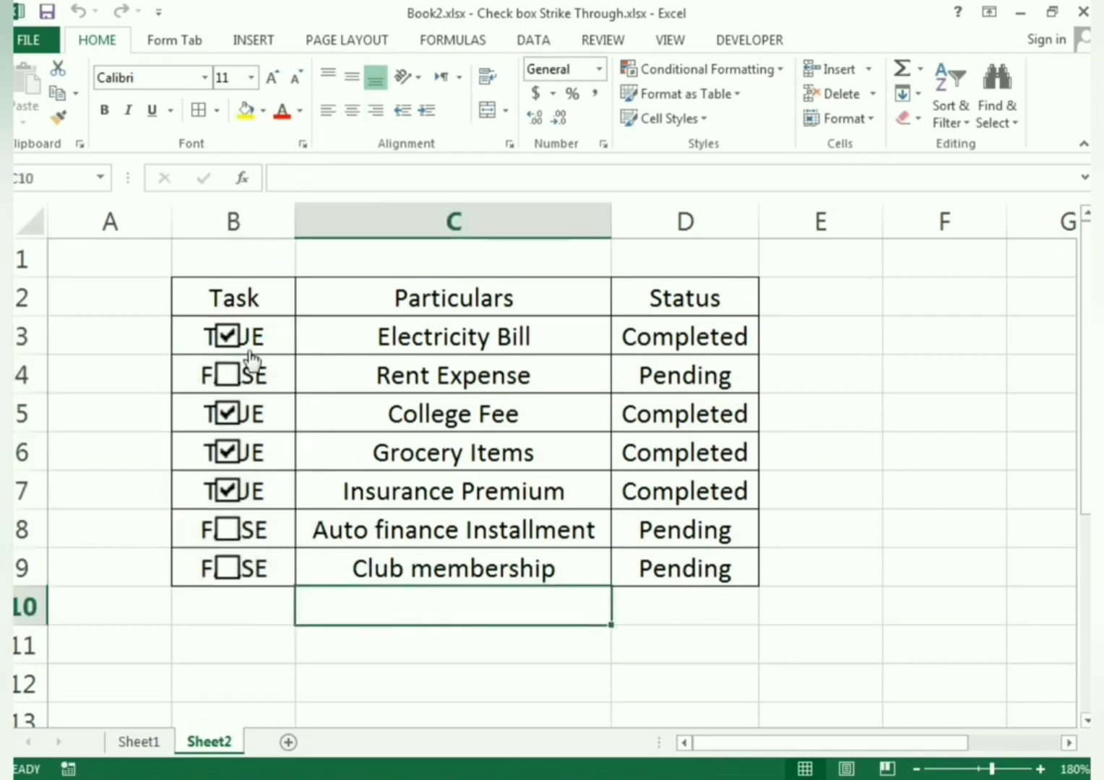
Set the font colour of the linked cells B3:B9 to white to hide the TRUE and FALSE text
{"action": "left_click", "coordinate": [278, 336]}
{"action": "left_click_drag", "start_coordinate": [279, 376], "coordinate": [283, 561]}
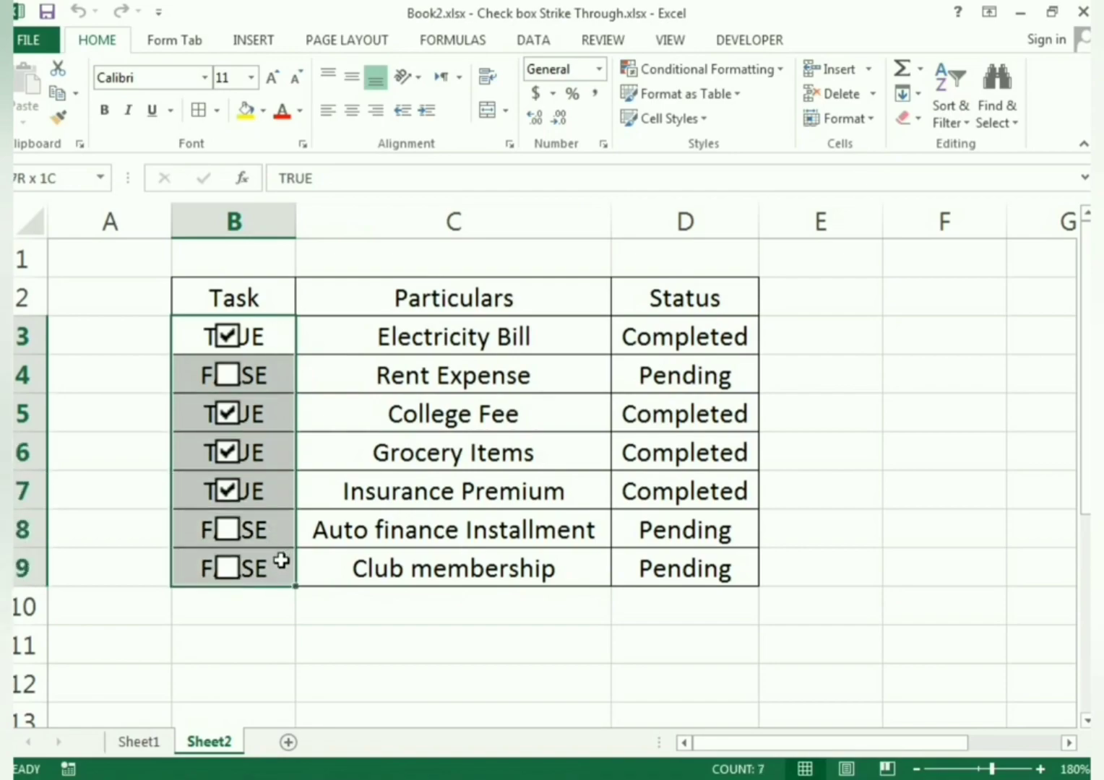
{"action": "left_click", "coordinate": [101, 45]}
{"action": "left_click", "coordinate": [299, 112]}
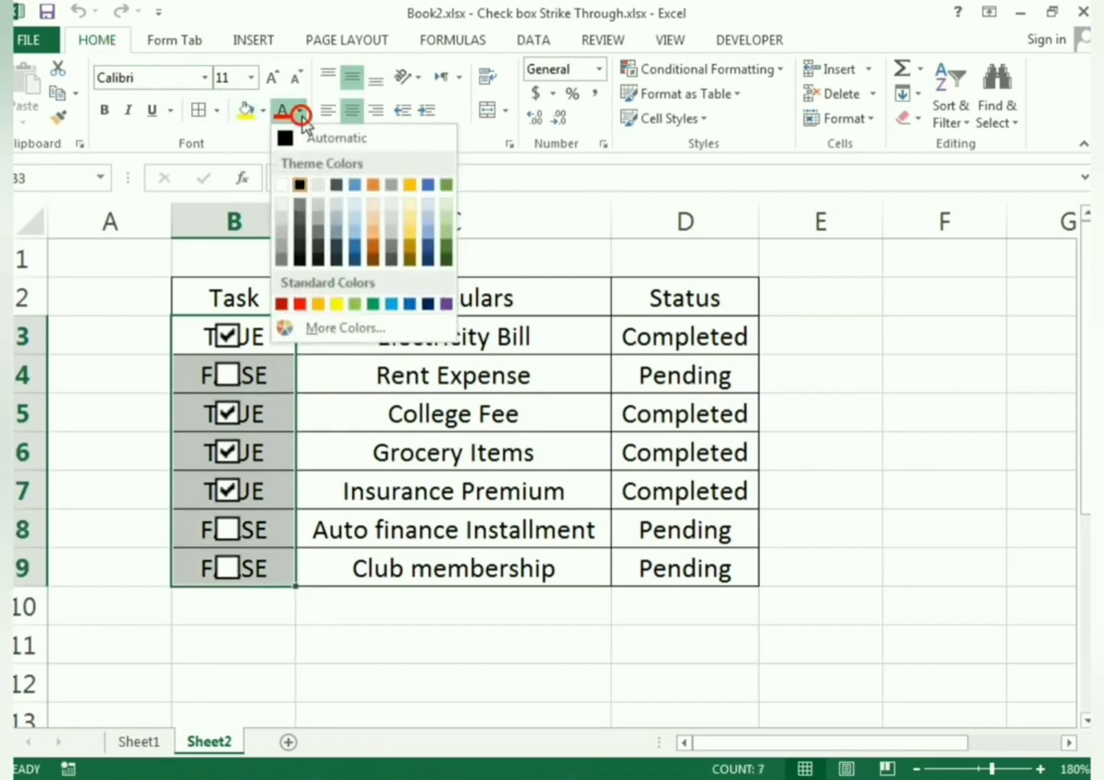
{"action": "left_click", "coordinate": [281, 187]}
{"action": "left_click", "coordinate": [337, 645]}
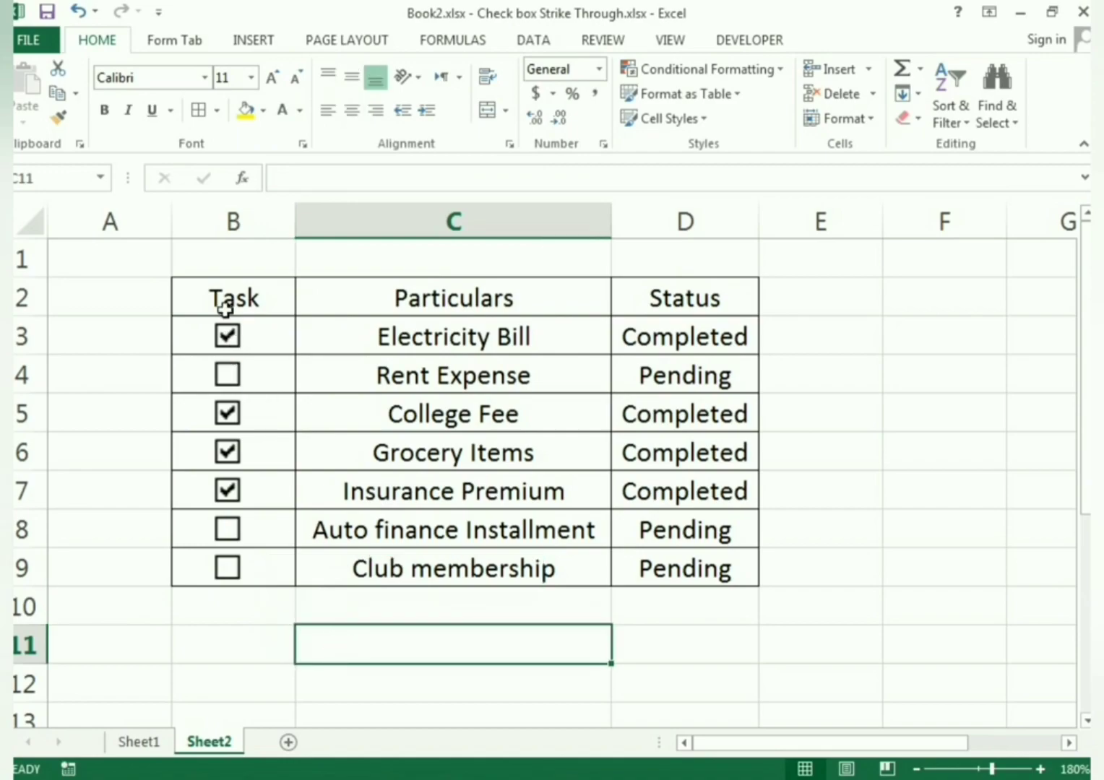
{"action": "left_click", "coordinate": [504, 700]}
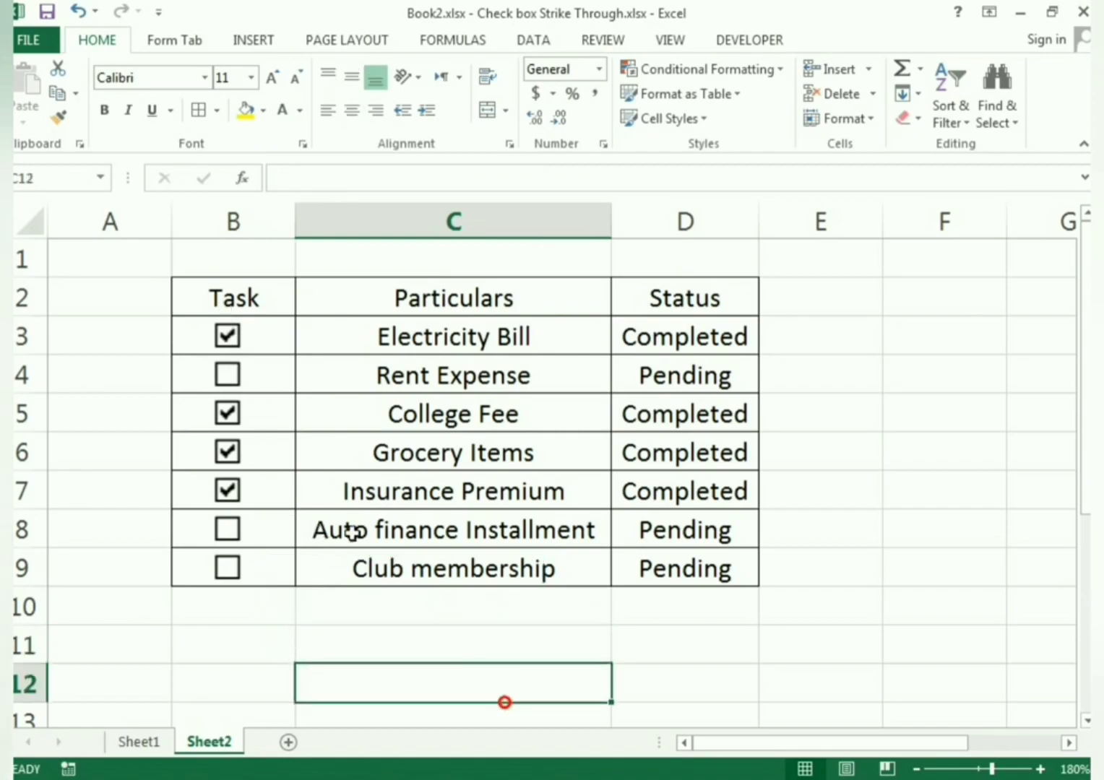
Test the status formula by ticking and clearing Rent Expense, and clearing and re-ticking College Fee
{"action": "left_click", "coordinate": [227, 376]}
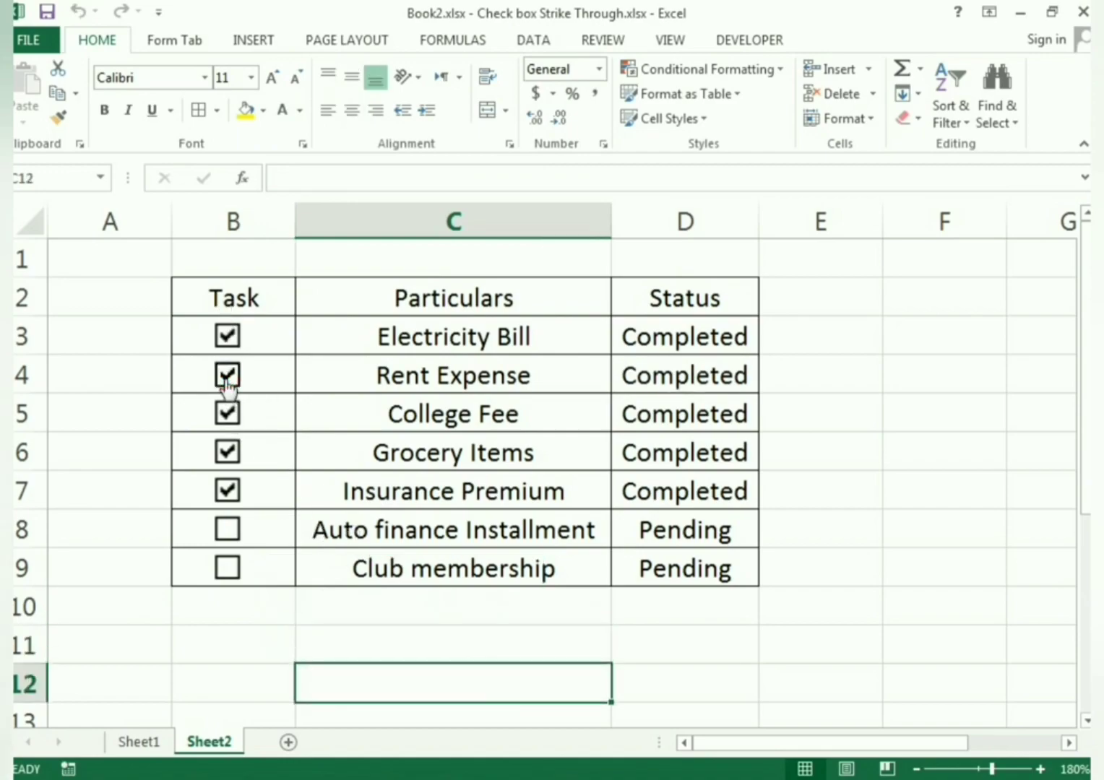
{"action": "left_click", "coordinate": [227, 377]}
{"action": "left_click", "coordinate": [229, 417]}
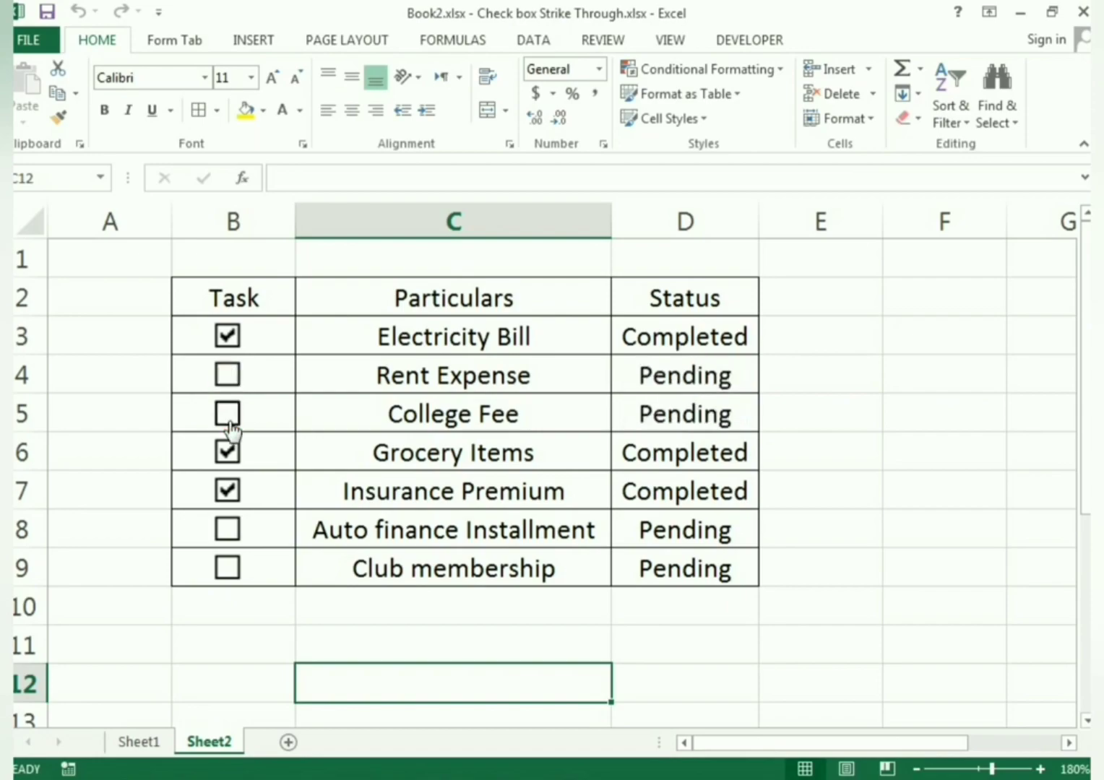
{"action": "left_click", "coordinate": [228, 419]}
{"action": "left_click", "coordinate": [825, 443]}
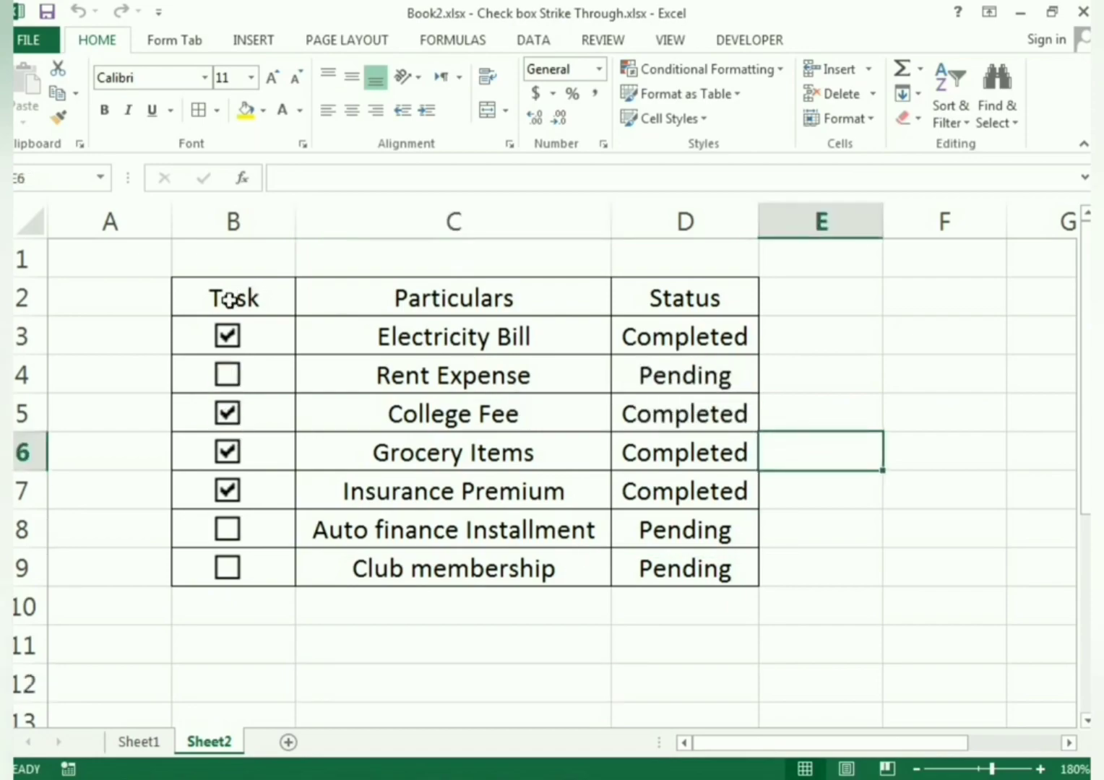
Fill the header cells B2:D2 with the standard light blue colour
{"action": "left_click_drag", "start_coordinate": [229, 303], "coordinate": [636, 298]}
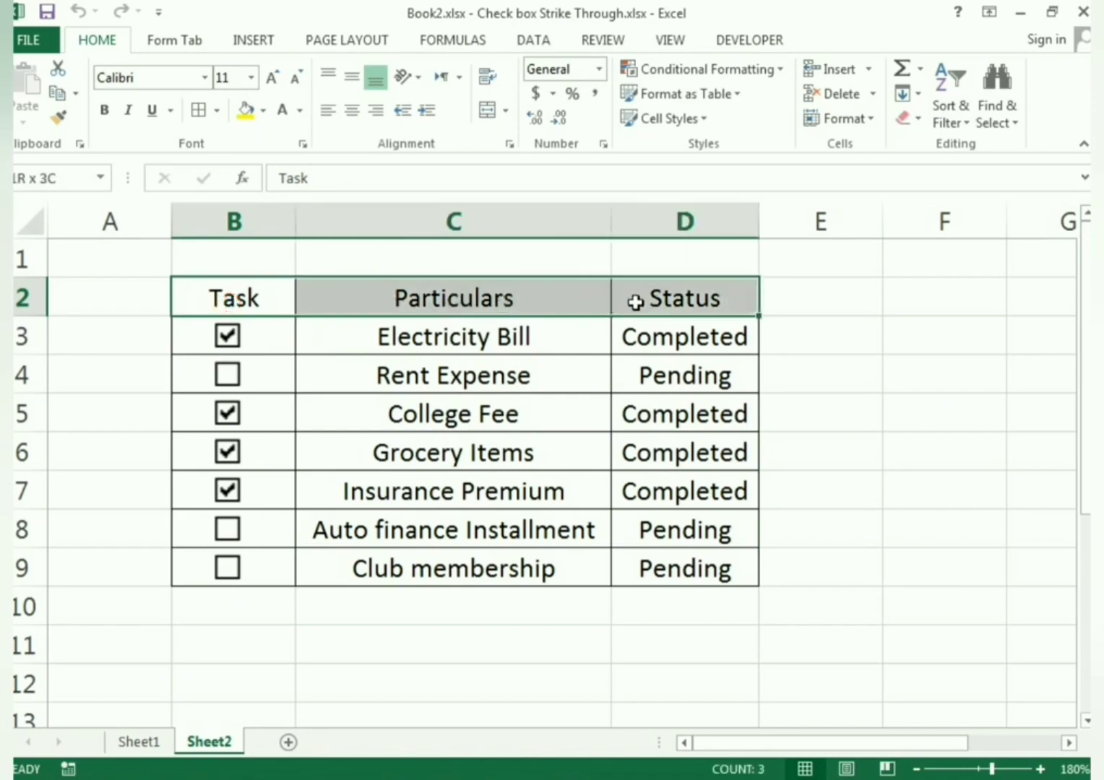
{"action": "left_click", "coordinate": [263, 110]}
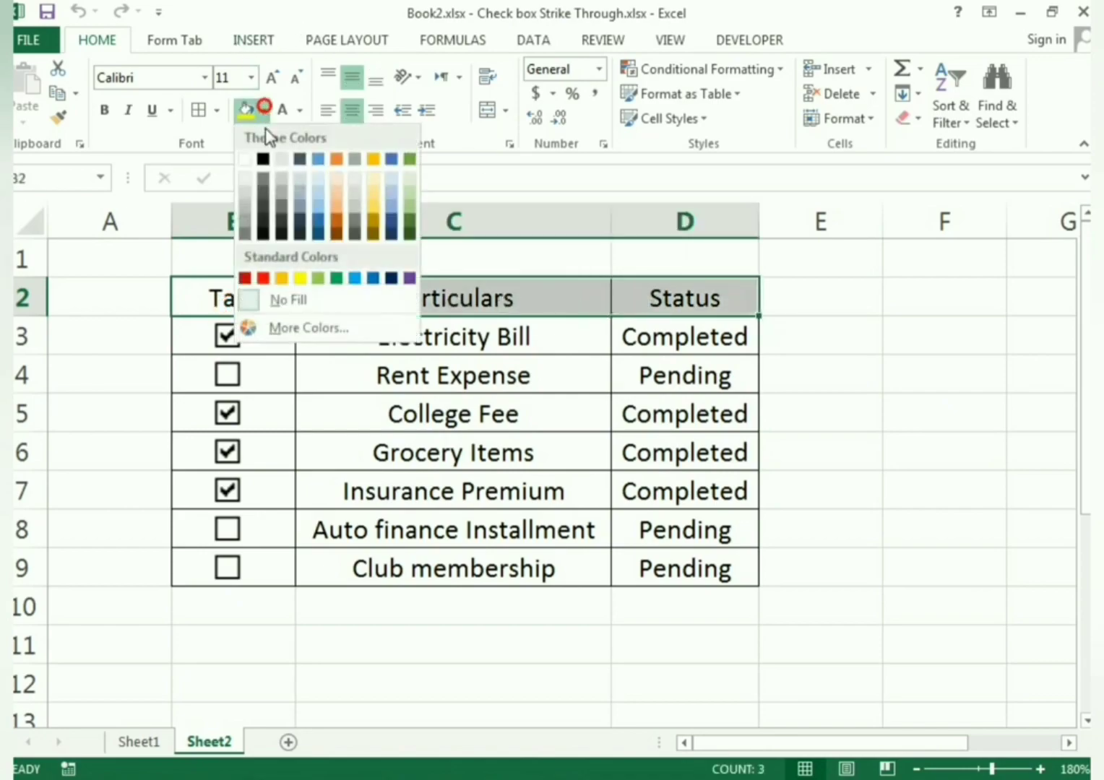
{"action": "left_click", "coordinate": [355, 279]}
{"action": "left_click", "coordinate": [843, 444]}
{"action": "left_click", "coordinate": [148, 269]}
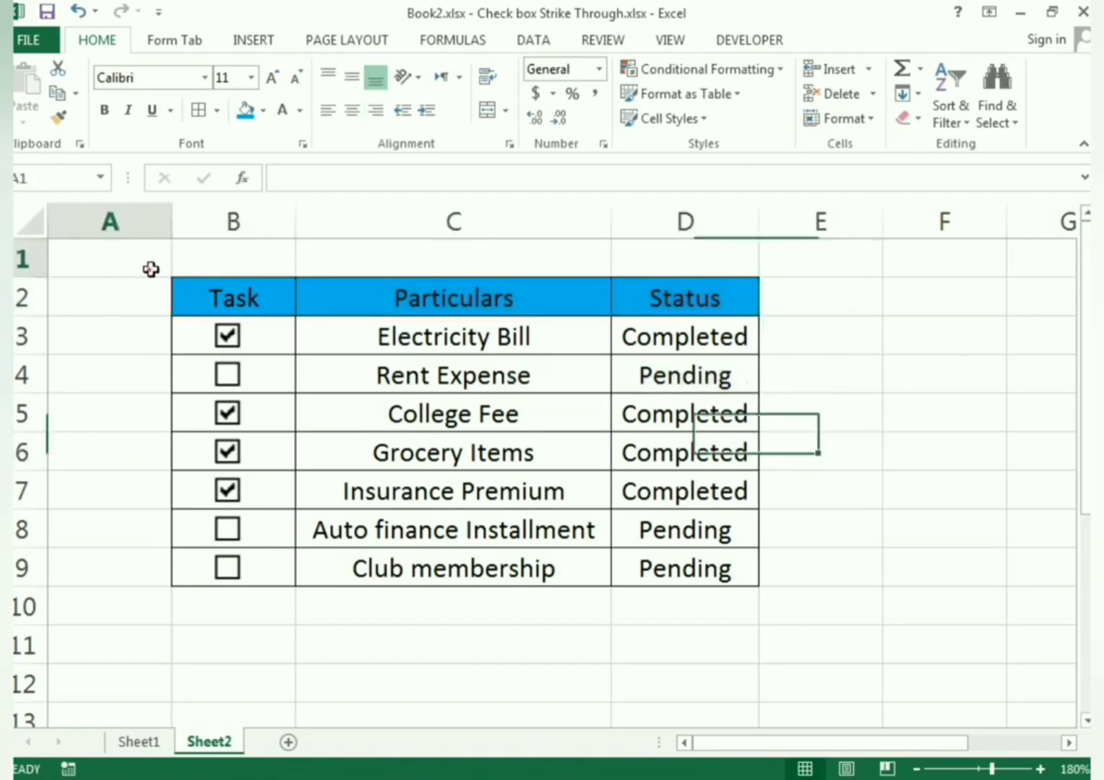
Put a thick outside border around the task table B2:D9
{"action": "left_click_drag", "start_coordinate": [236, 291], "coordinate": [755, 567]}
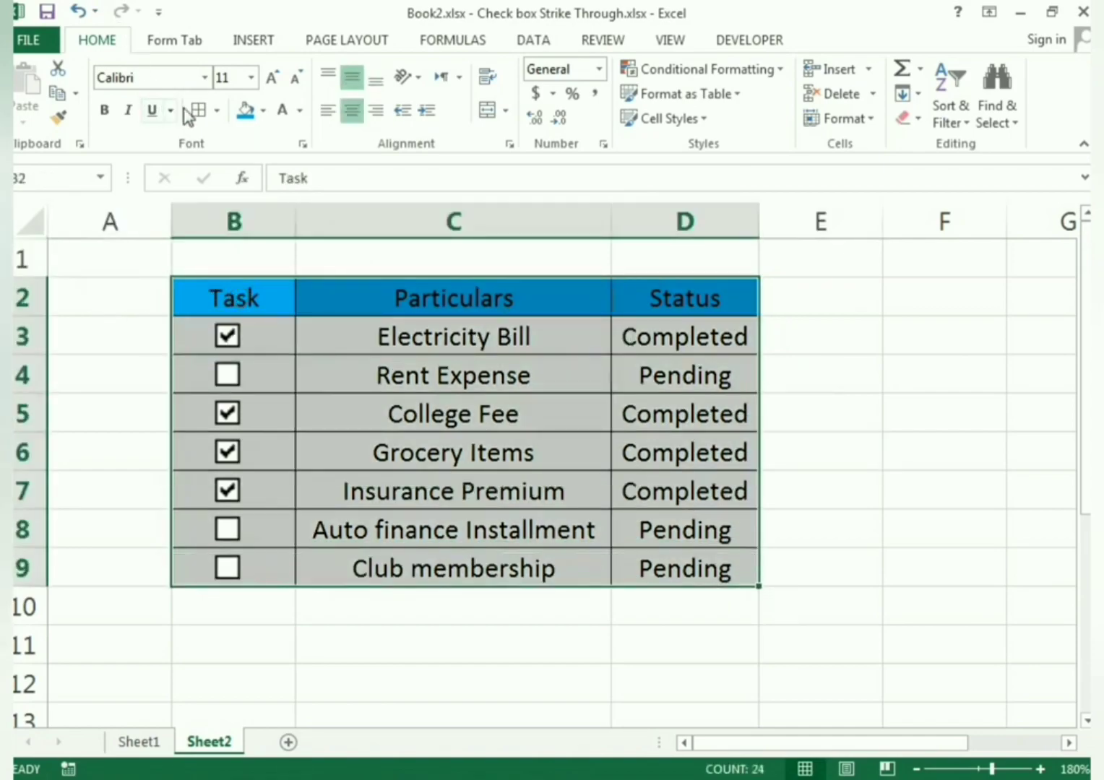
{"action": "left_click", "coordinate": [216, 112]}
{"action": "left_click", "coordinate": [252, 348]}
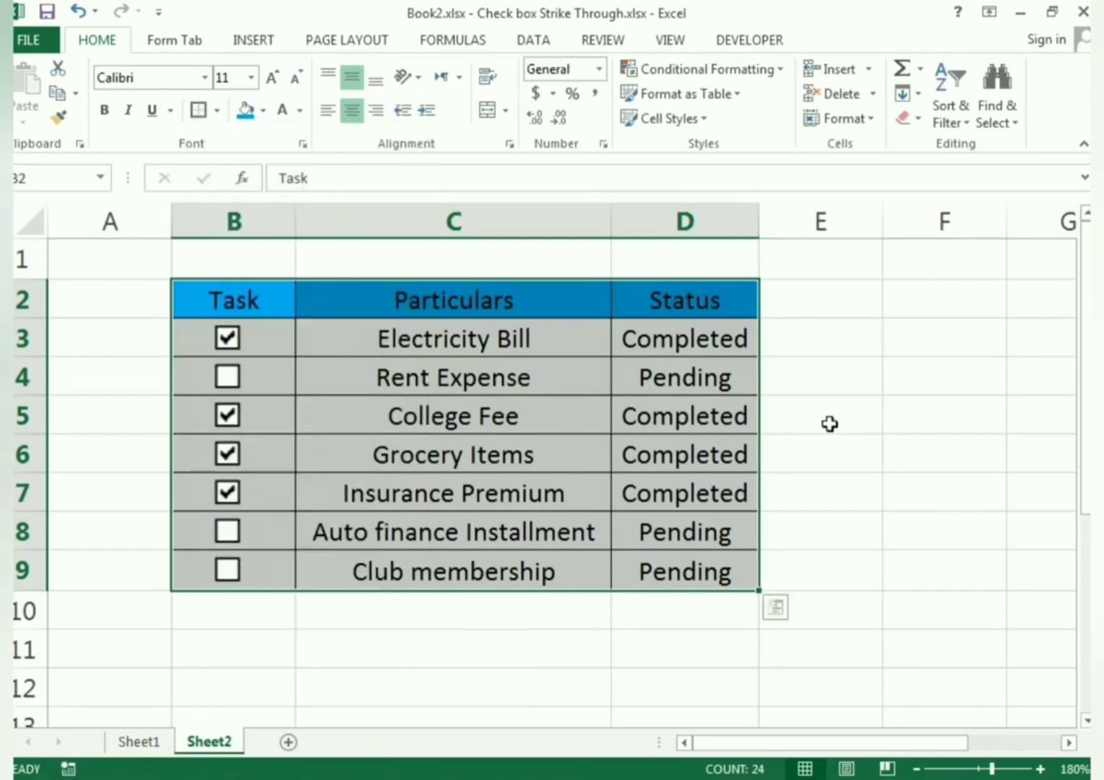
{"action": "left_click", "coordinate": [830, 424]}
{"action": "left_click", "coordinate": [890, 545]}
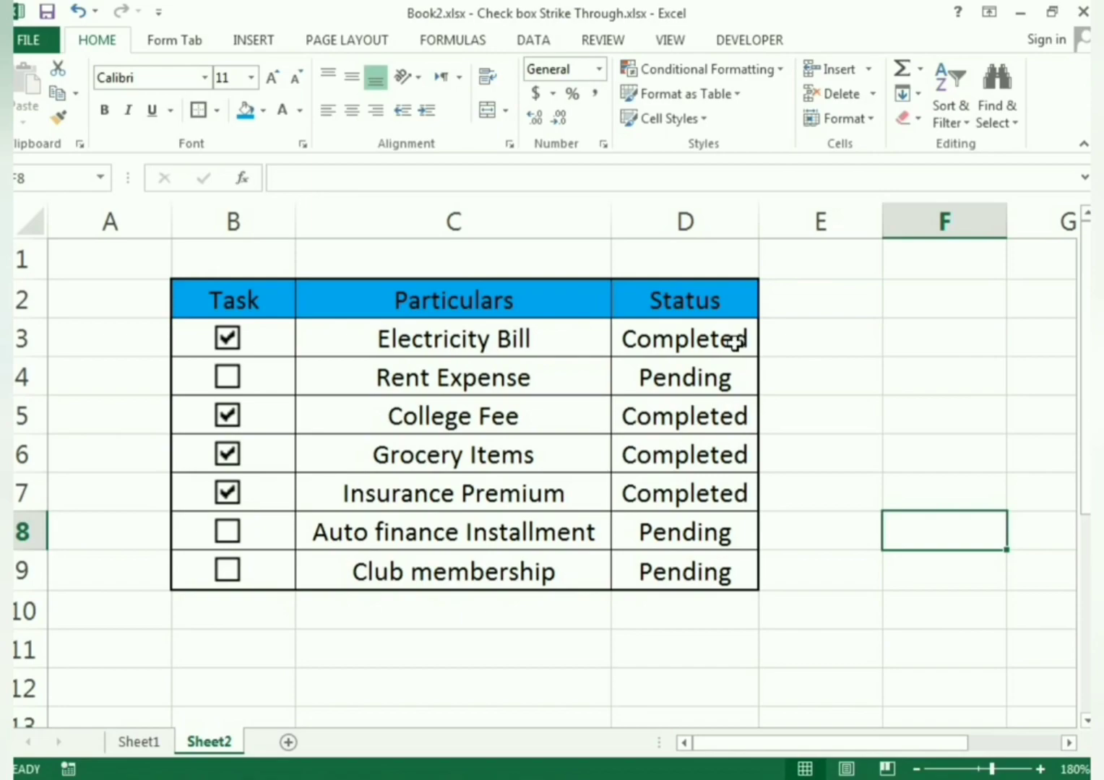
Tick the Rent Expense checkbox and clear College Fee, Grocery Items and Insurance Premium
{"action": "left_click", "coordinate": [228, 376]}
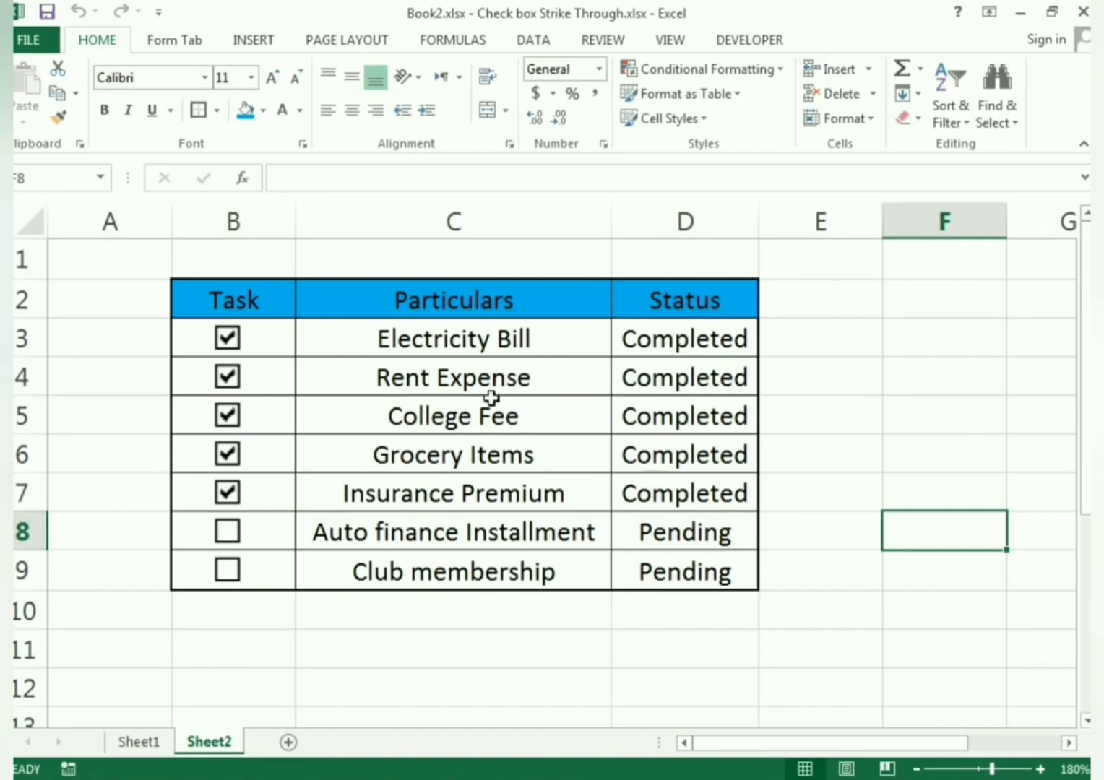
{"action": "left_click", "coordinate": [226, 416]}
{"action": "left_click", "coordinate": [226, 454]}
{"action": "left_click", "coordinate": [225, 491]}
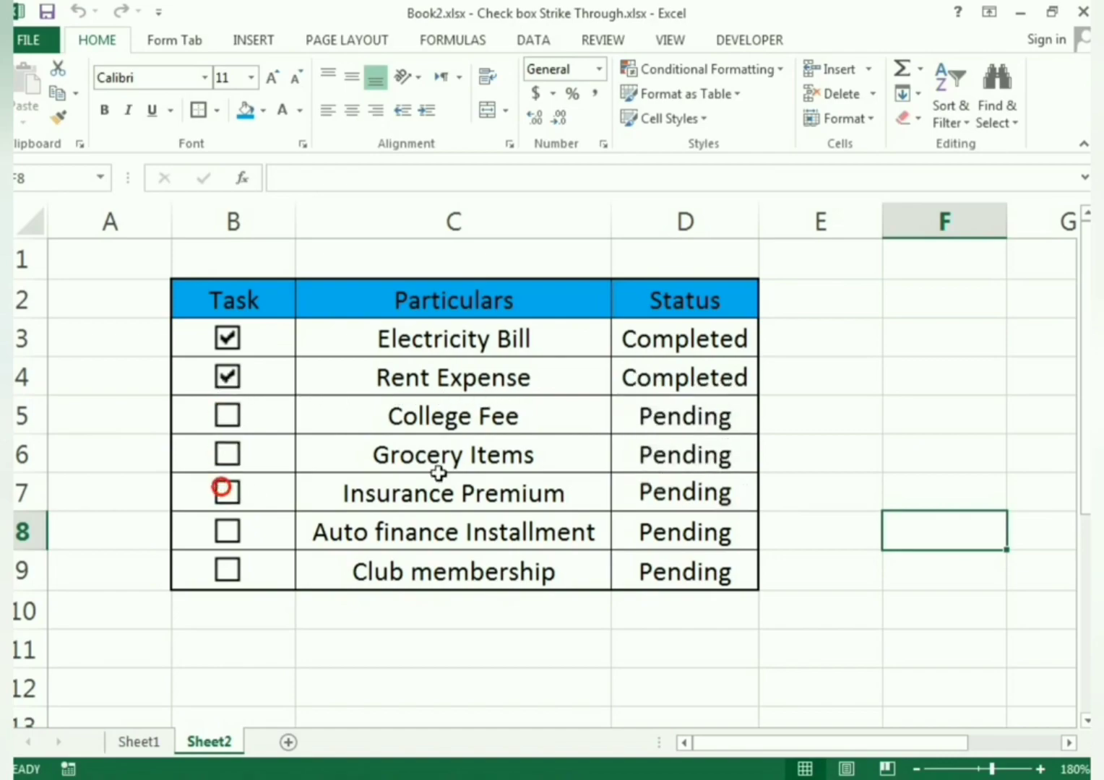
{"action": "left_click", "coordinate": [949, 404]}
Start a new conditional formatting rule for C3:C9 that uses a formula to determine which cells to format
{"action": "left_click", "coordinate": [449, 332]}
{"action": "left_click_drag", "start_coordinate": [449, 338], "coordinate": [456, 562]}
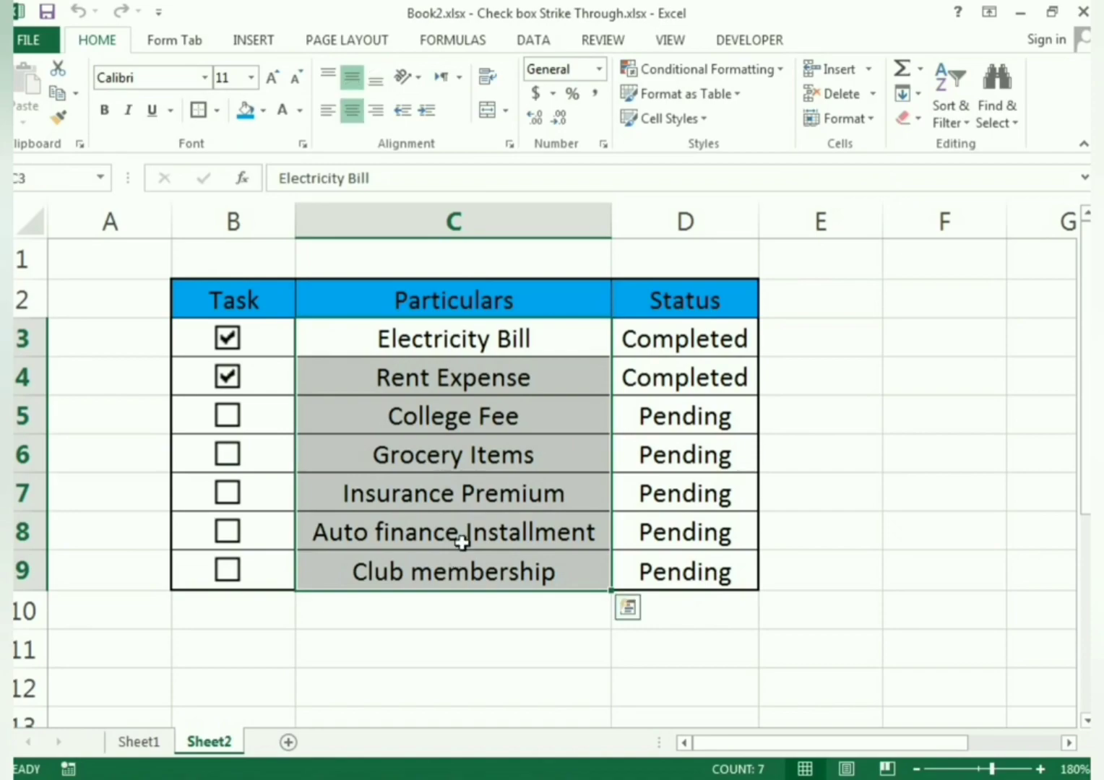
{"action": "left_click_drag", "start_coordinate": [452, 338], "coordinate": [462, 557]}
{"action": "left_click", "coordinate": [670, 72]}
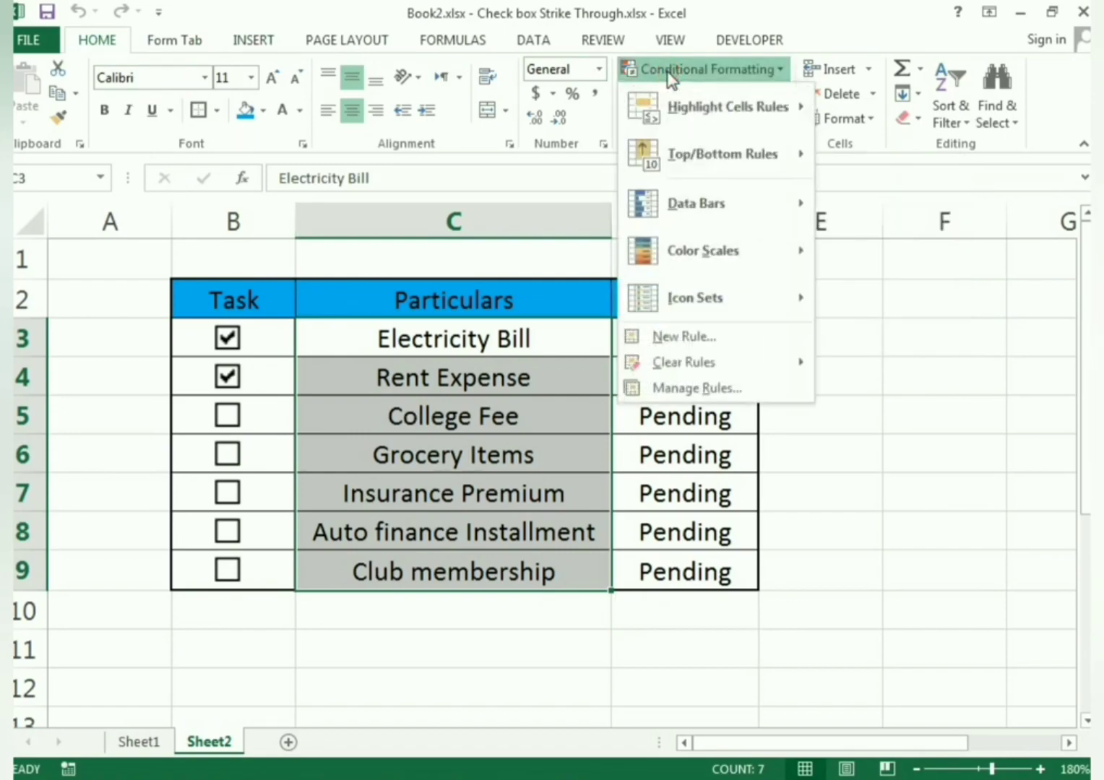
{"action": "left_click", "coordinate": [677, 337]}
{"action": "left_click_drag", "start_coordinate": [621, 210], "coordinate": [489, 421]}
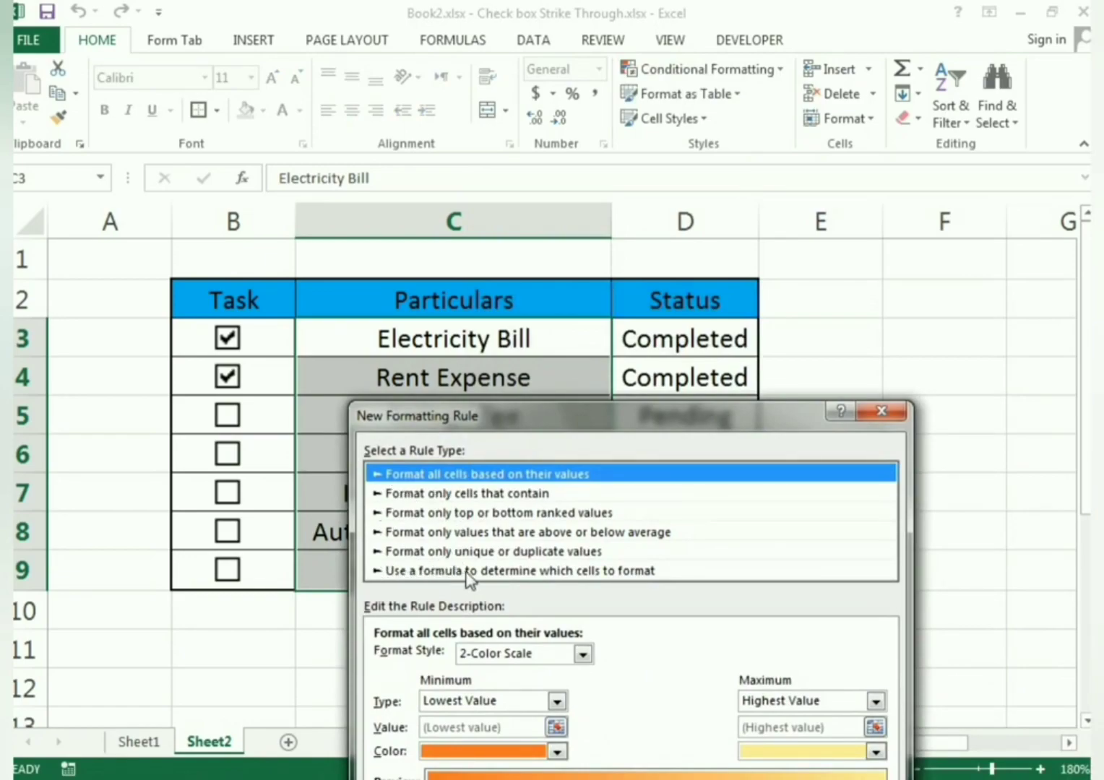
{"action": "left_click", "coordinate": [563, 571]}
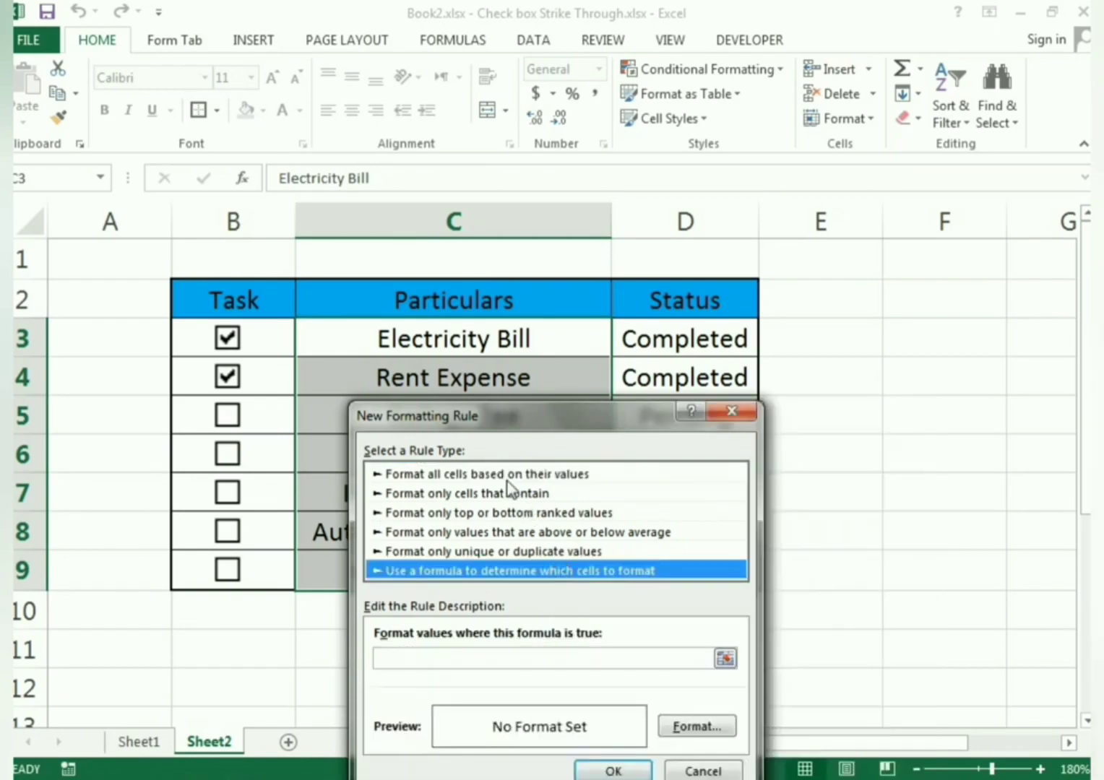
{"action": "left_click_drag", "start_coordinate": [477, 422], "coordinate": [146, 116]}
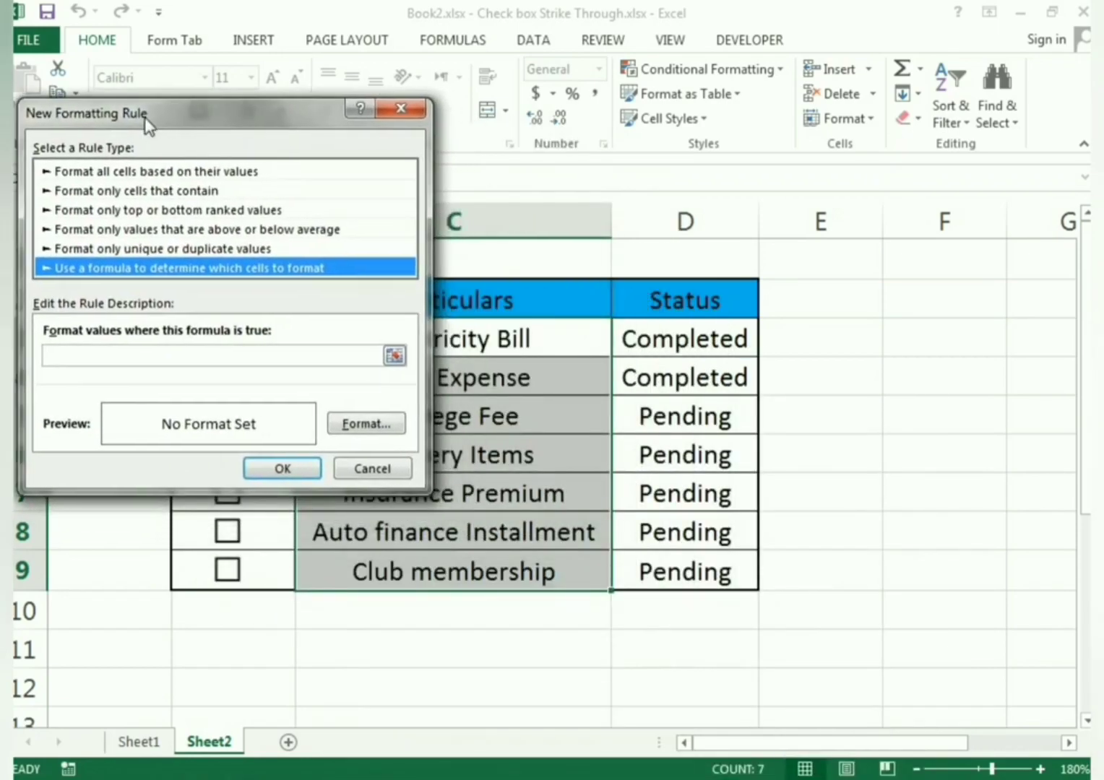
Set the formatting rule's condition to =$D3="Completed"
{"action": "left_click", "coordinate": [95, 358]}
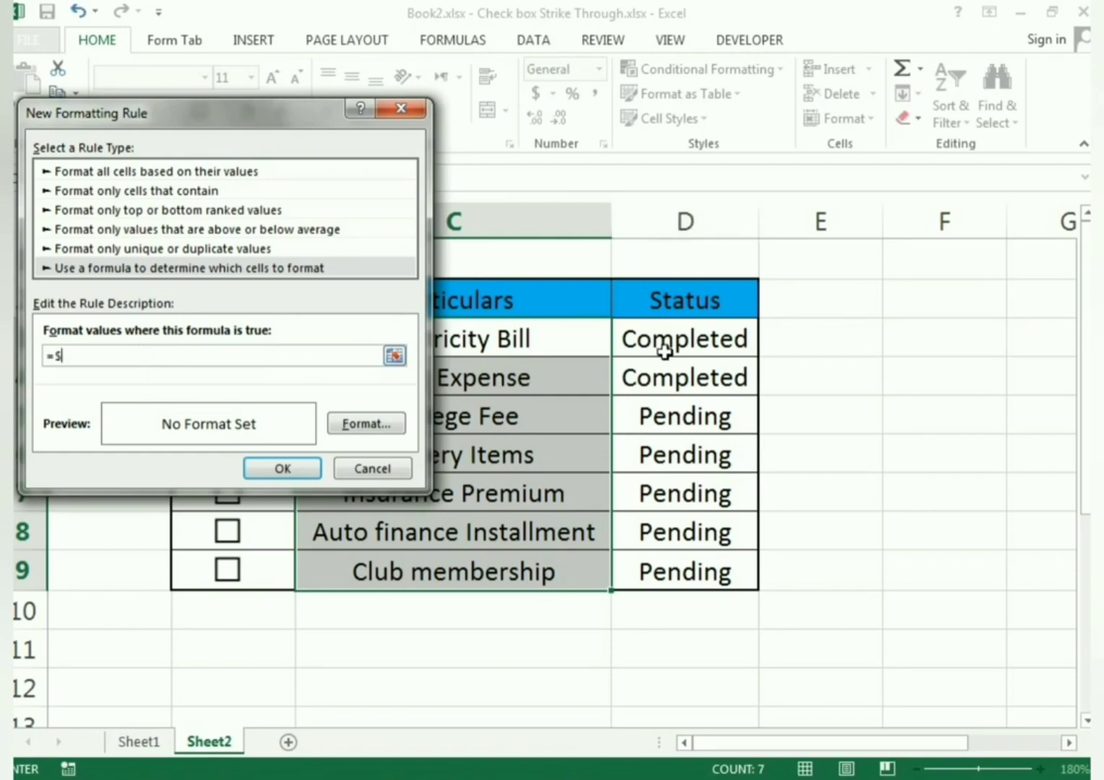
{"action": "left_click_drag", "start_coordinate": [246, 122], "coordinate": [477, 486]}
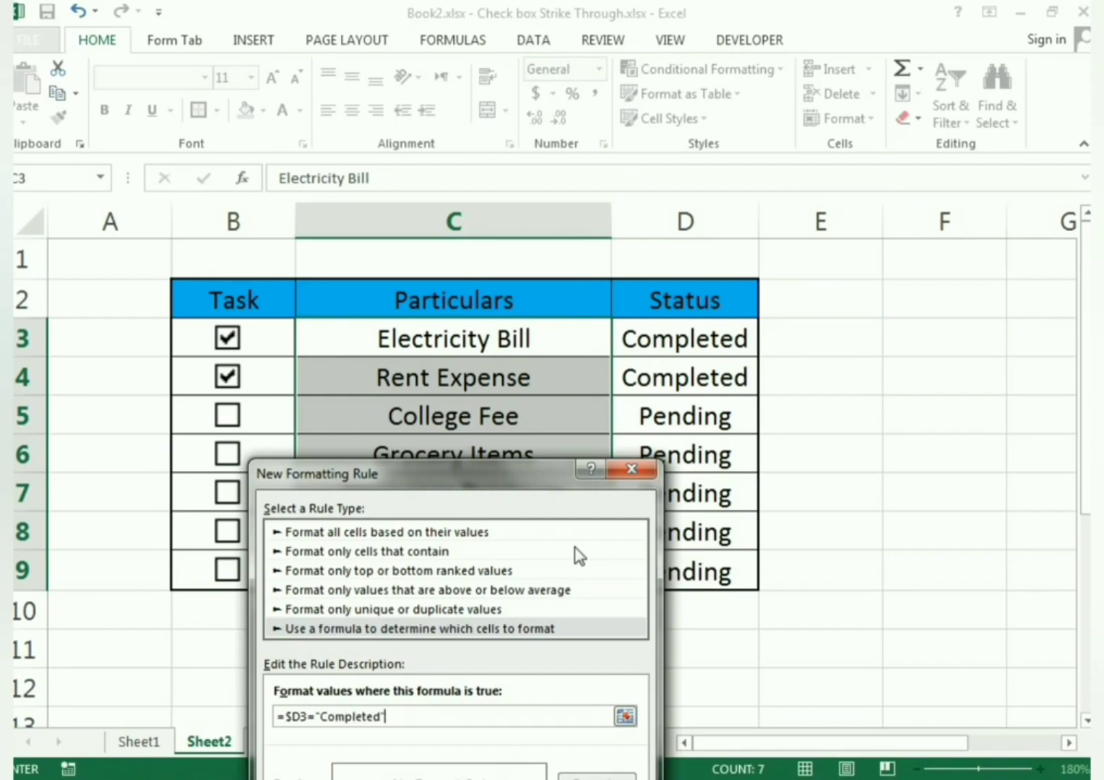
{"action": "left_click_drag", "start_coordinate": [505, 475], "coordinate": [531, 477]}
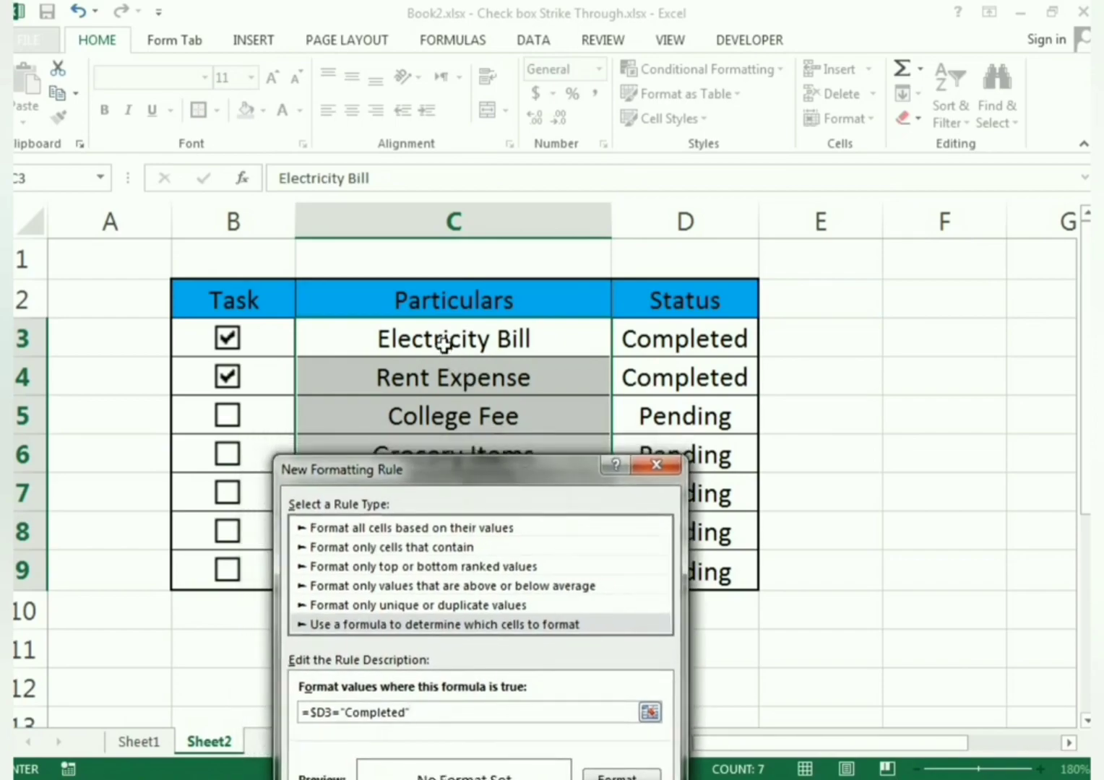
{"action": "left_click_drag", "start_coordinate": [444, 477], "coordinate": [745, 477]}
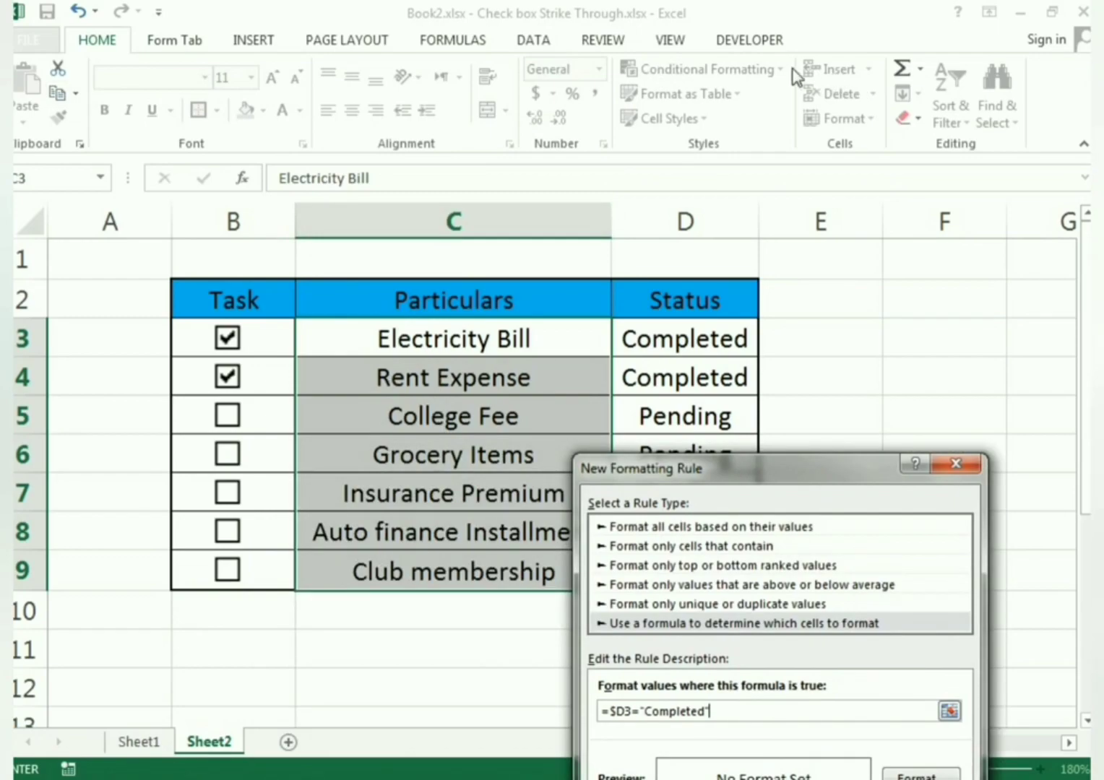
{"action": "left_click_drag", "start_coordinate": [707, 471], "coordinate": [673, 308]}
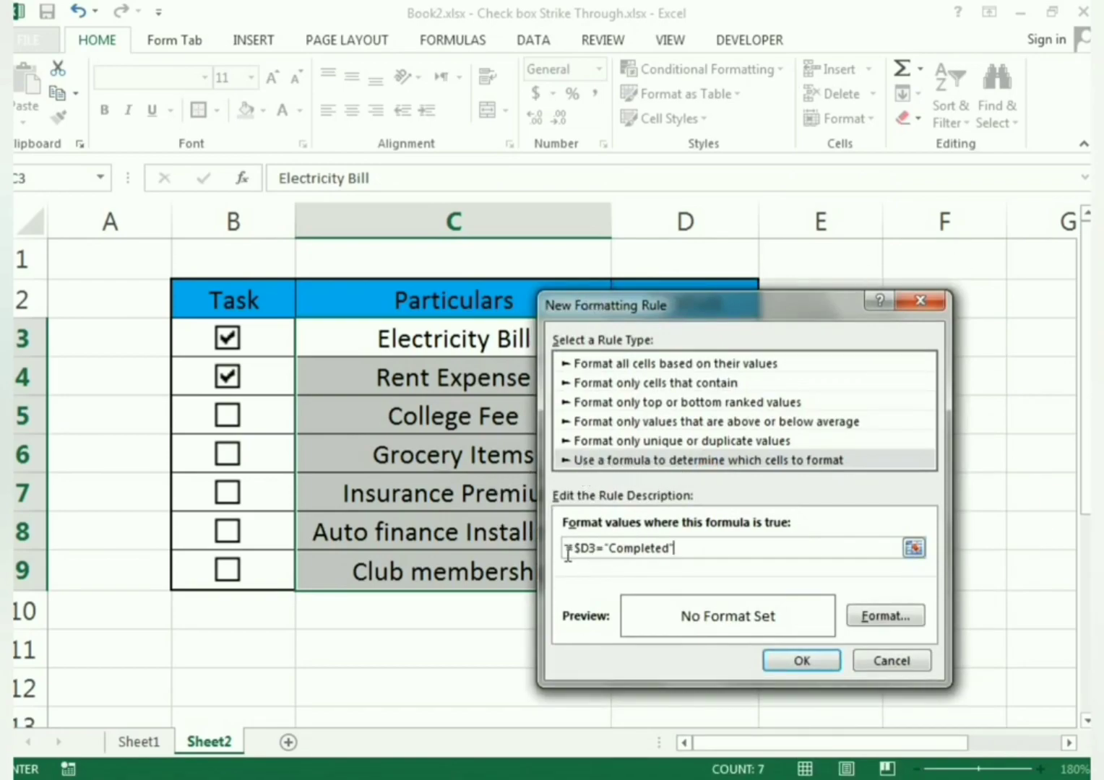
{"action": "left_click_drag", "start_coordinate": [634, 312], "coordinate": [736, 440]}
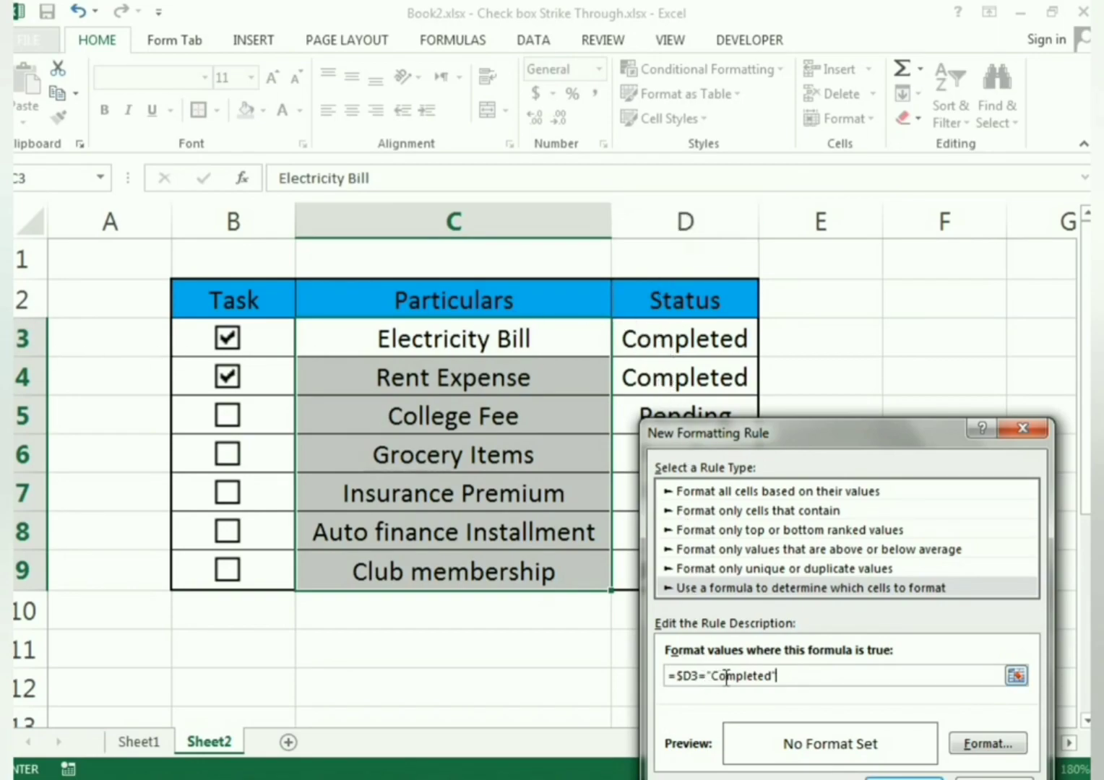
{"action": "left_click_drag", "start_coordinate": [744, 442], "coordinate": [615, 255]}
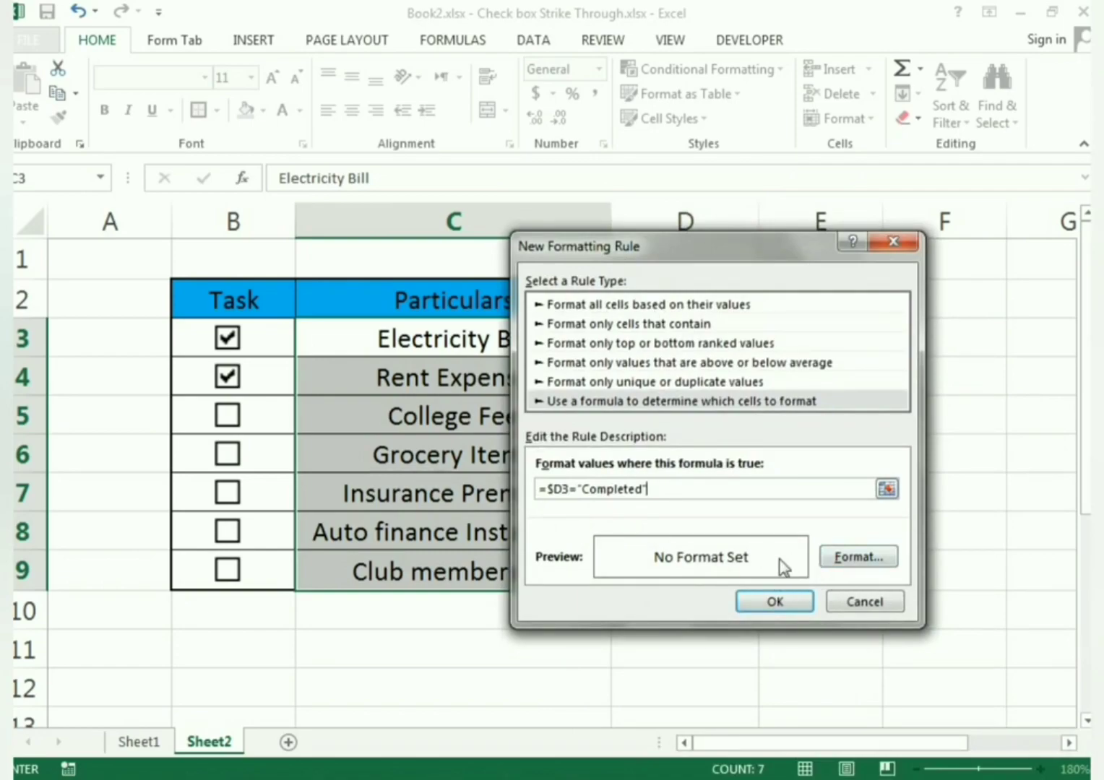
Turn on the strikethrough font effect in the new rule's format
{"action": "left_click", "coordinate": [846, 565]}
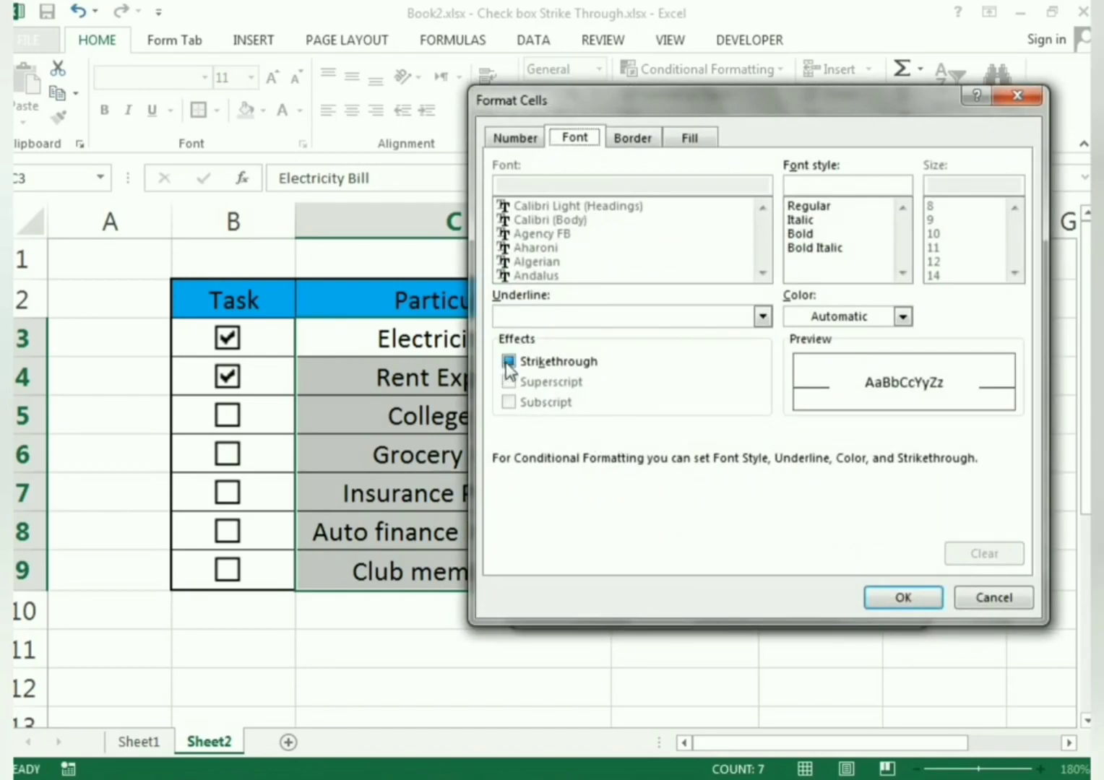
{"action": "left_click", "coordinate": [510, 361]}
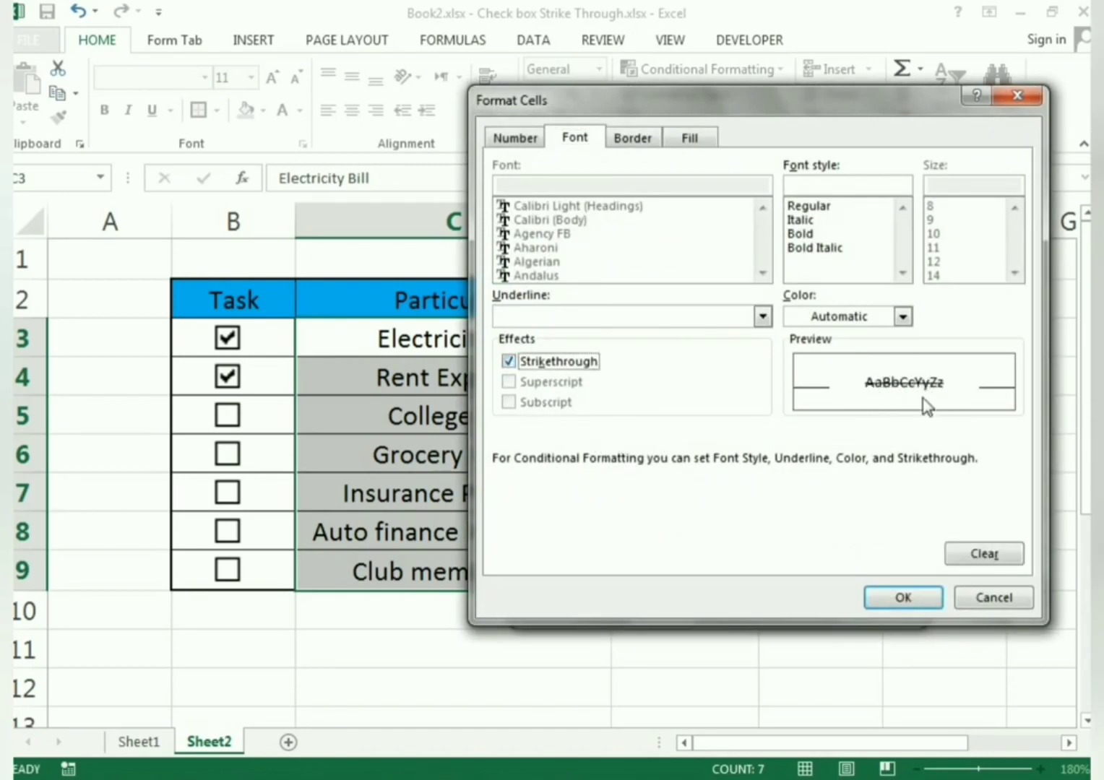
{"action": "left_click", "coordinate": [509, 362]}
{"action": "left_click", "coordinate": [509, 362]}
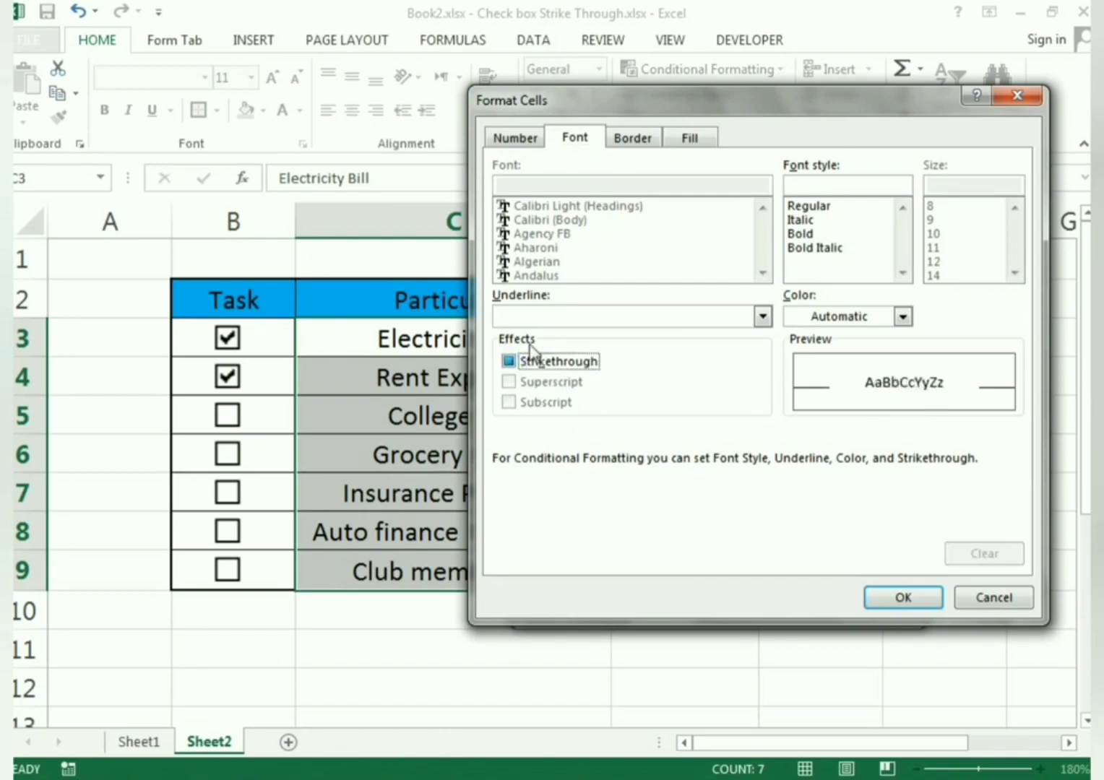
{"action": "left_click", "coordinate": [510, 362]}
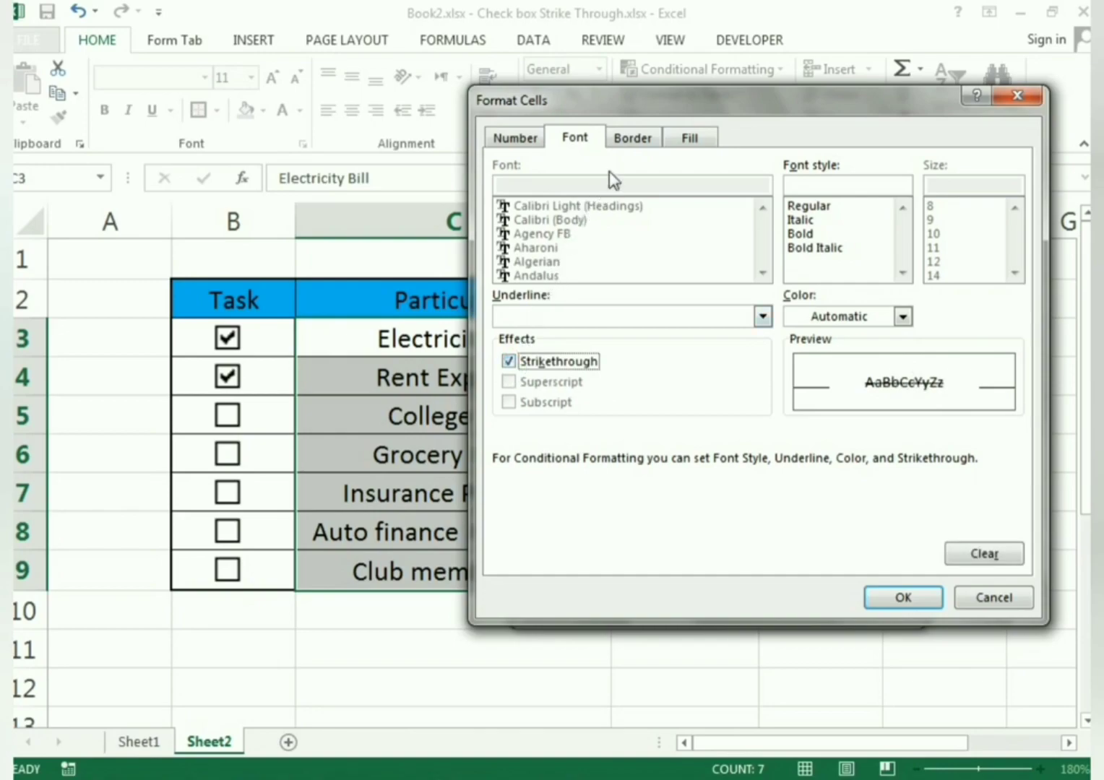
Set the new rule's background to the medium-light theme green and apply the rule to the Particulars cells
{"action": "left_click", "coordinate": [629, 139]}
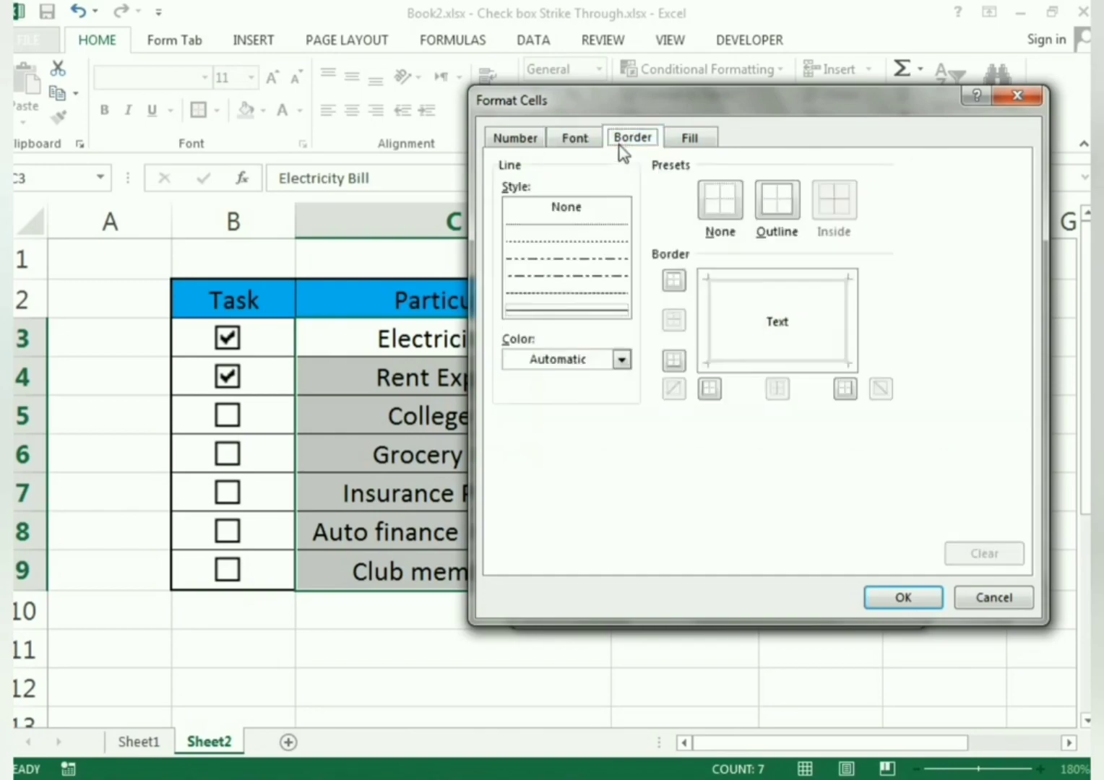
{"action": "left_click", "coordinate": [682, 147]}
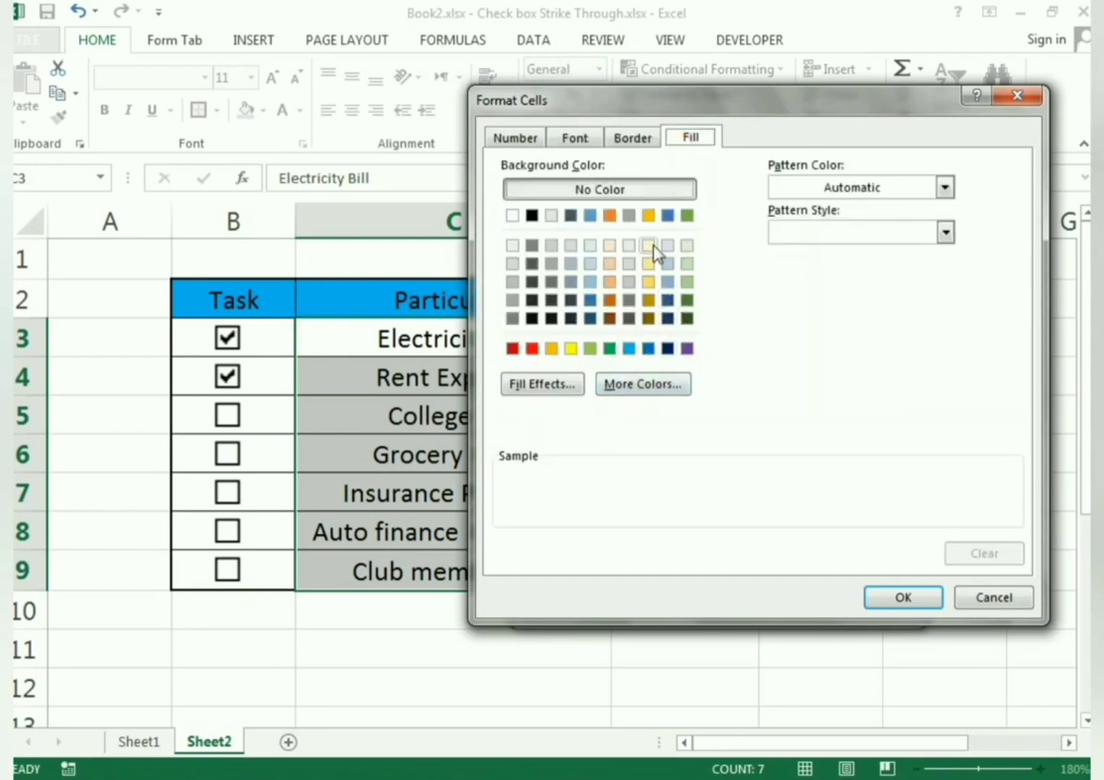
{"action": "left_click", "coordinate": [686, 298]}
{"action": "left_click", "coordinate": [686, 282]}
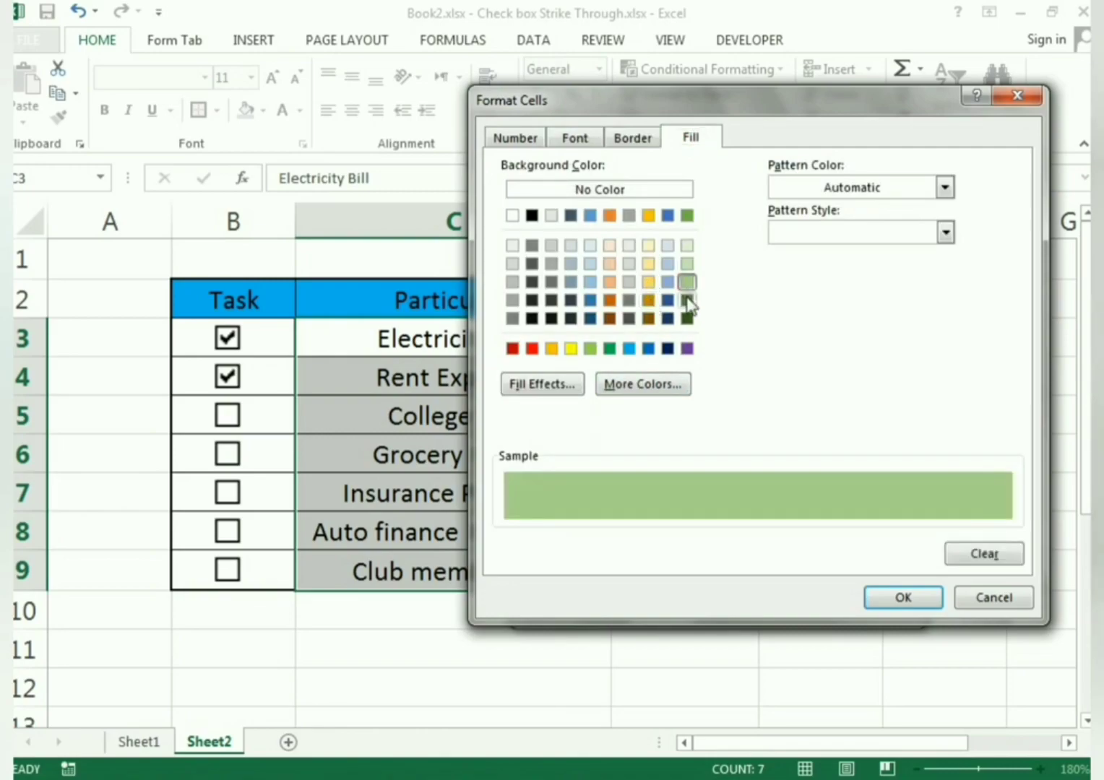
{"action": "left_click", "coordinate": [919, 600]}
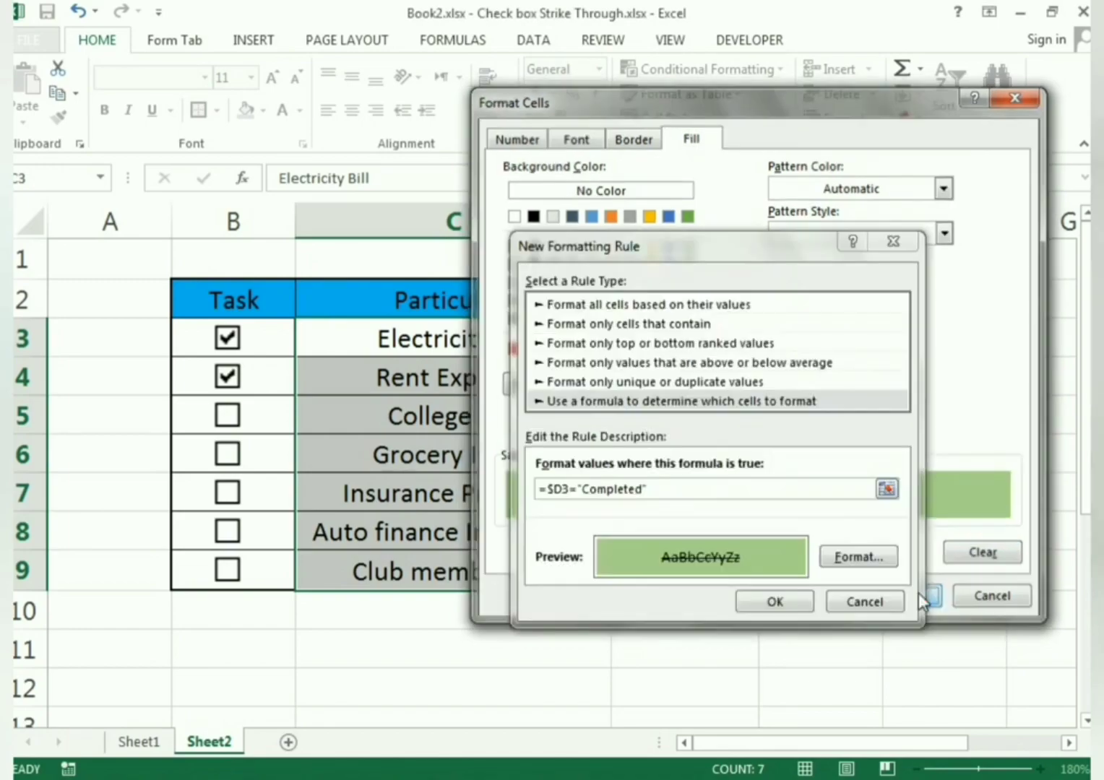
{"action": "left_click", "coordinate": [788, 598]}
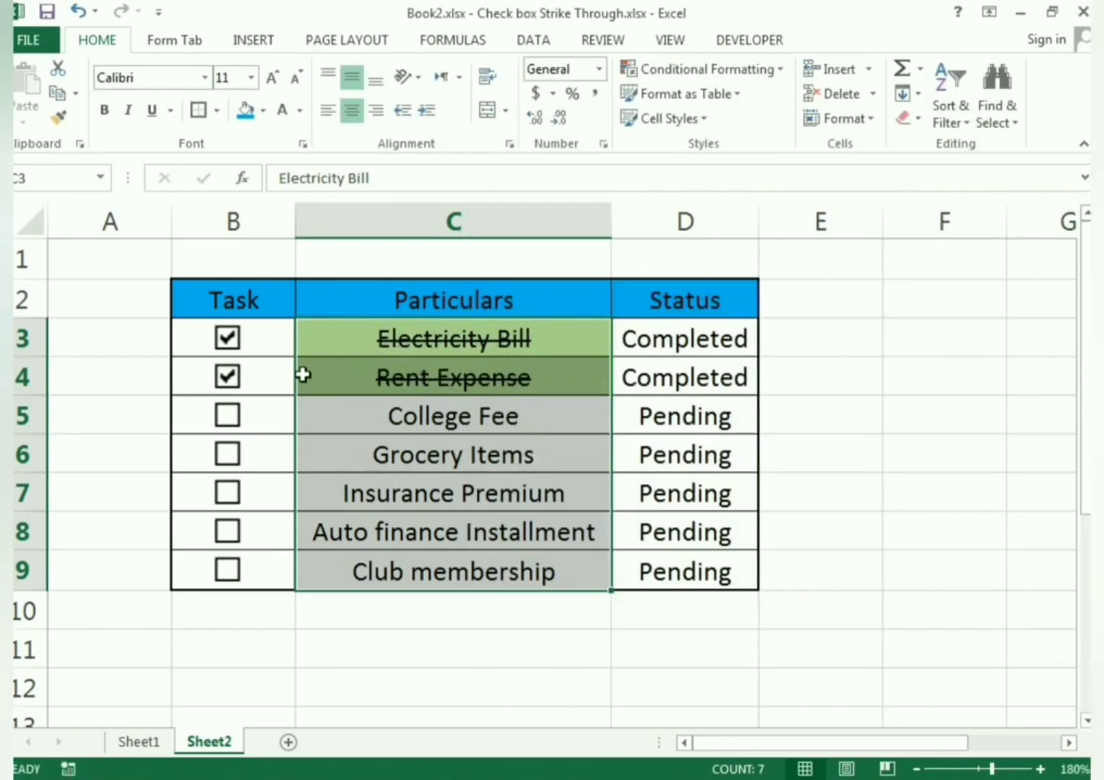
Test the rule by ticking Grocery Items, ticking and clearing Auto finance Installment, and clearing and re-ticking Electricity Bill and Rent Expense
{"action": "left_click", "coordinate": [228, 456]}
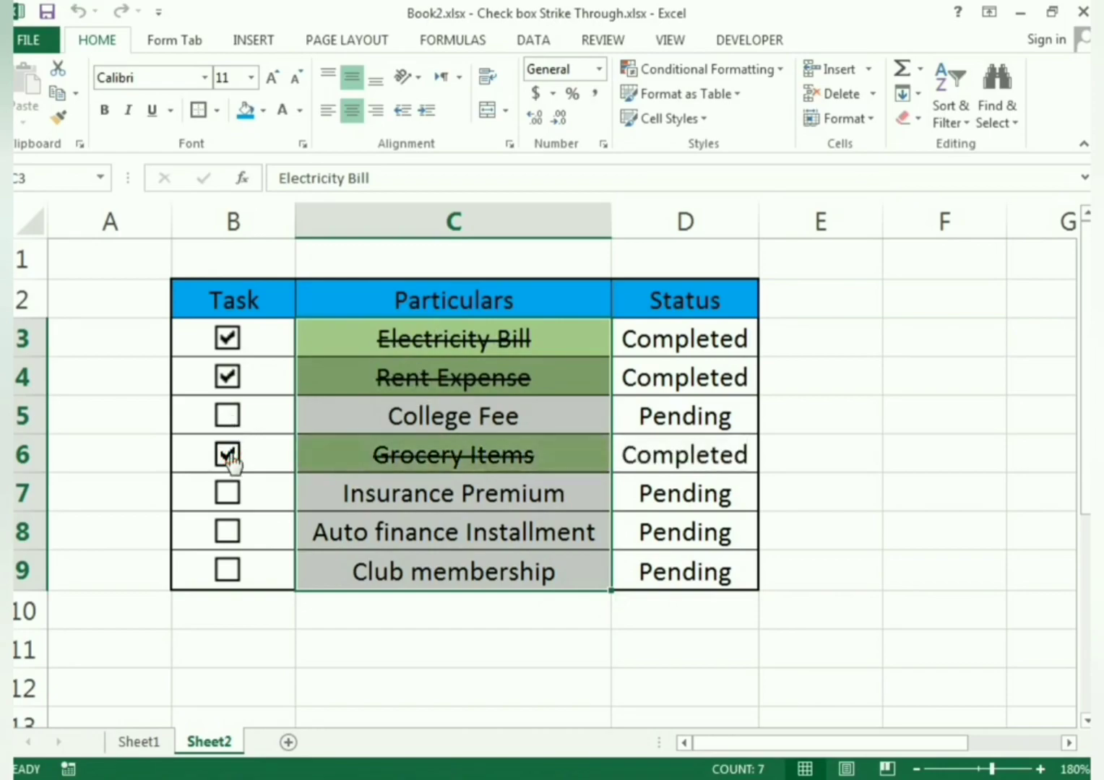
{"action": "left_click", "coordinate": [901, 482]}
{"action": "left_click", "coordinate": [221, 535]}
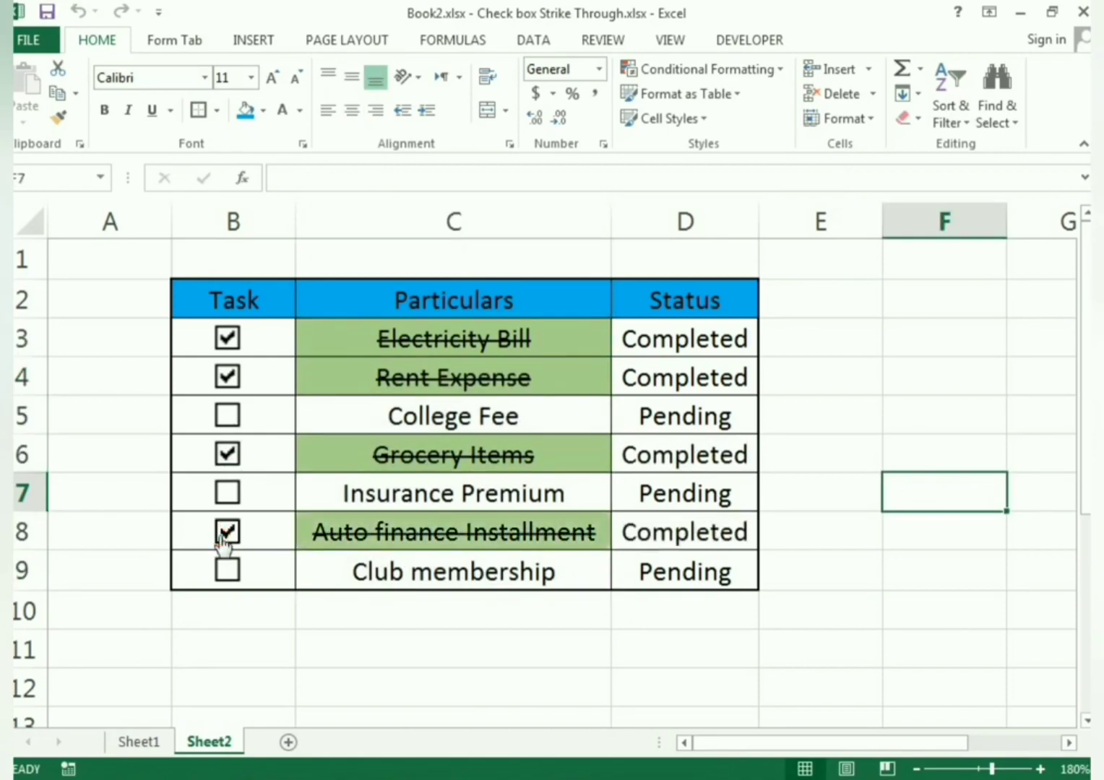
{"action": "left_click", "coordinate": [225, 535]}
{"action": "left_click", "coordinate": [227, 338]}
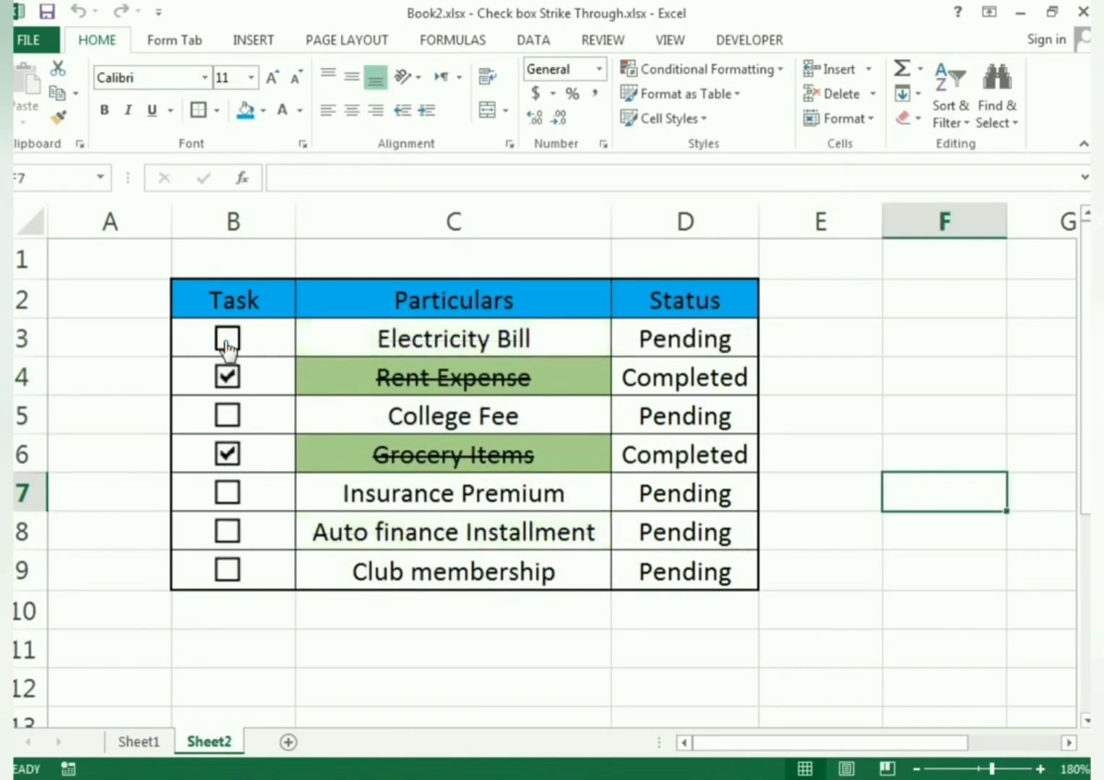
{"action": "left_click", "coordinate": [226, 337]}
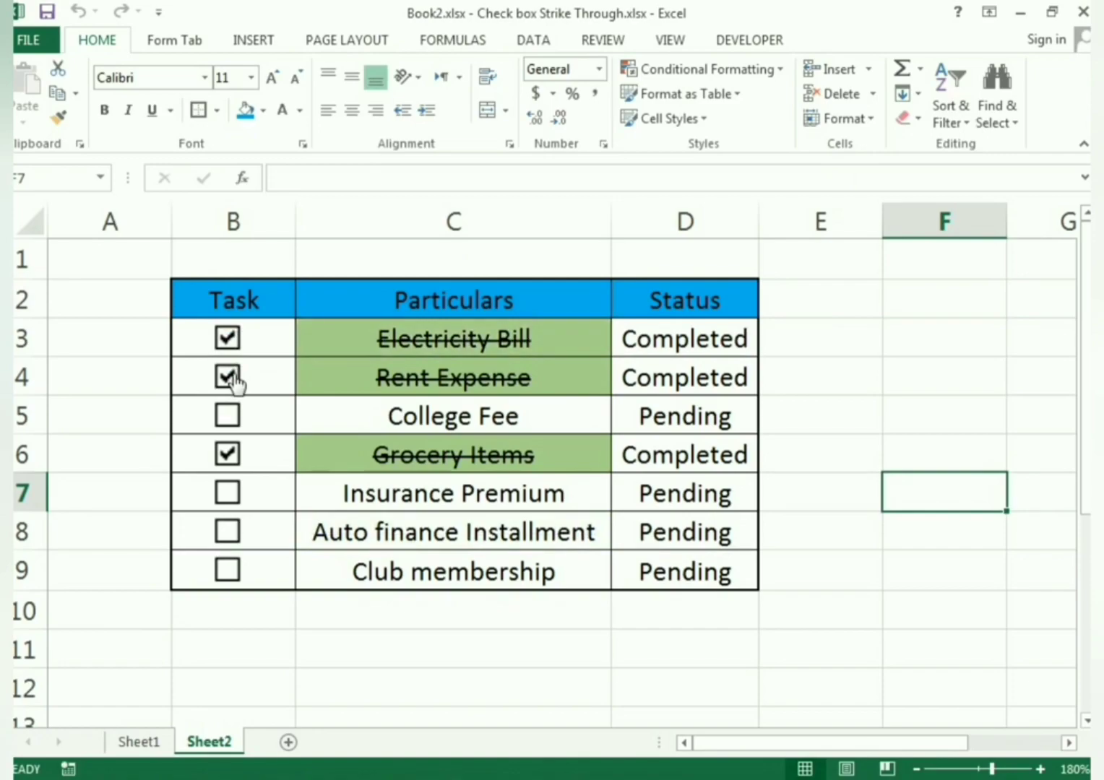
{"action": "left_click", "coordinate": [230, 376]}
{"action": "left_click", "coordinate": [229, 376]}
Open the format settings of the existing conditional formatting rule on the Particulars cells C3:C9
{"action": "left_click_drag", "start_coordinate": [363, 332], "coordinate": [391, 565]}
{"action": "left_click", "coordinate": [697, 70]}
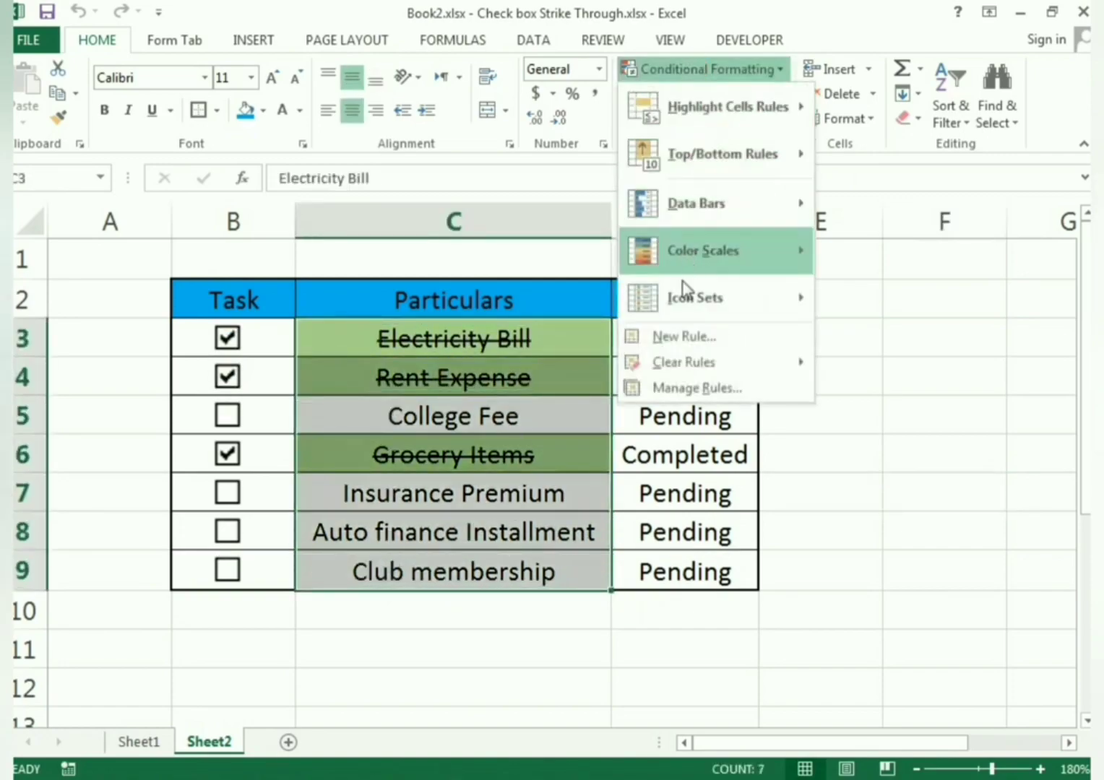
{"action": "left_click", "coordinate": [683, 388]}
{"action": "double_click", "coordinate": [505, 413]}
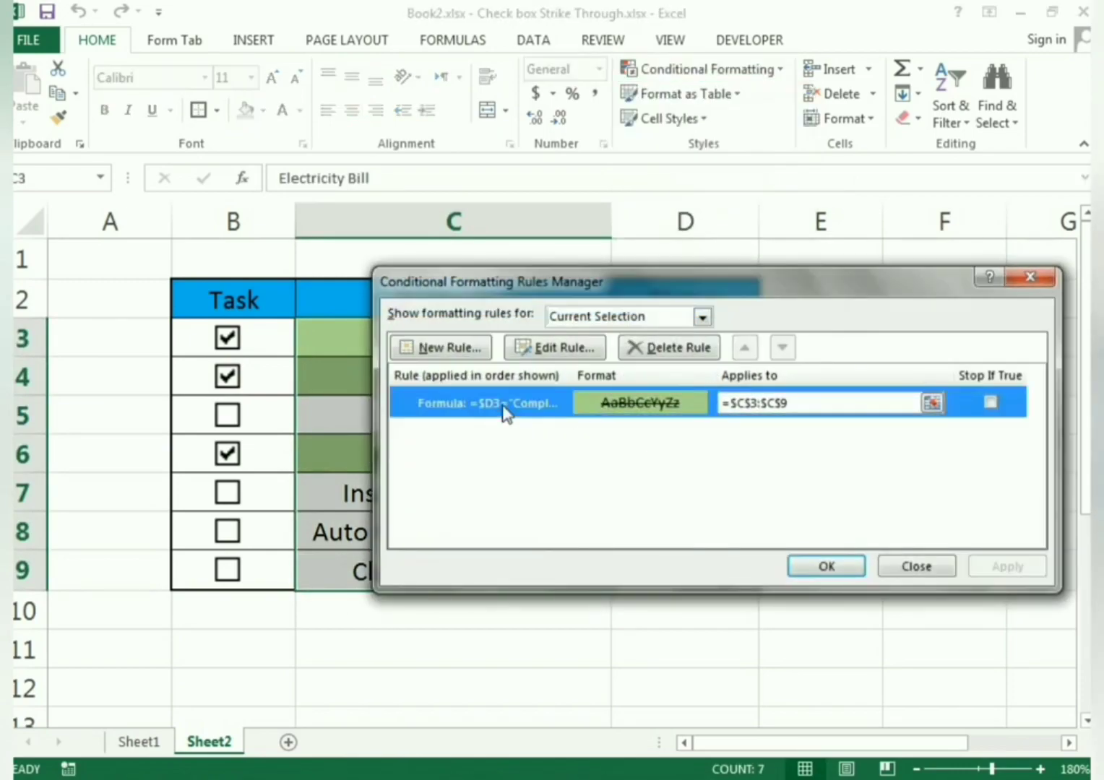
{"action": "left_click", "coordinate": [869, 557]}
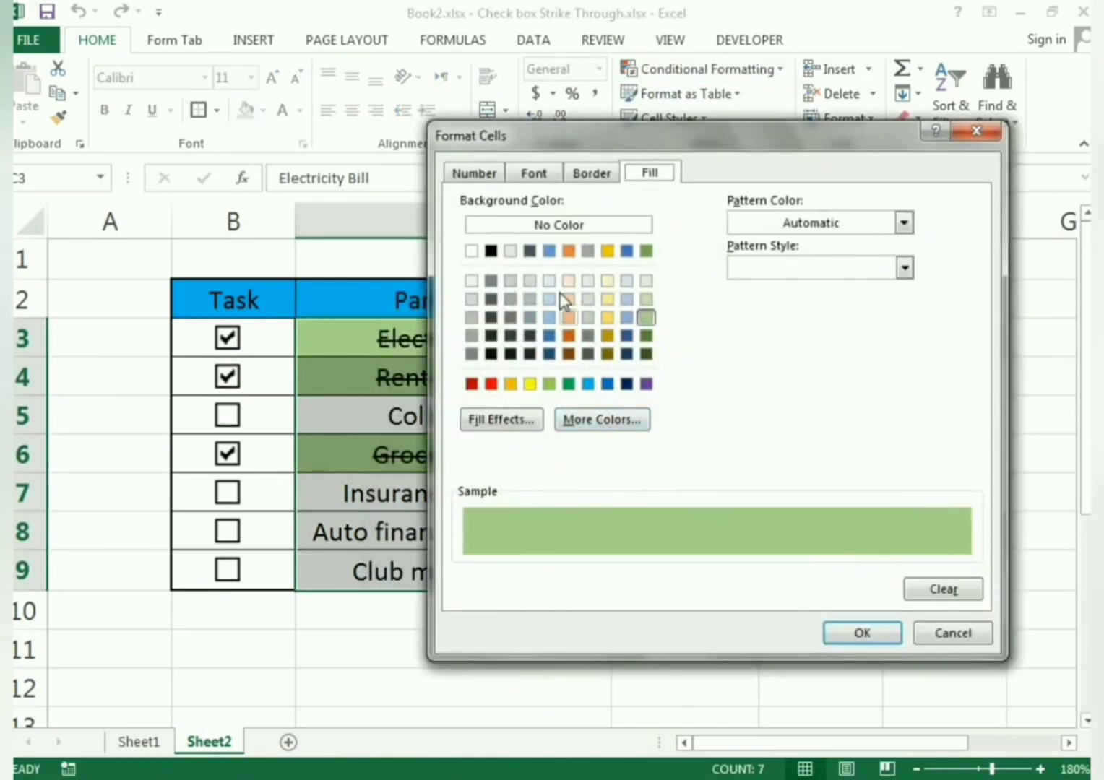
Set the rule's font style to Italic and apply the updated rule to the Particulars cells
{"action": "left_click", "coordinate": [598, 183]}
{"action": "left_click", "coordinate": [550, 181]}
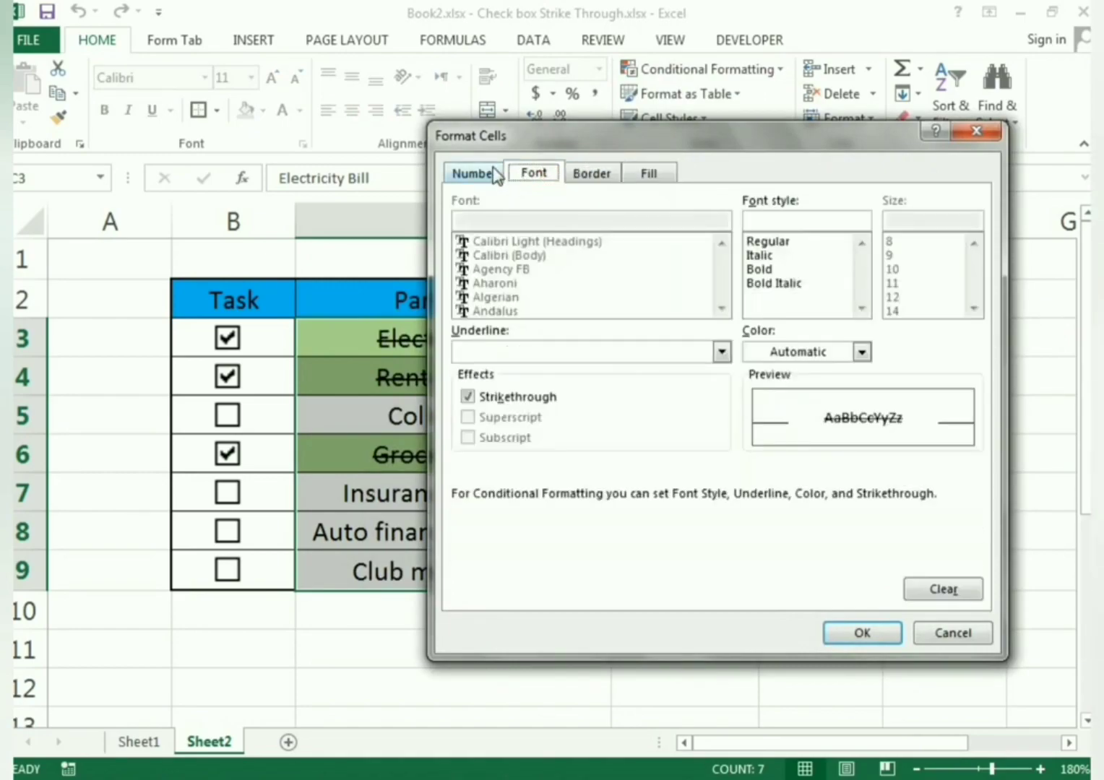
{"action": "left_click", "coordinate": [496, 176]}
{"action": "left_click", "coordinate": [536, 178]}
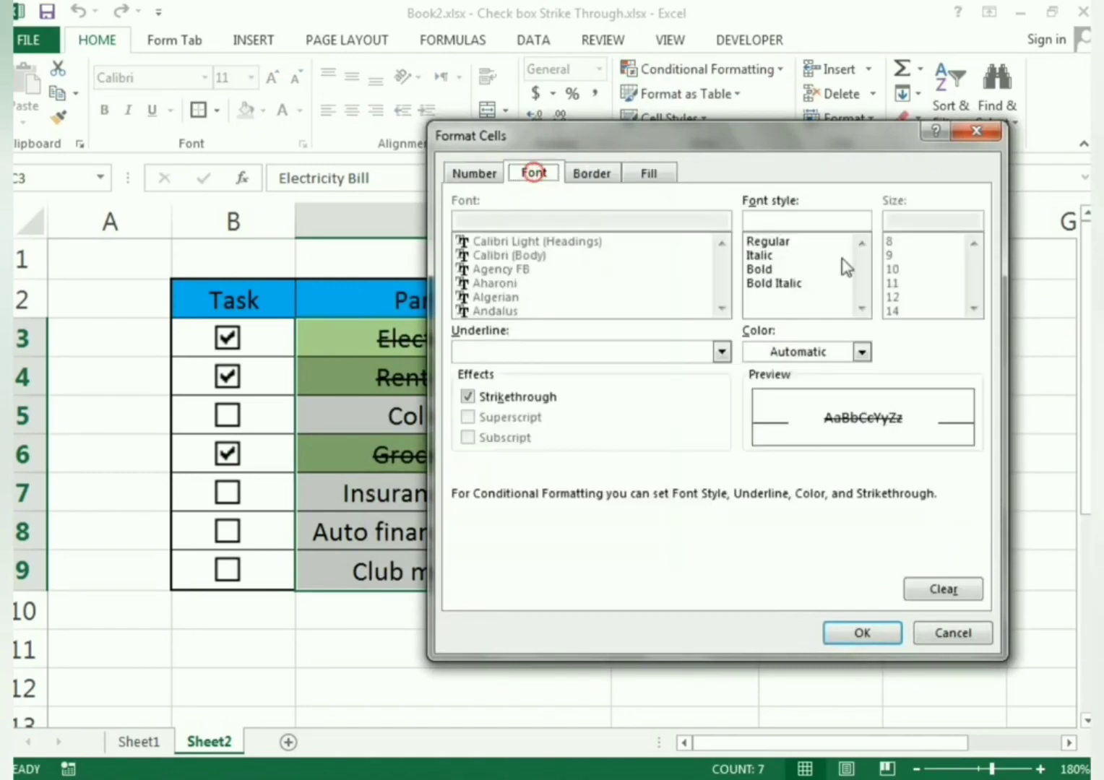
{"action": "left_click", "coordinate": [762, 257]}
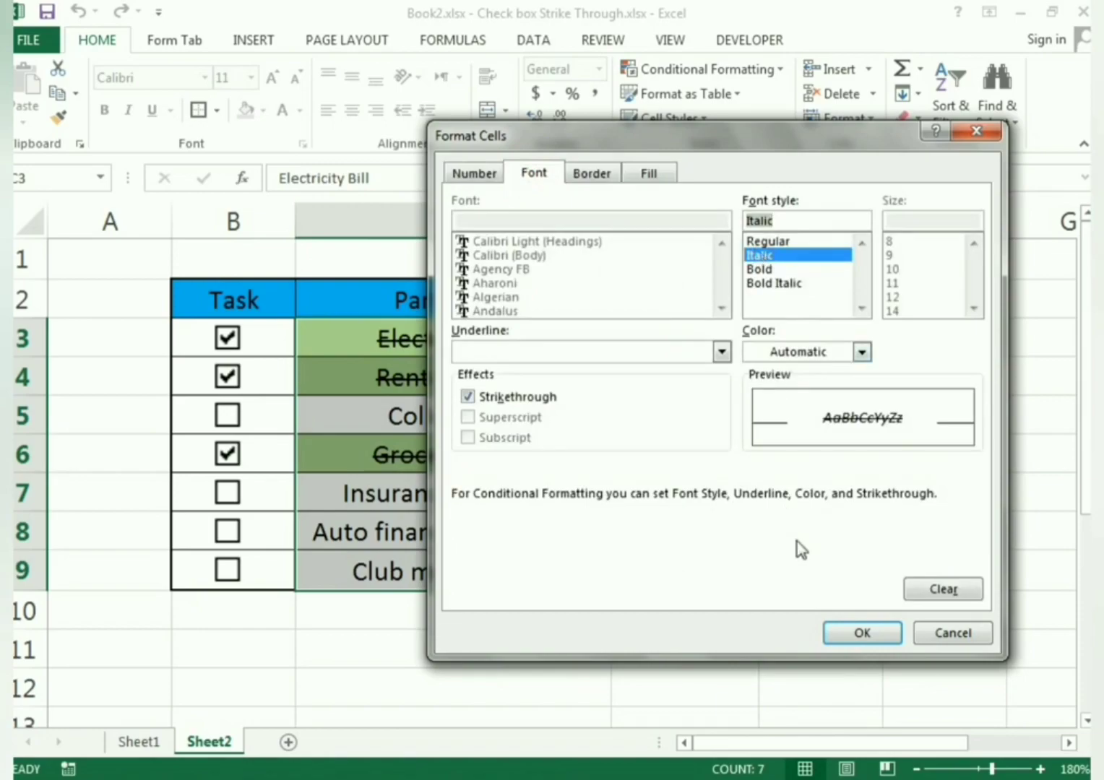
{"action": "left_click", "coordinate": [850, 629]}
{"action": "left_click", "coordinate": [776, 607]}
{"action": "left_click", "coordinate": [985, 568]}
{"action": "left_click", "coordinate": [827, 566]}
{"action": "left_click", "coordinate": [805, 609]}
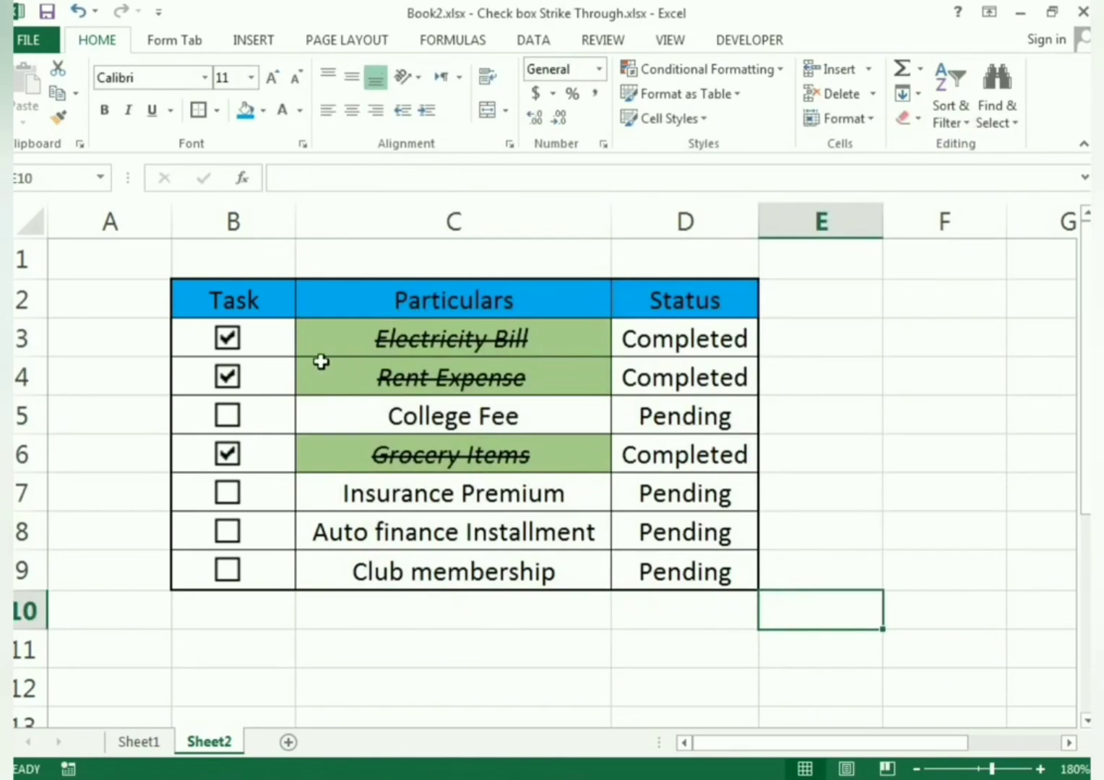
Test the rule by clearing and re-ticking Electricity Bill, ticking College Fee, Insurance Premium and Auto finance Installment, and toggling Grocery Items until it is cleared
{"action": "left_click", "coordinate": [233, 338]}
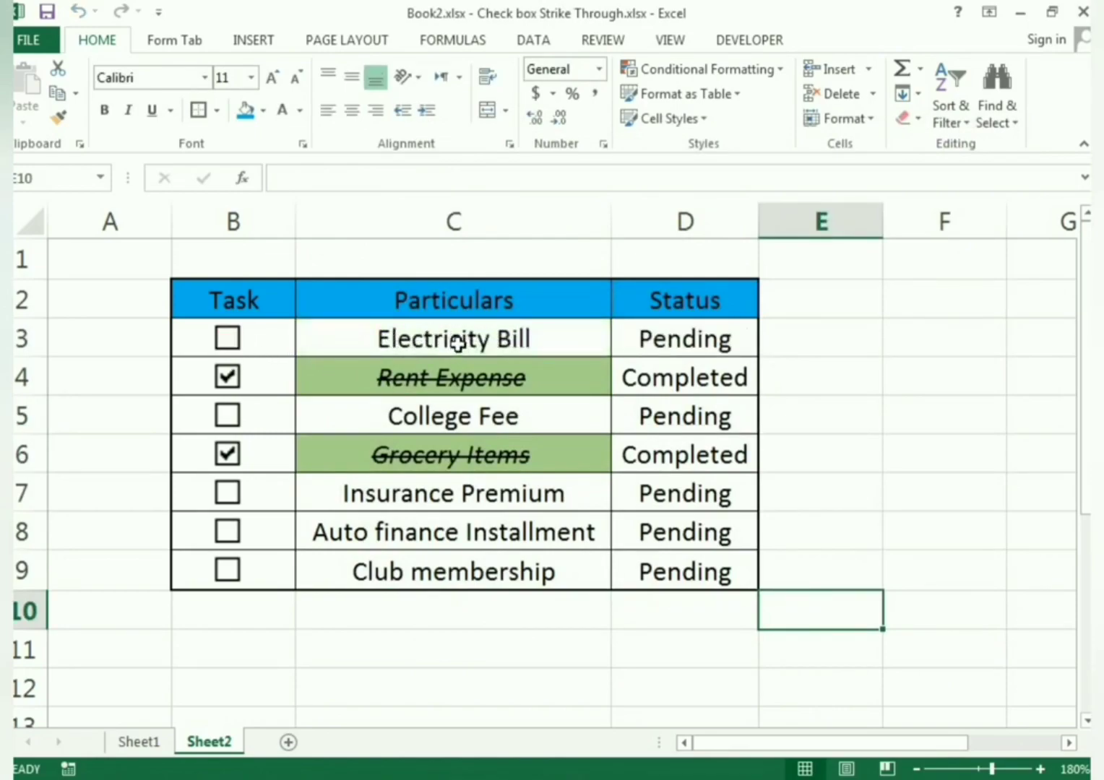
{"action": "left_click", "coordinate": [227, 339]}
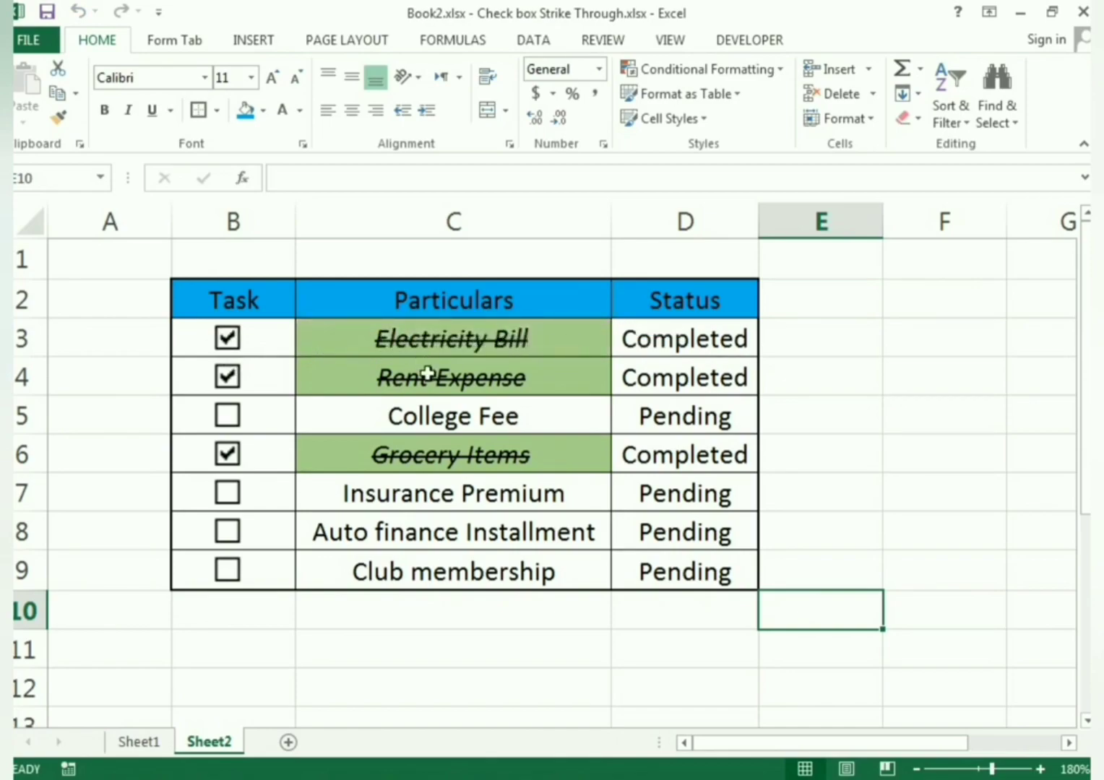
{"action": "left_click", "coordinate": [226, 451]}
{"action": "left_click", "coordinate": [227, 531]}
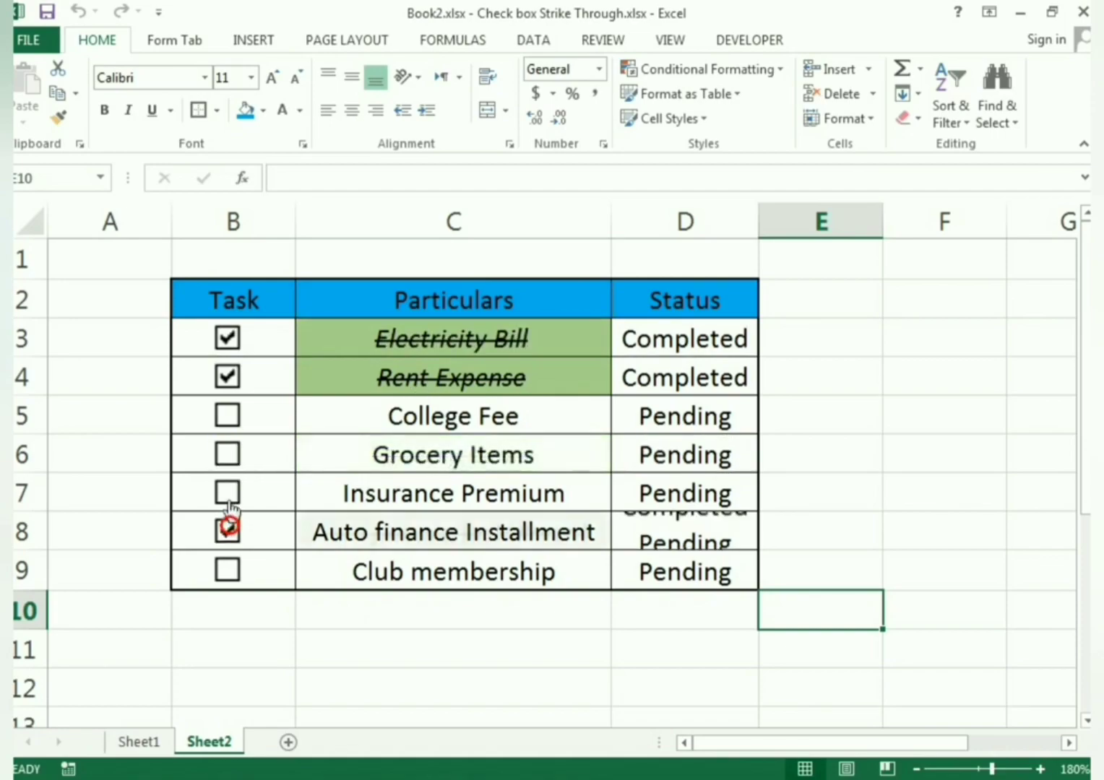
{"action": "left_click", "coordinate": [226, 493]}
{"action": "left_click", "coordinate": [227, 454]}
{"action": "left_click", "coordinate": [227, 416]}
{"action": "left_click", "coordinate": [228, 453]}
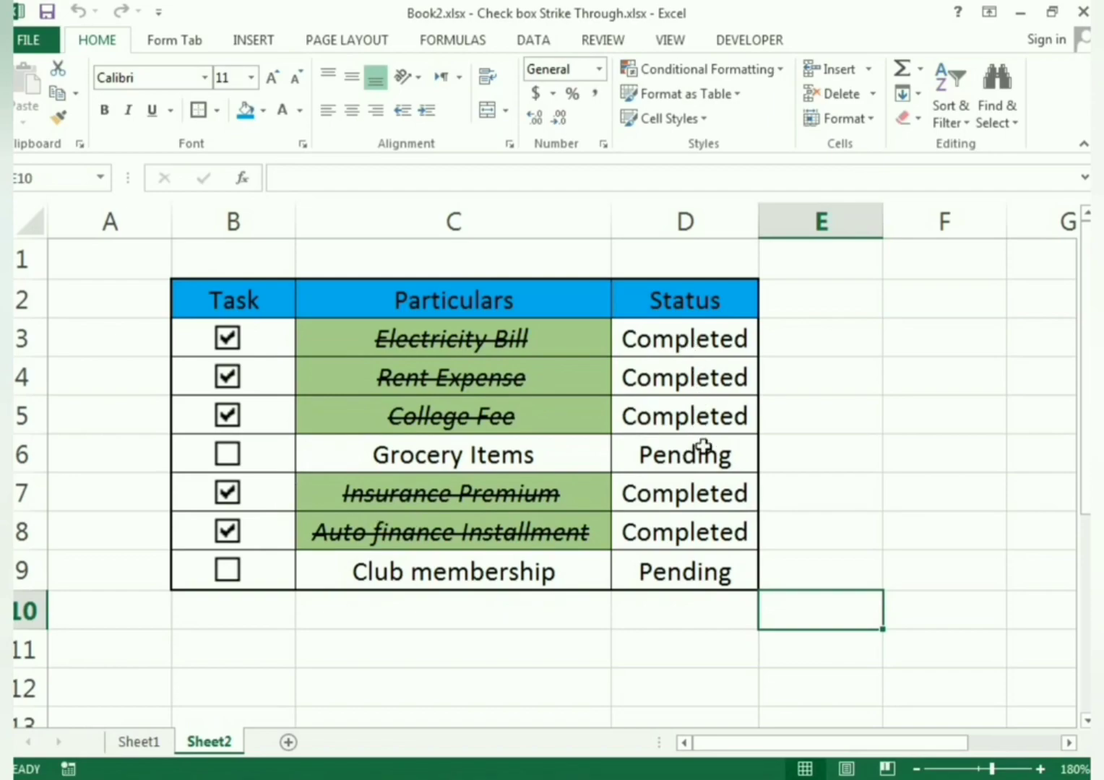
{"action": "left_click", "coordinate": [840, 446]}
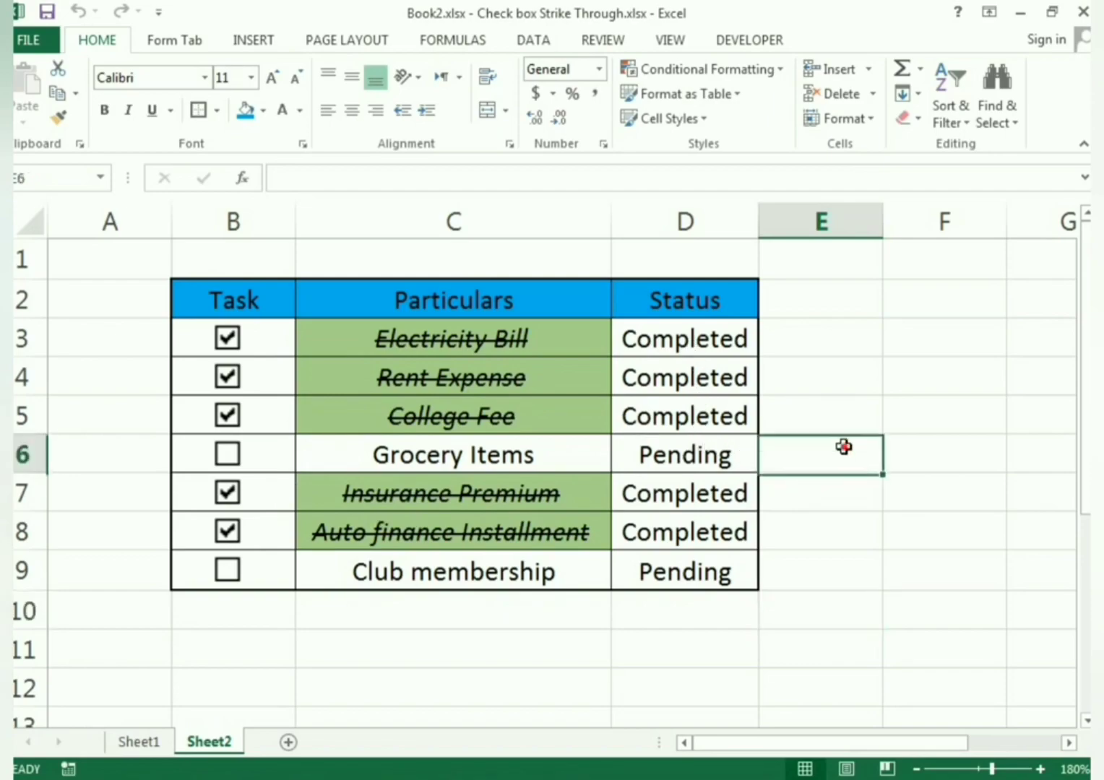
{"action": "left_click", "coordinate": [874, 540]}
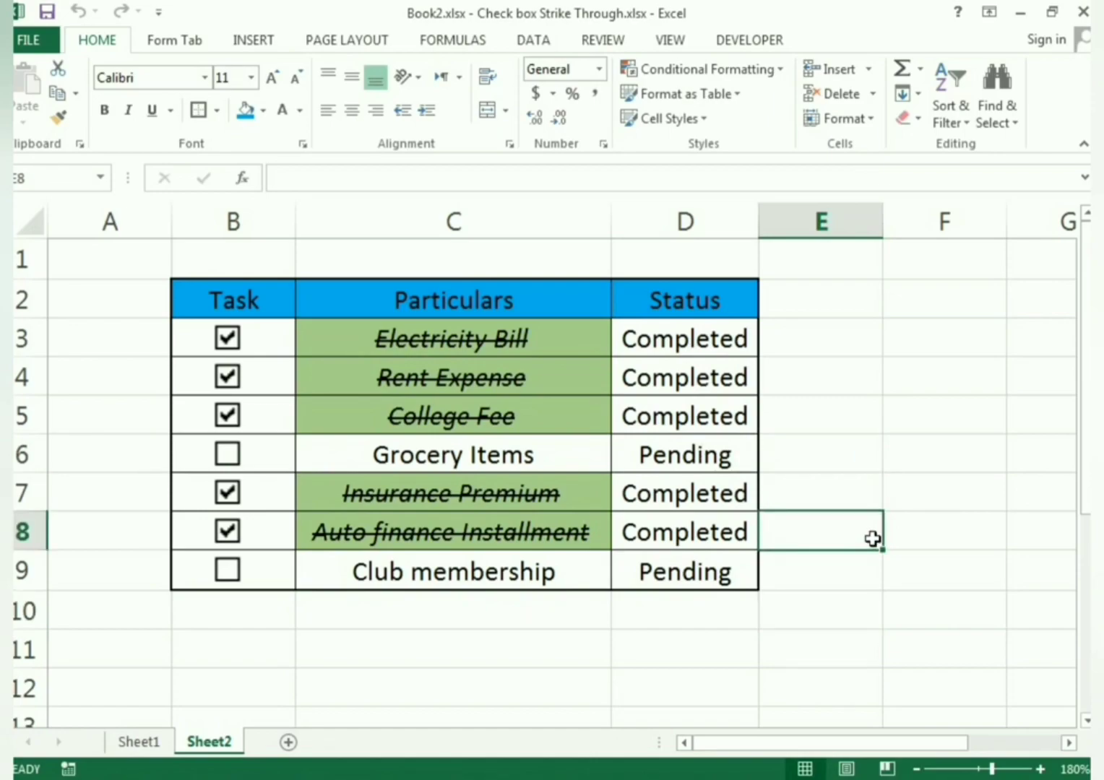